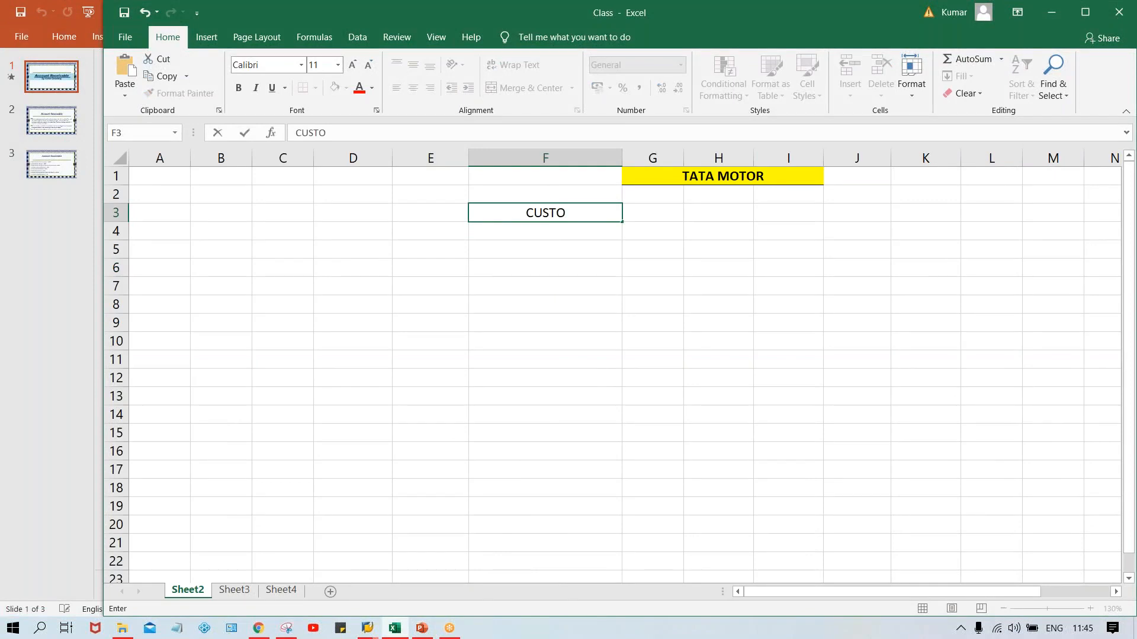
# Step: Complete the debit line in row 3 with the label CUSTOMER ACT. DR. in F3 and 1000 in G3
pyautogui.write('MER')
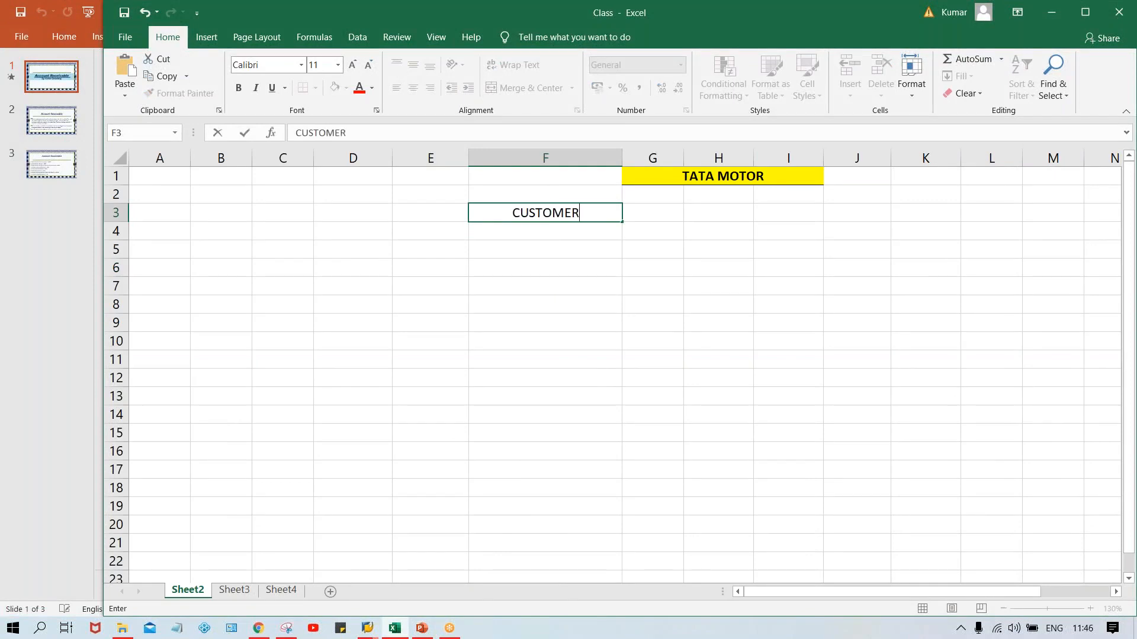
pyautogui.write(' ACT. DR.')
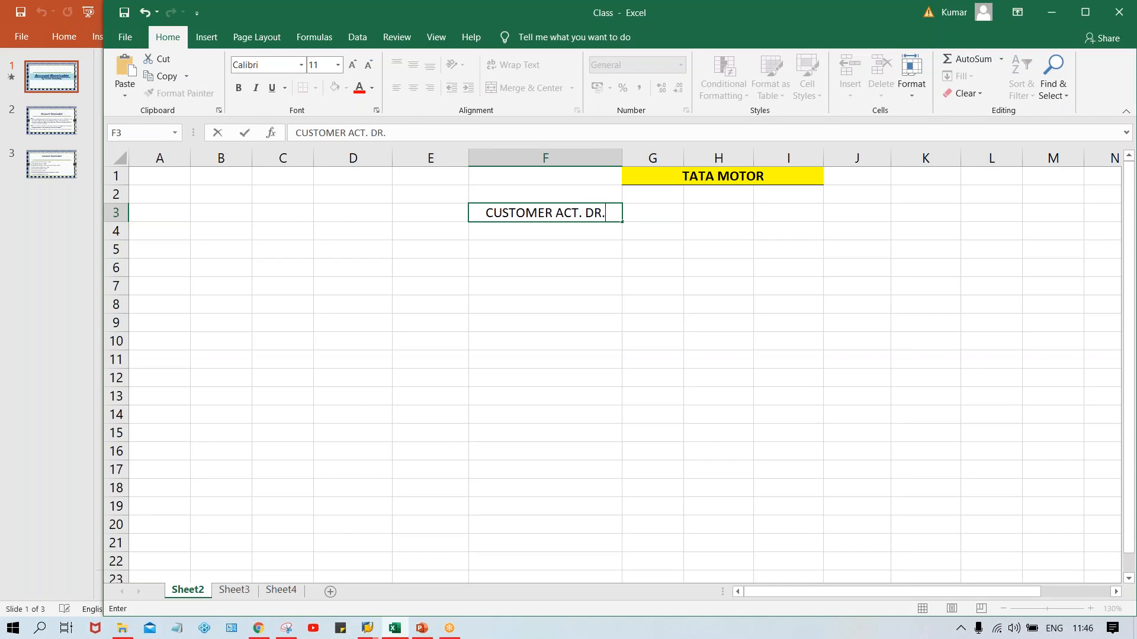
pyautogui.press('Tab')
pyautogui.write('1000')
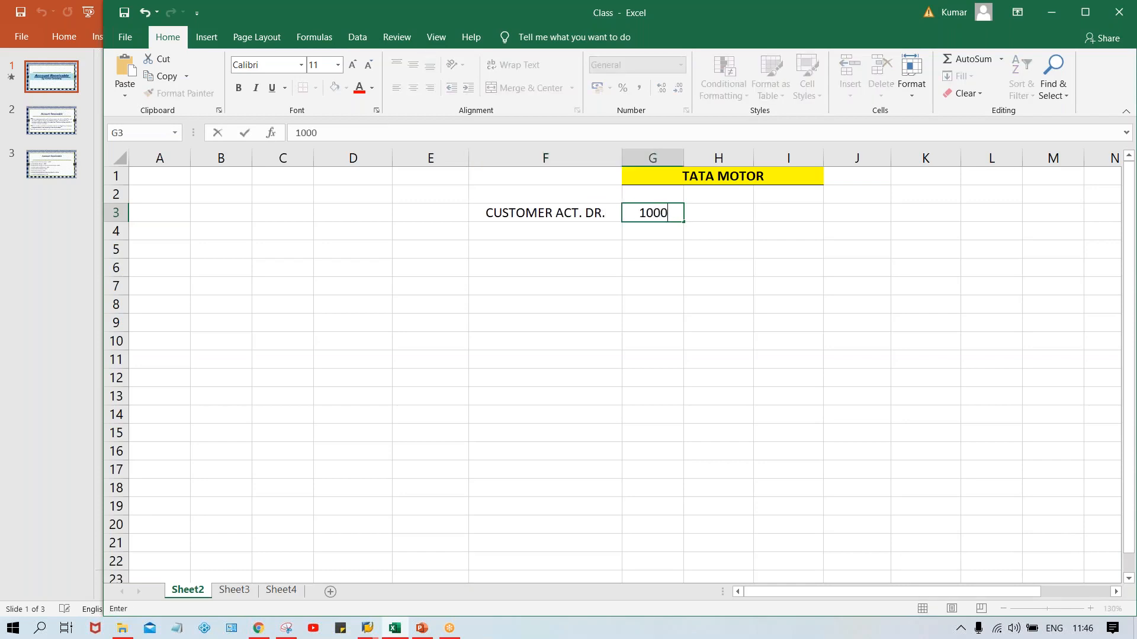
pyautogui.press('Return')
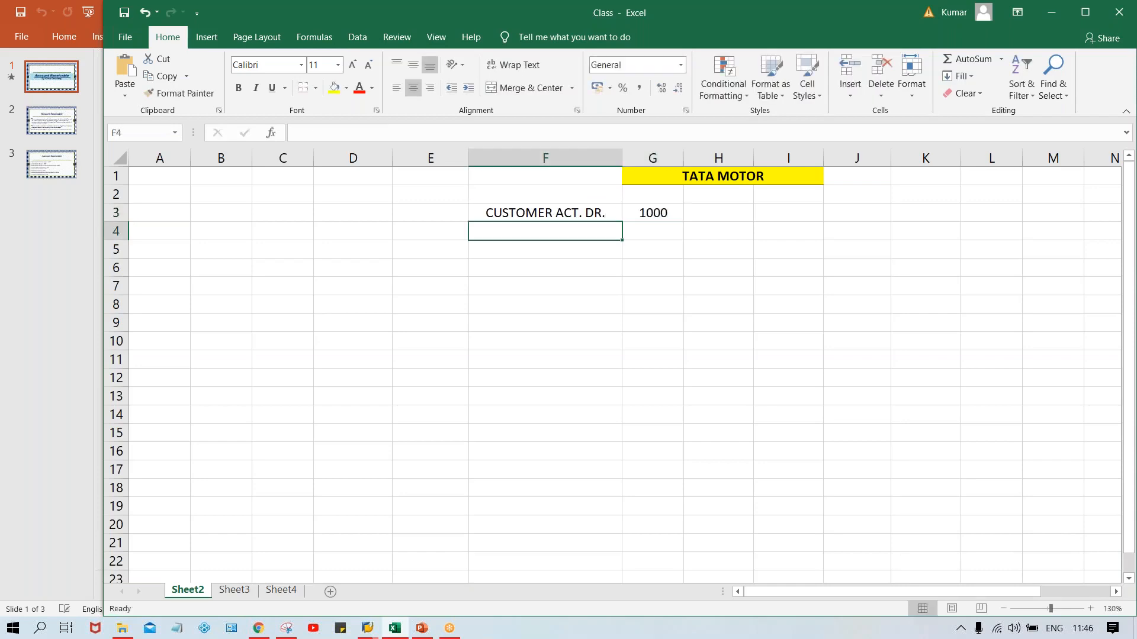
# Step: Add the credit line in row 4 with SALE REV. ACT. CR. in F4 and 1000 in G4
pyautogui.write('SALE REV')
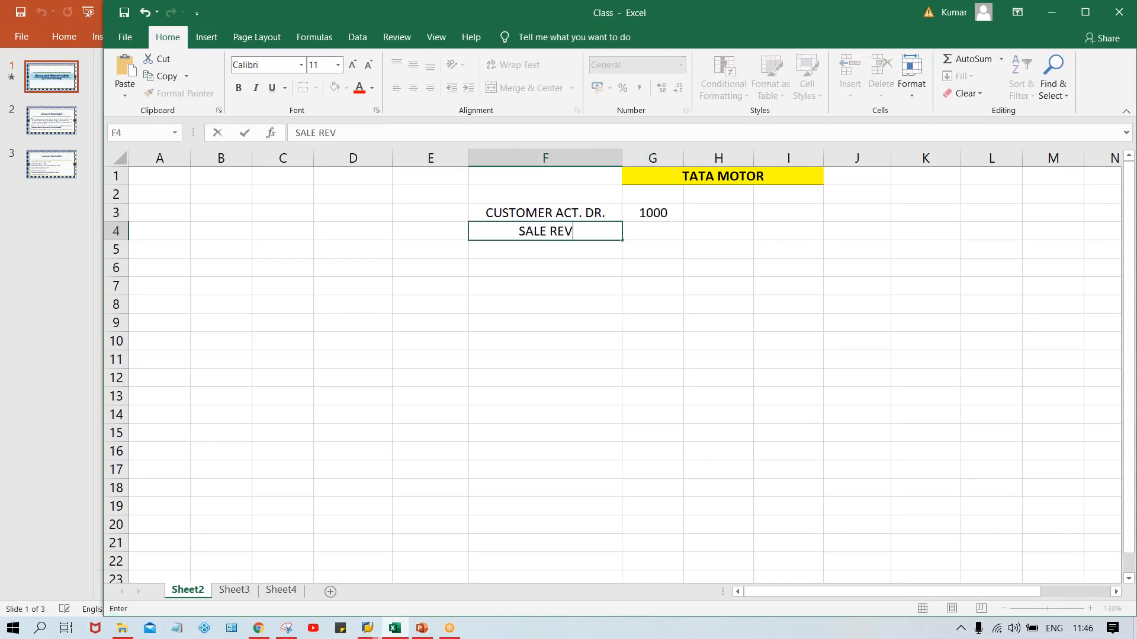
pyautogui.write('. ACT. ')
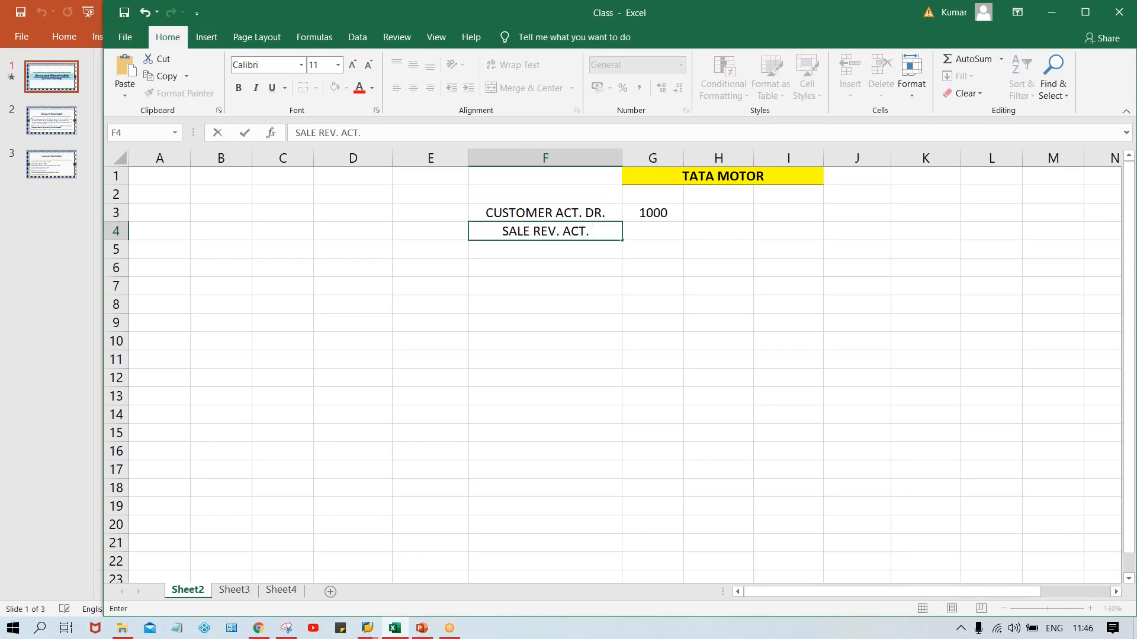
pyautogui.write('CR.')
pyautogui.press('Tab')
pyautogui.write('10')
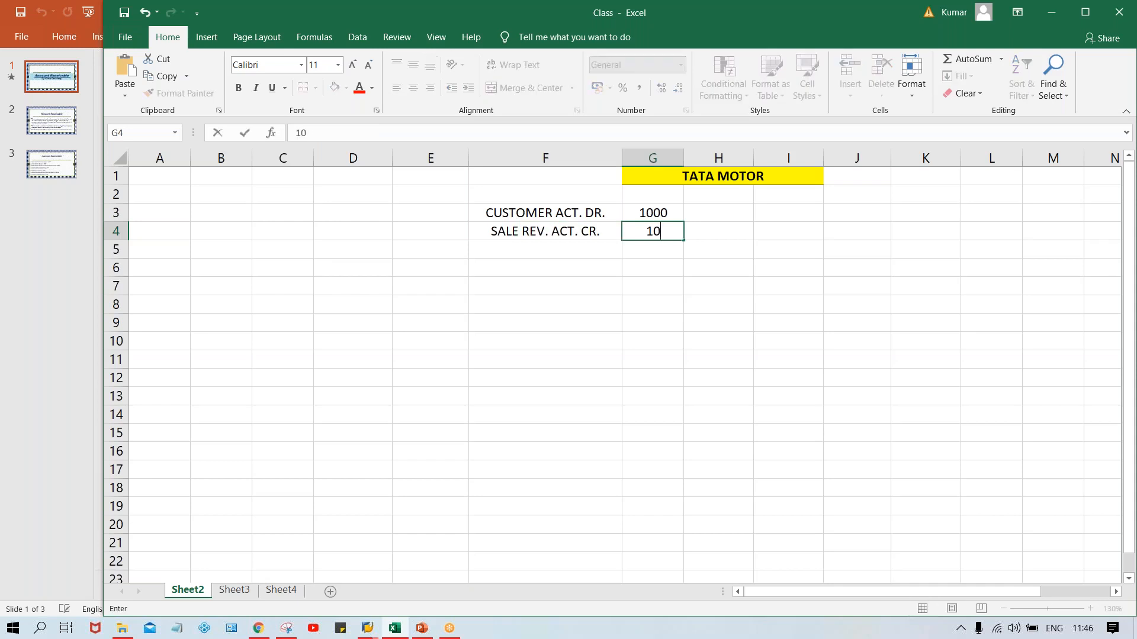
pyautogui.write('00')
pyautogui.press('Return')
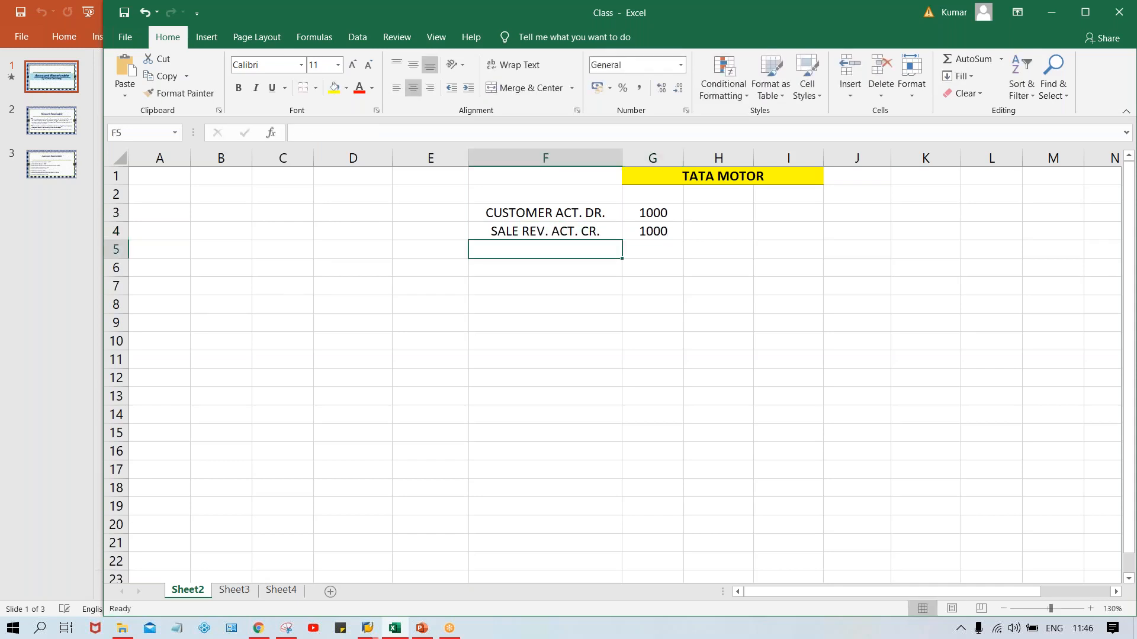
# Step: Label the customer line CM in E3 and the sales revenue line GL in E4
pyautogui.click(415, 210)
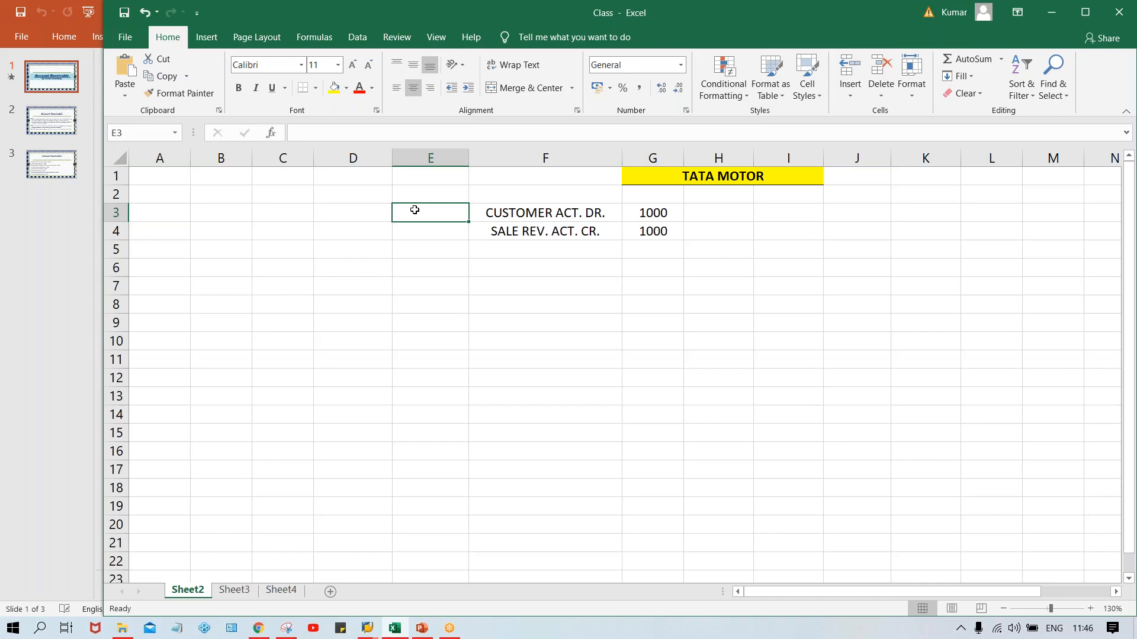
pyautogui.write('C')
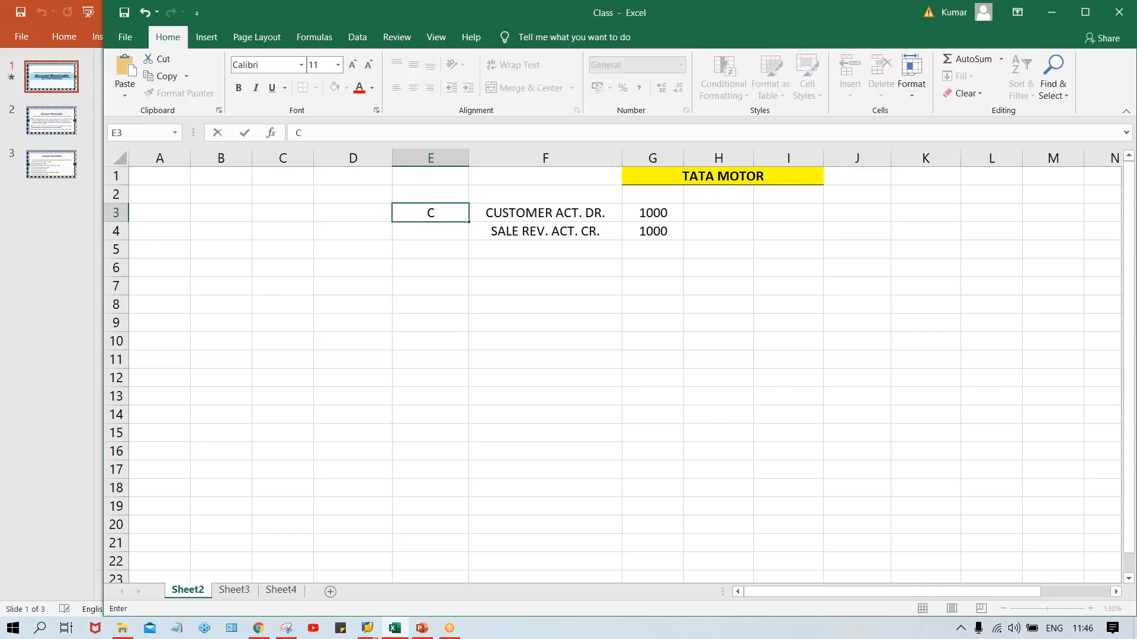
pyautogui.write('M')
pyautogui.press('Return')
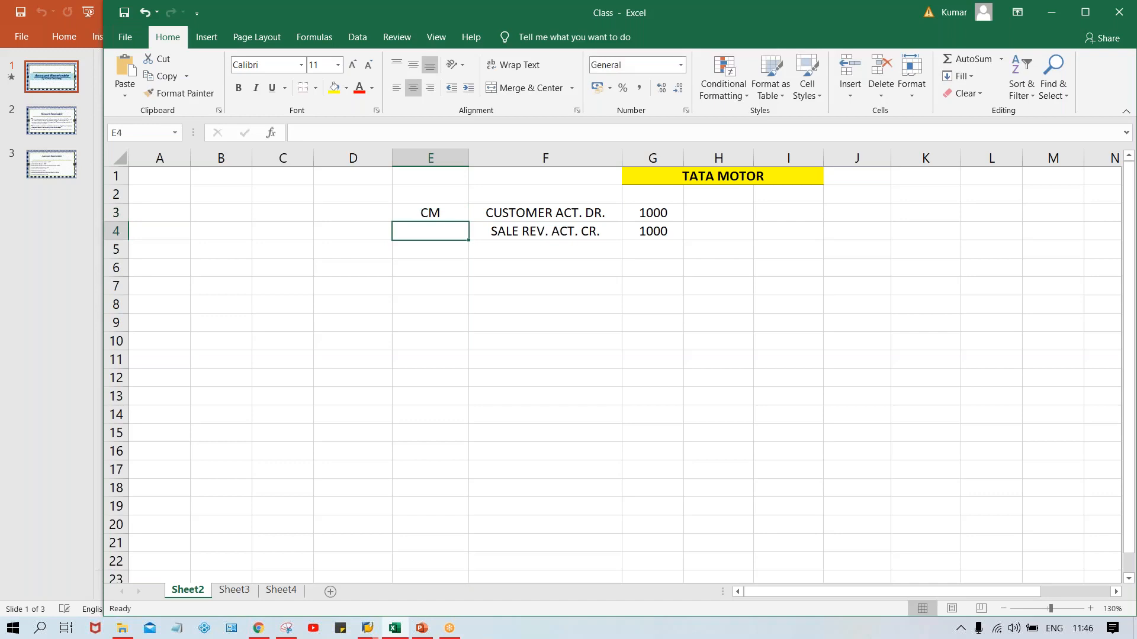
pyautogui.write('GL')
pyautogui.press('Return')
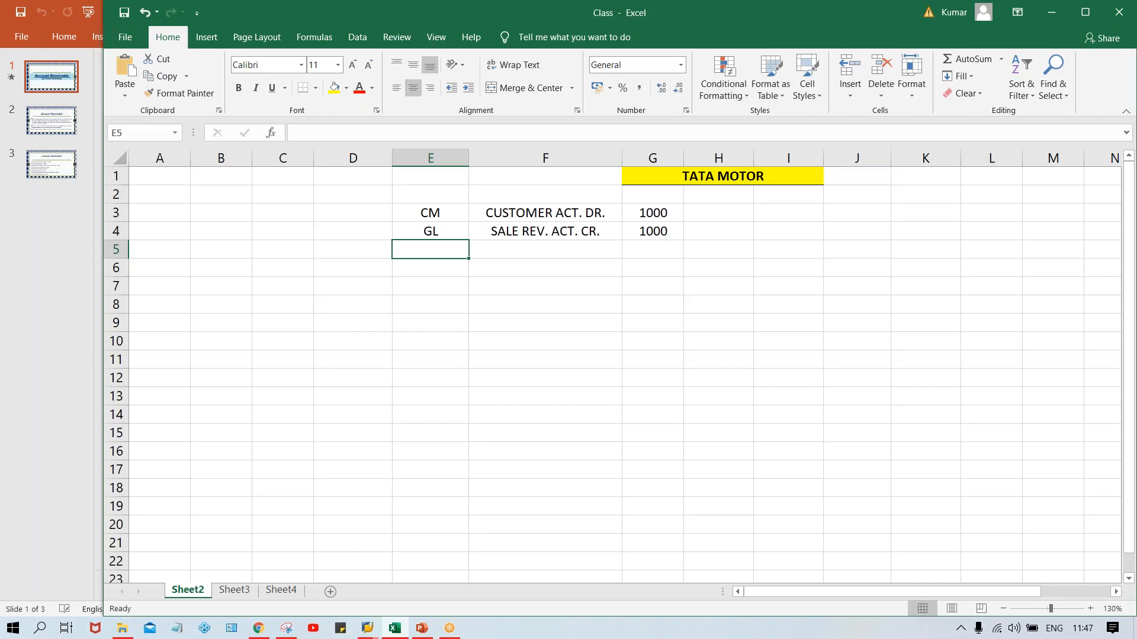
pyautogui.click(431, 230)
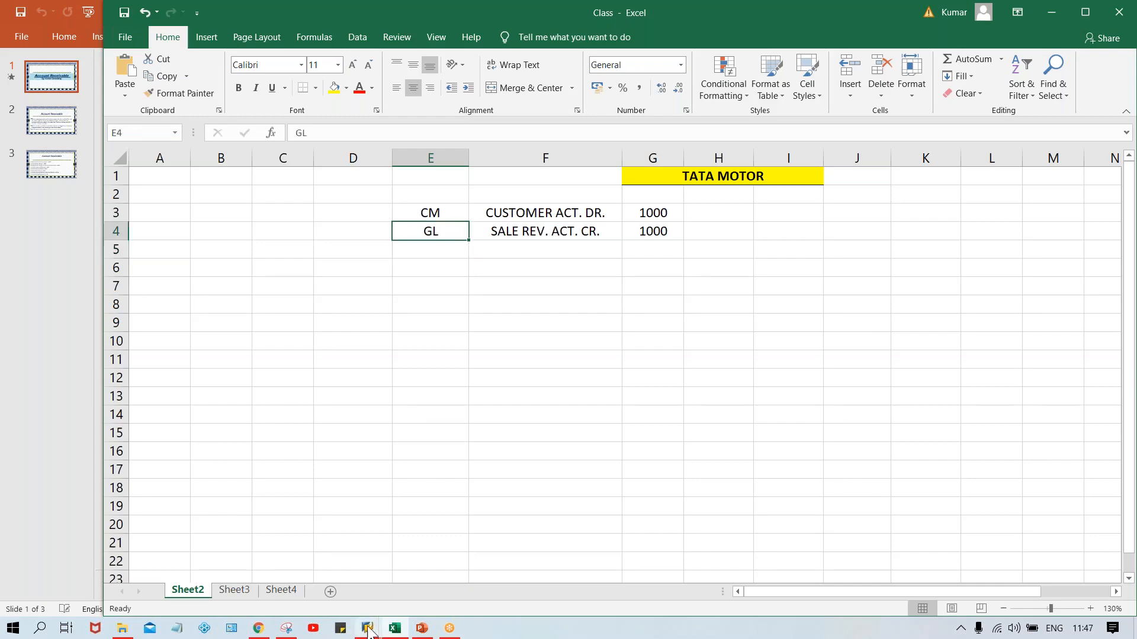
# Step: Switch to SAP, start G/L account maintenance with transaction FS00 and expand the Revenue Accounts folder
pyautogui.moveTo(368, 630)
pyautogui.click(420, 587)
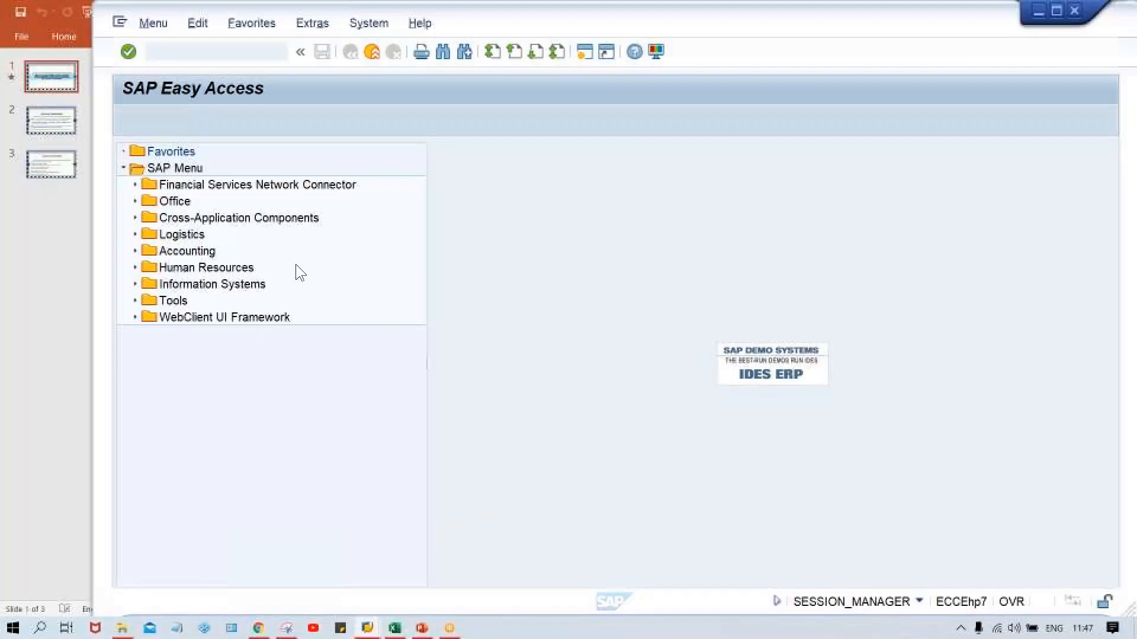
pyautogui.click(174, 51)
pyautogui.write('FS00')
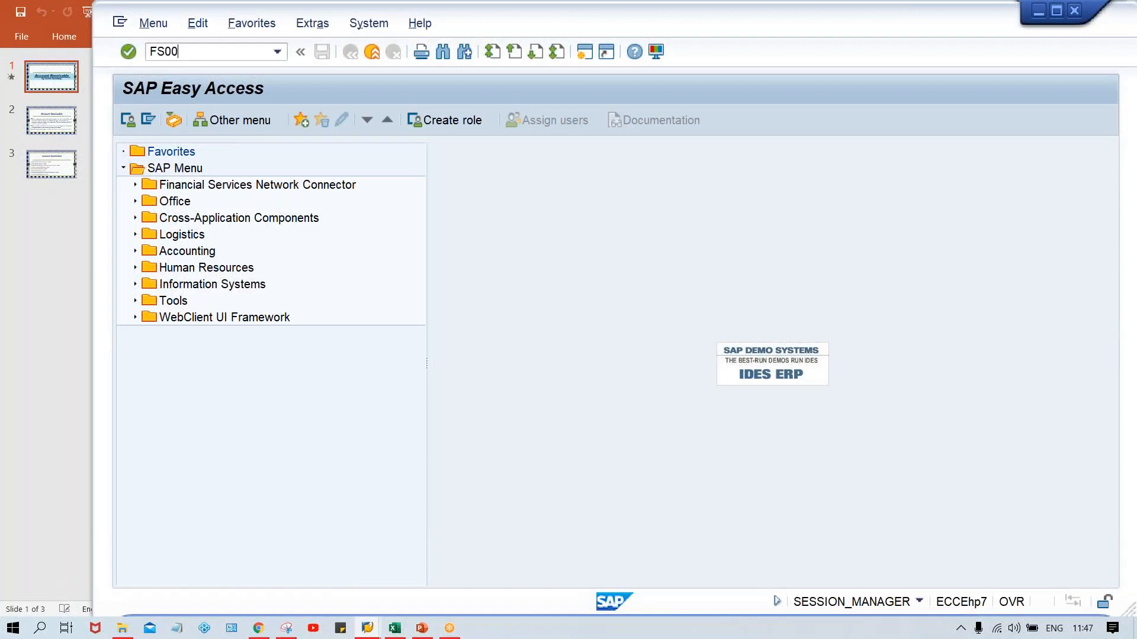
pyautogui.press('Return')
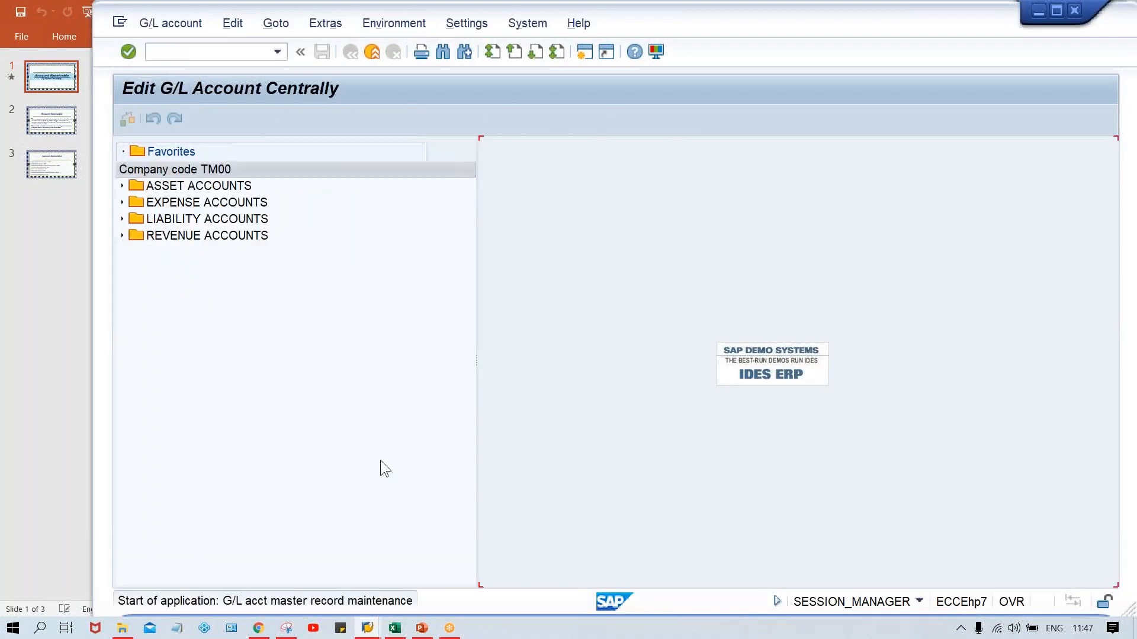
pyautogui.click(210, 237)
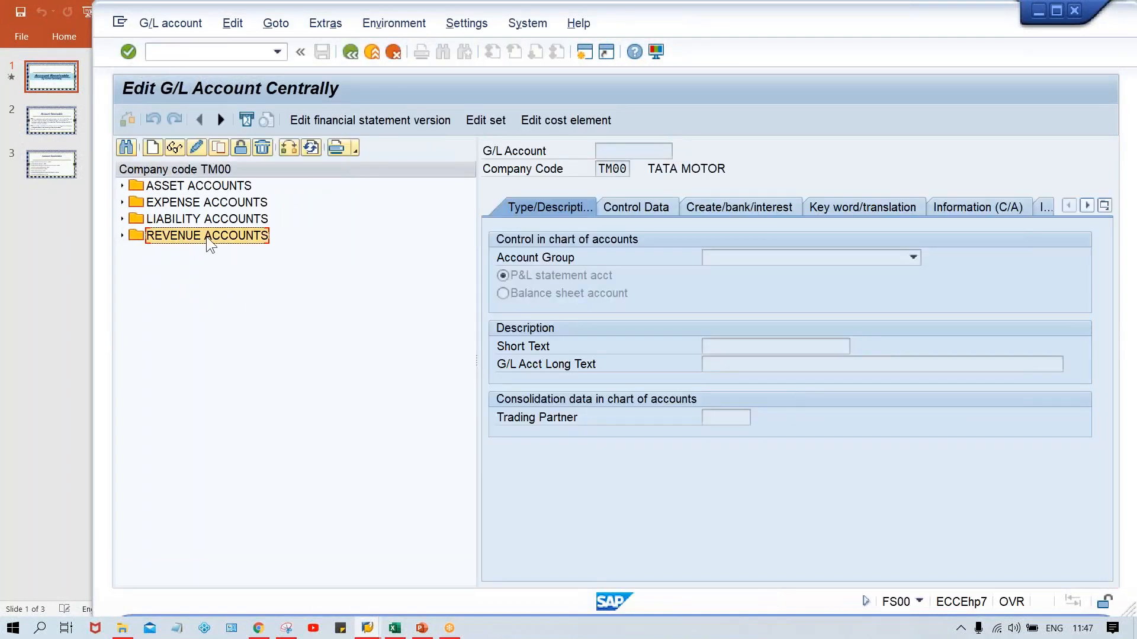
pyautogui.doubleClick(206, 236)
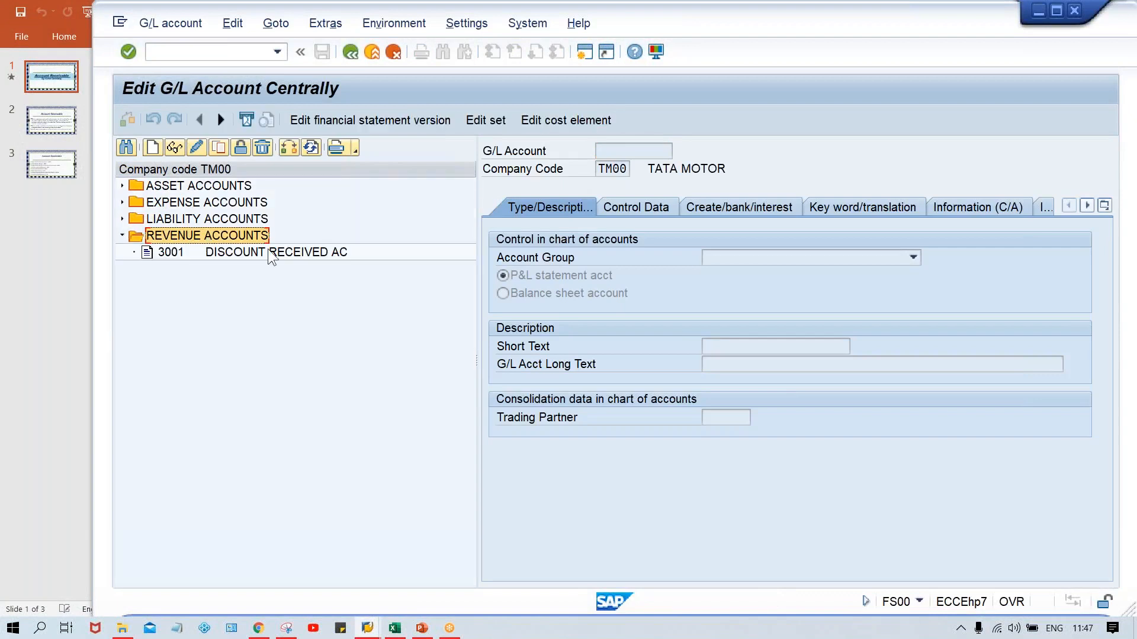
# Step: Start creating G/L account 3000 in company code TM00 and assign it to the REVENUE ACCOUNTS account group
pyautogui.click(153, 148)
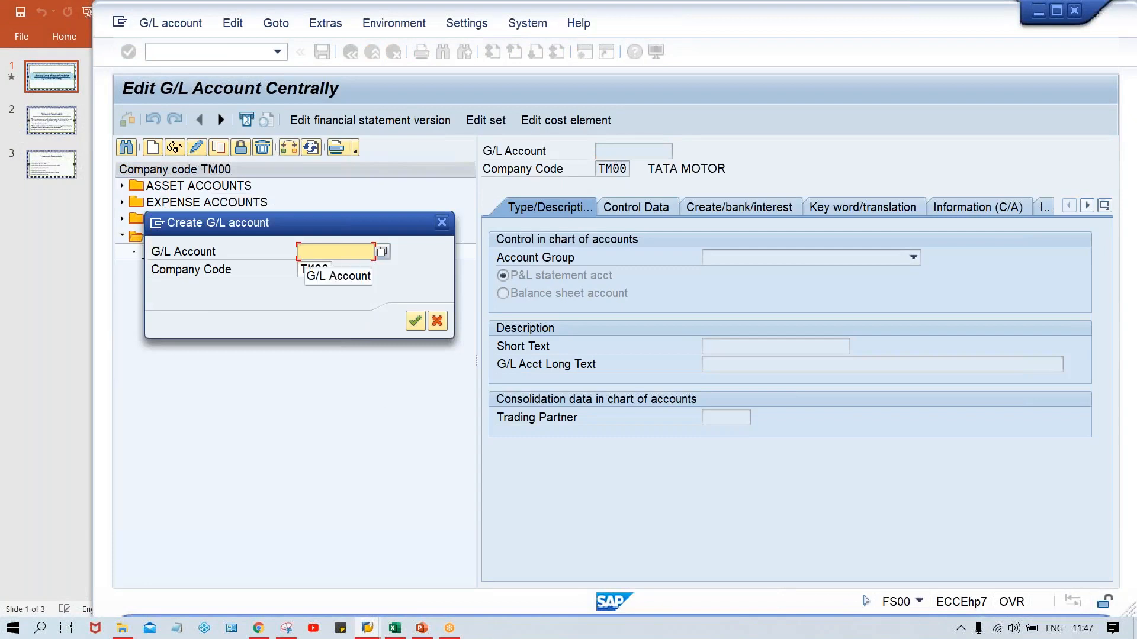
pyautogui.write('3000')
pyautogui.press('Return')
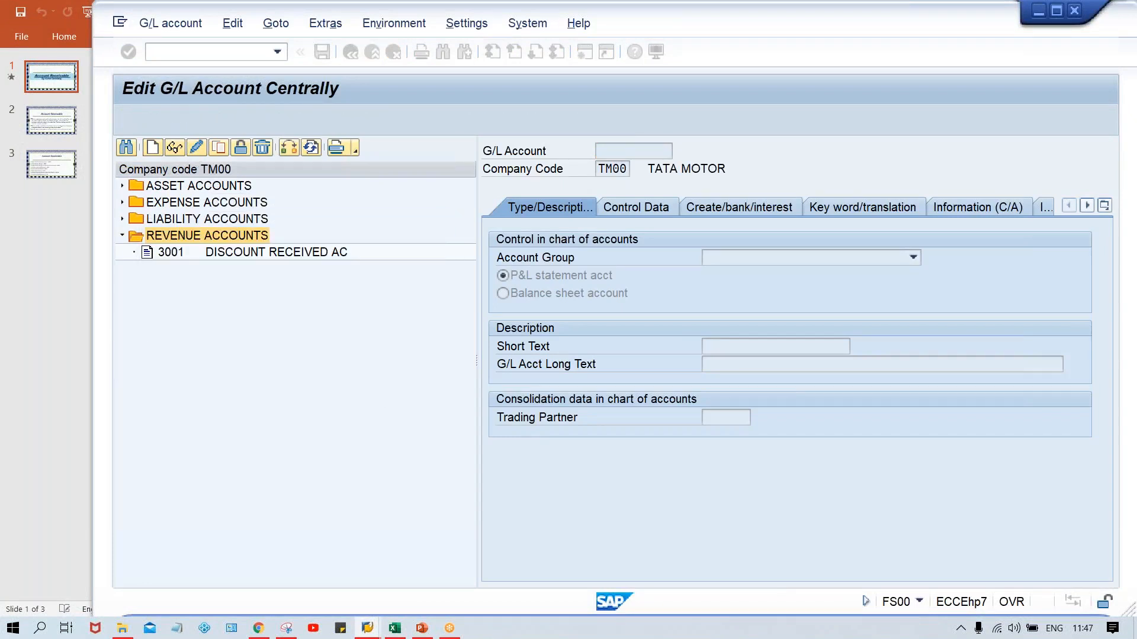
pyautogui.click(767, 261)
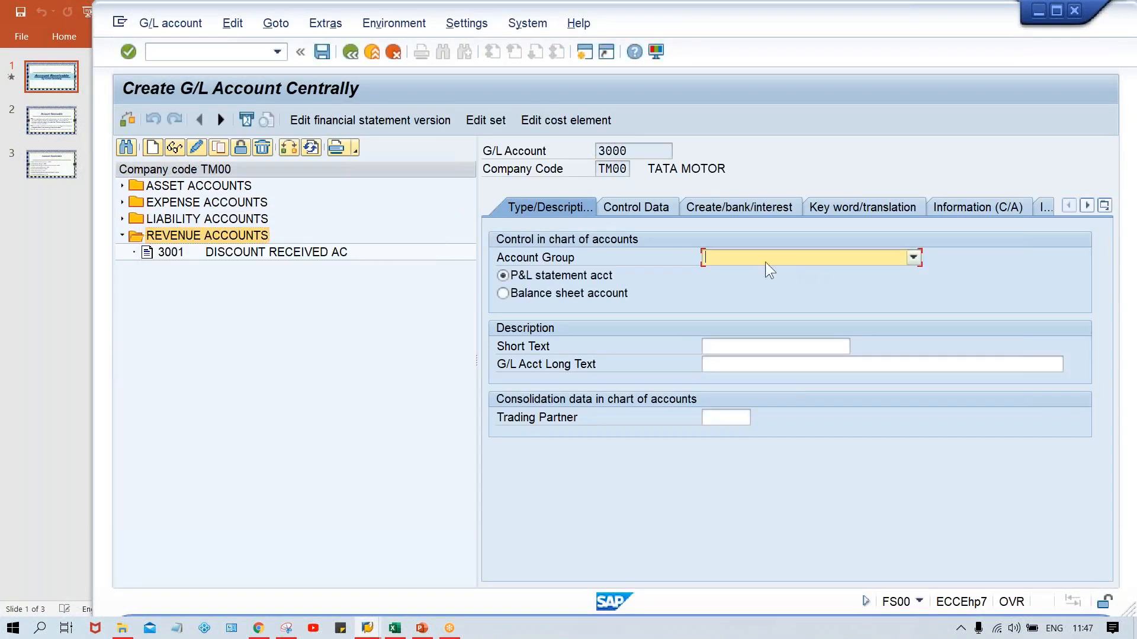
pyautogui.click(719, 260)
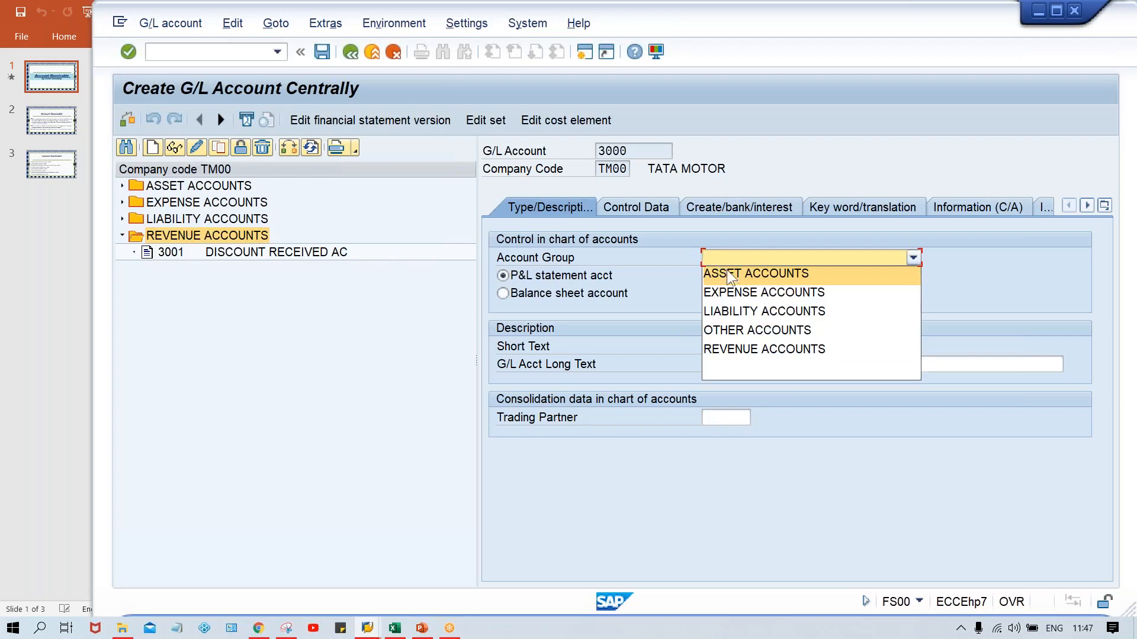
pyautogui.click(734, 332)
pyautogui.click(754, 257)
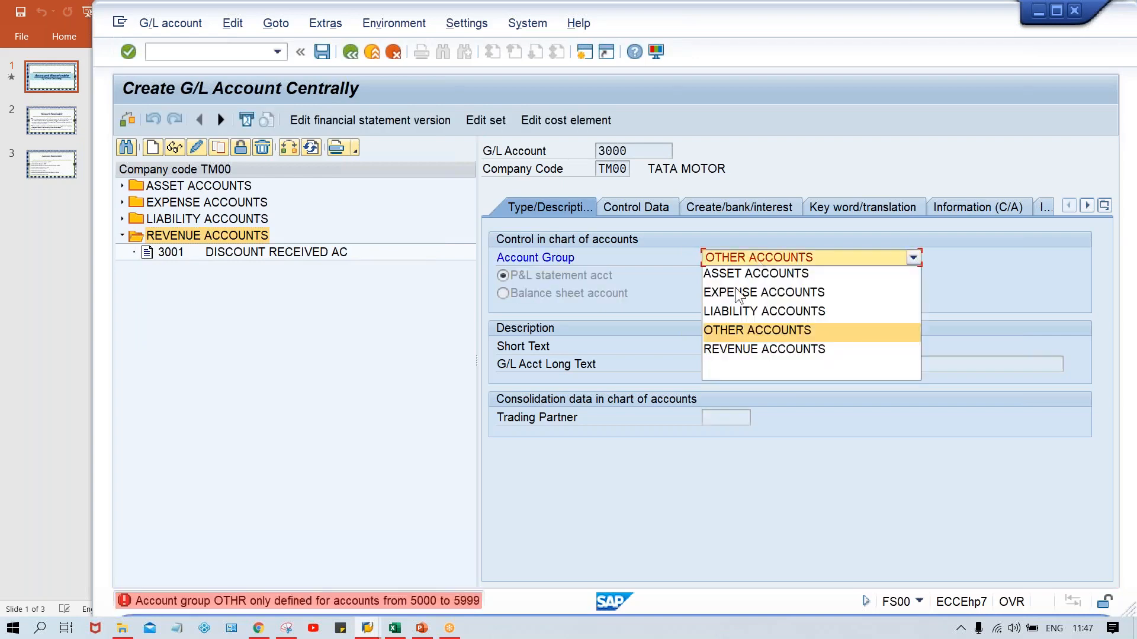
pyautogui.click(733, 348)
# Step: Enter SALES REVENUE ACT. as both the short text and the long text of the new G/L account
pyautogui.click(745, 353)
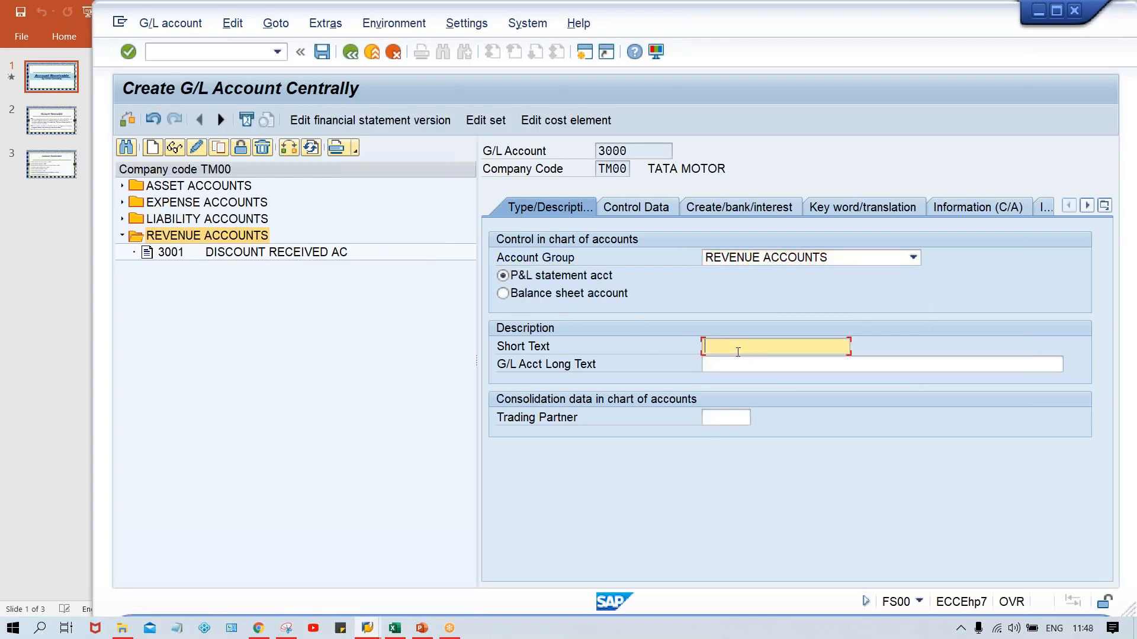
pyautogui.write('S')
pyautogui.press('Down')
pyautogui.press('Return')
pyautogui.press('Tab')
pyautogui.write('SALES REVENUE ACT.')
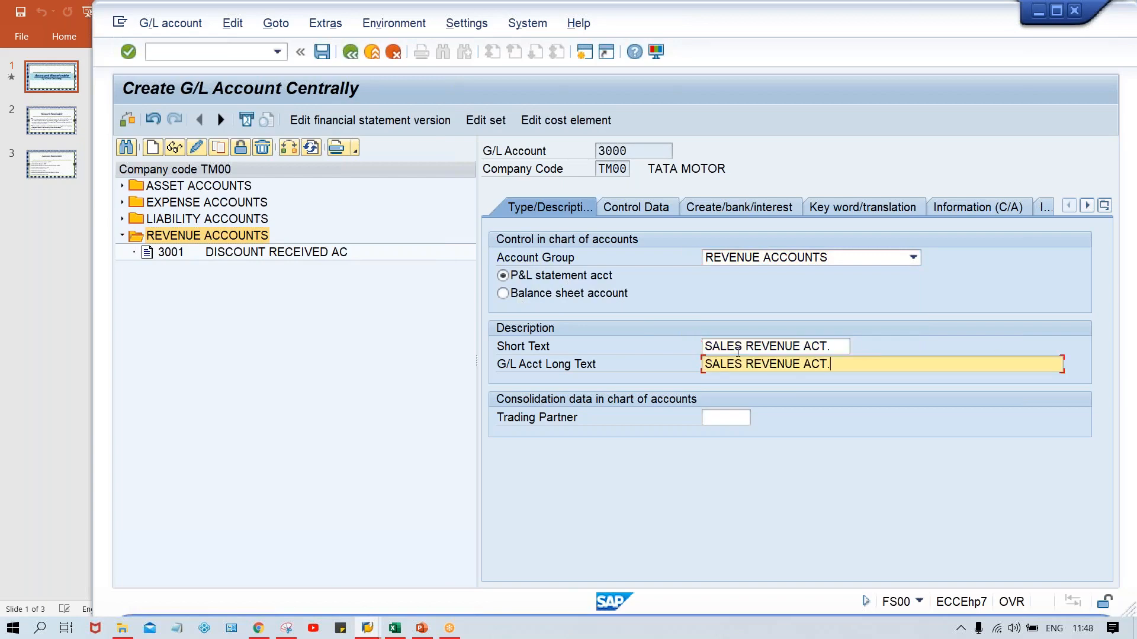
# Step: In the account's control data, enable only balances in local currency and line item display, and set the sort key to 001
pyautogui.click(641, 209)
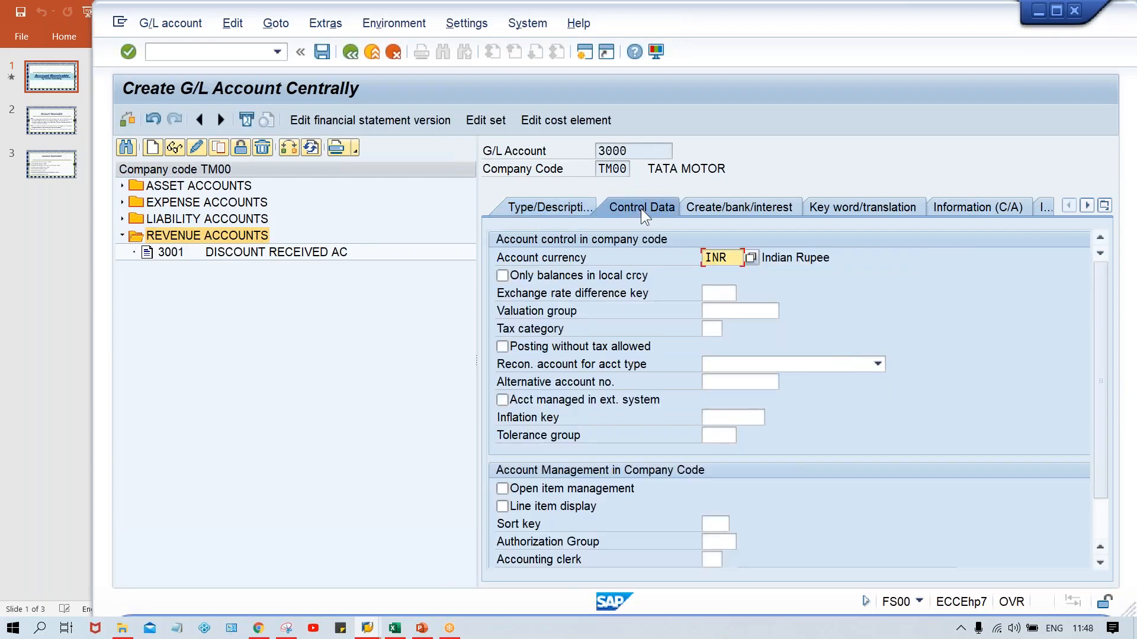
pyautogui.click(595, 274)
pyautogui.click(512, 507)
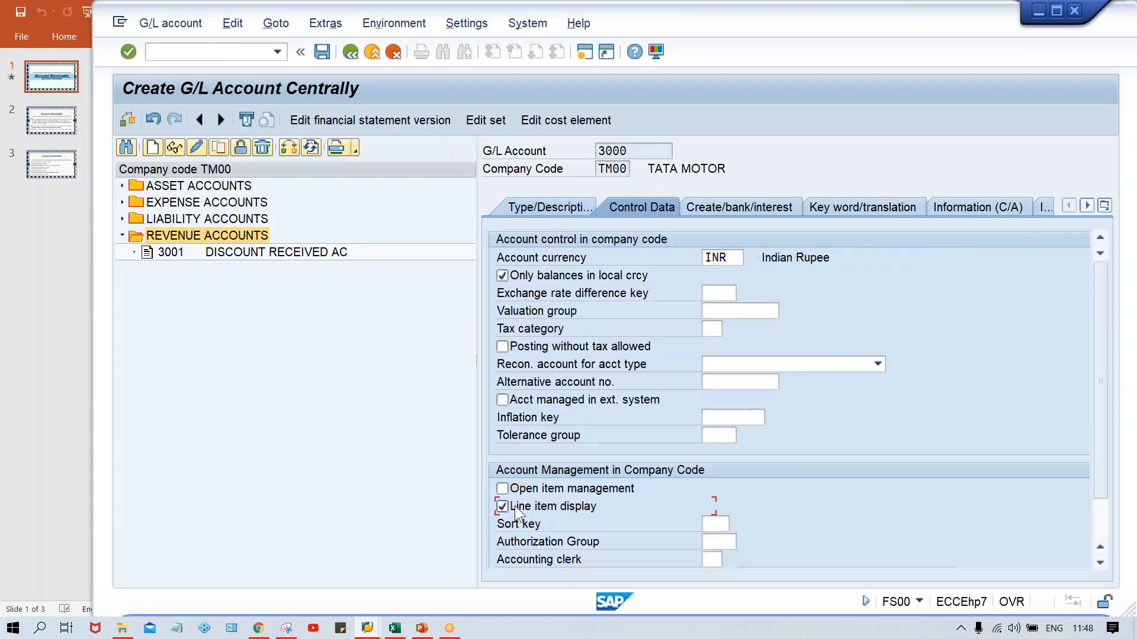
pyautogui.click(713, 523)
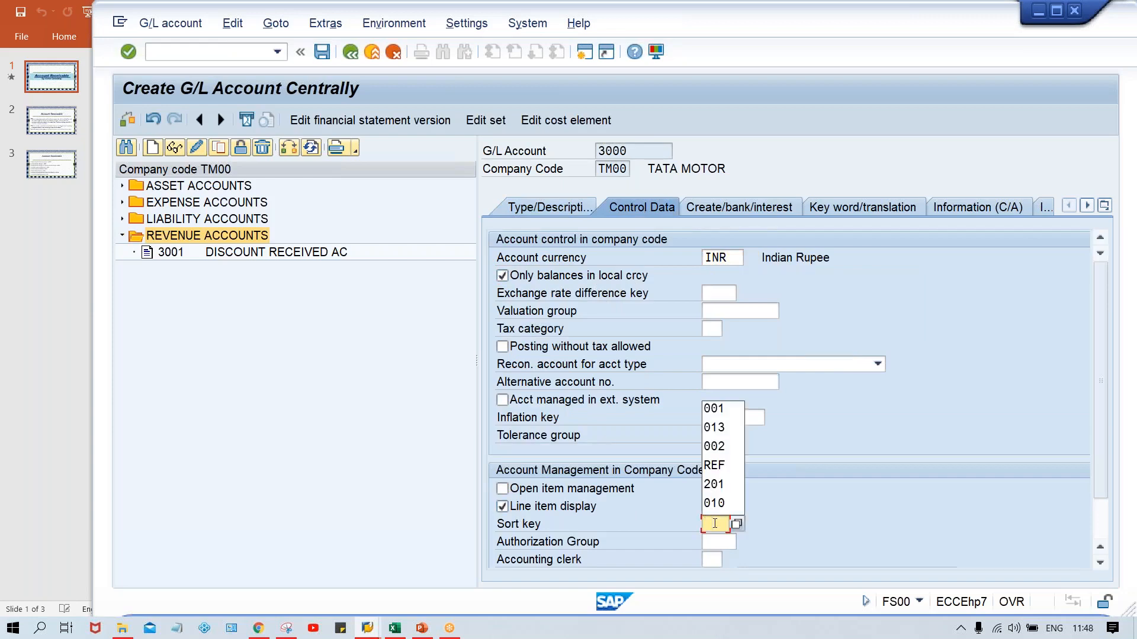
pyautogui.press('Down')
pyautogui.press('Return')
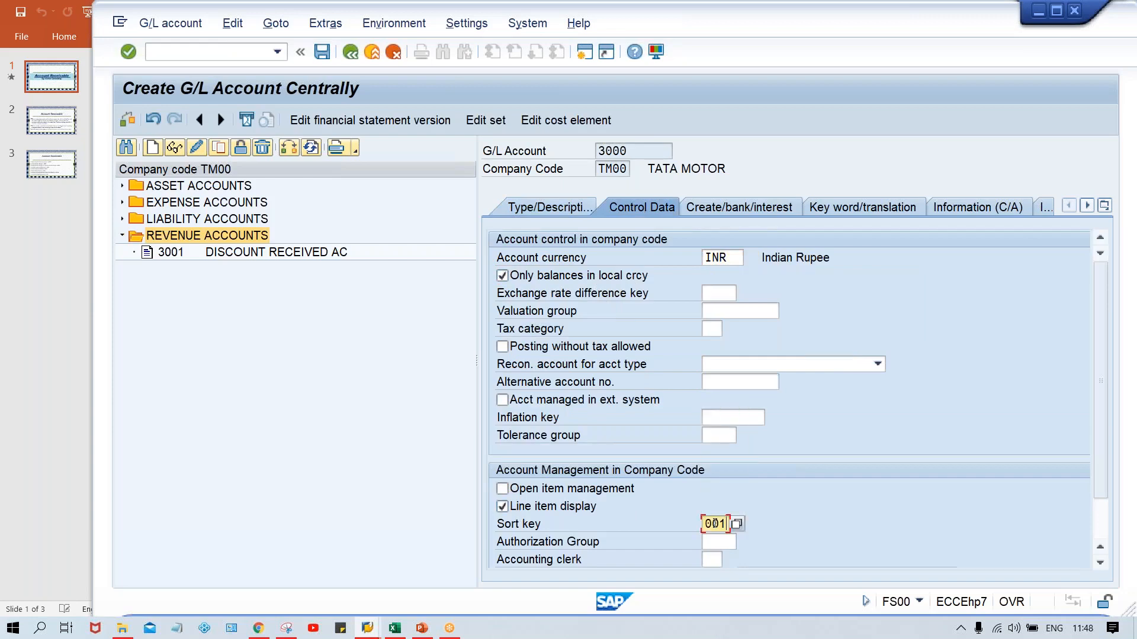
# Step: Set the account's field status group to G001 and save the new G/L account
pyautogui.click(742, 213)
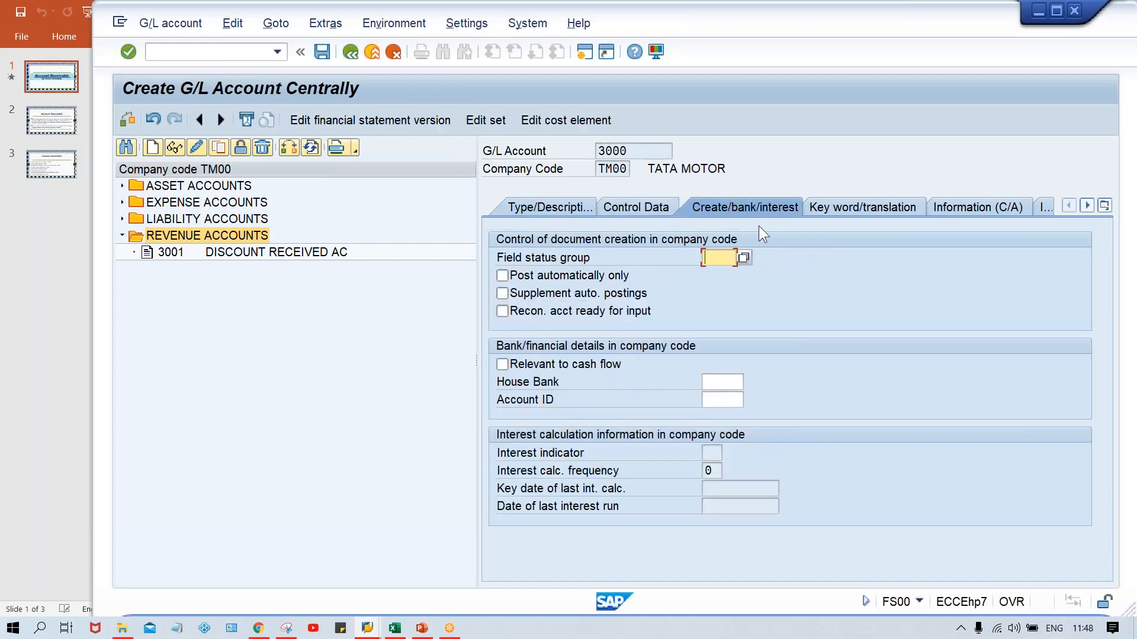
pyautogui.press('Down')
pyautogui.press('Down')
pyautogui.press('Return')
pyautogui.hotkey('ctrl', 's')
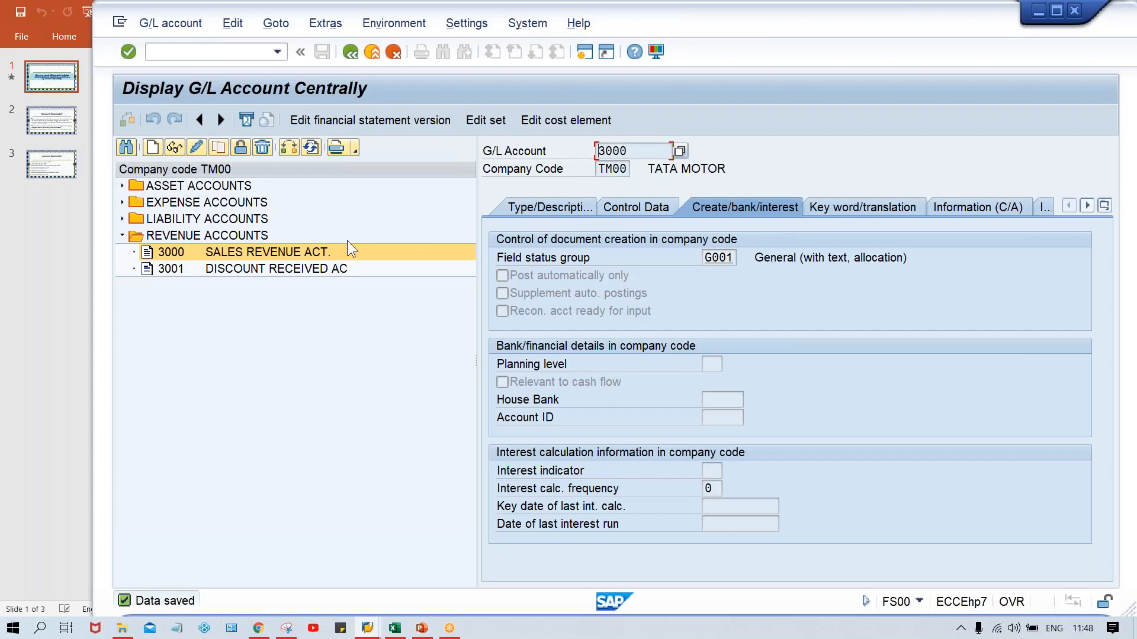
# Step: Open a new SAP session and start customer invoice entry with transaction FB70
pyautogui.click(582, 56)
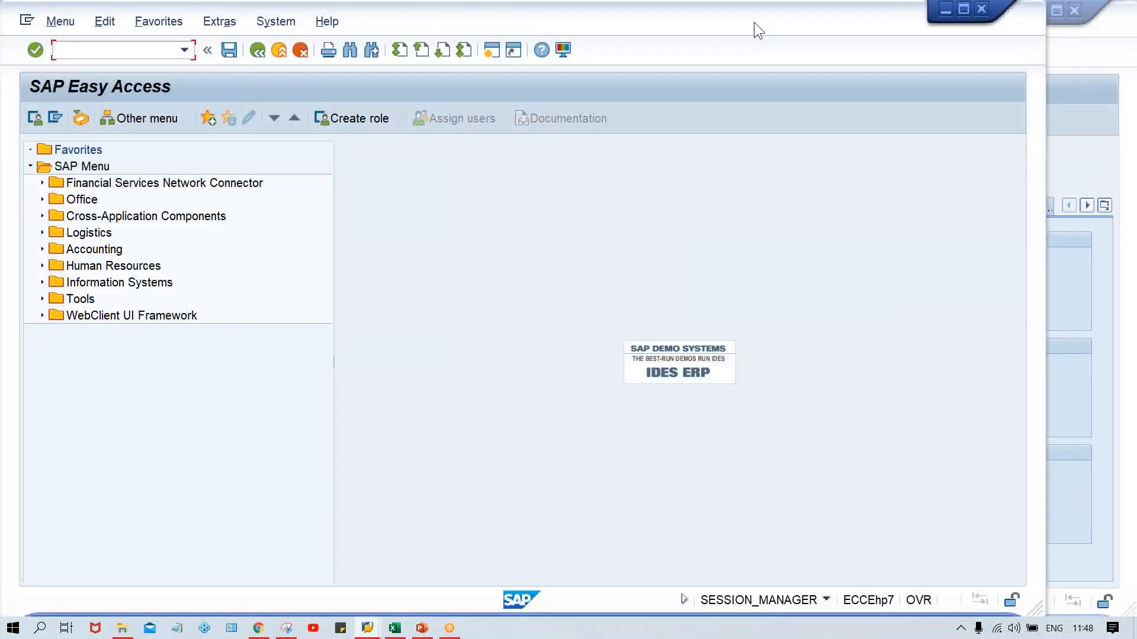
pyautogui.moveTo(763, 23); pyautogui.dragTo(848, 23)
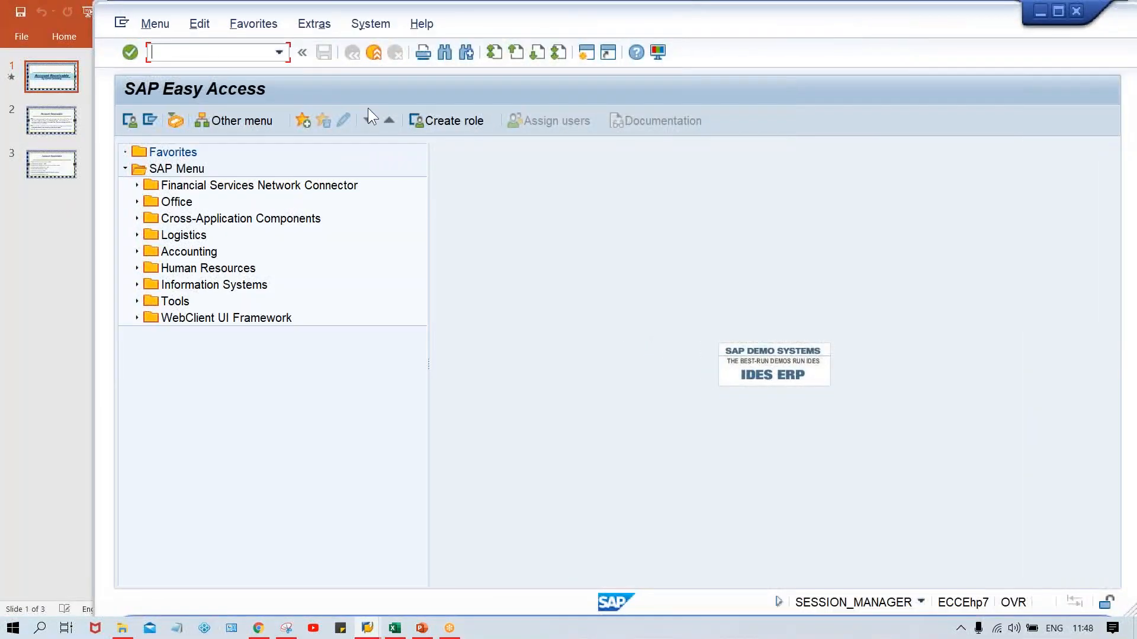
pyautogui.write('FB70')
pyautogui.press('Return')
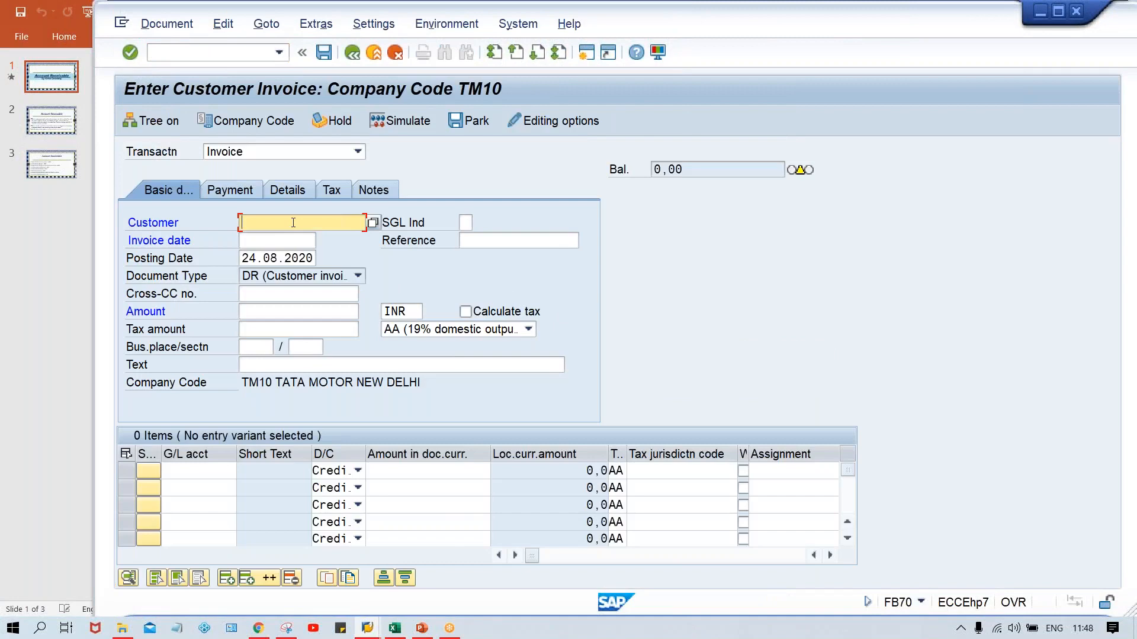
# Step: Search for customers by company code TM00 and choose the test customer for the invoice
pyautogui.click(374, 222)
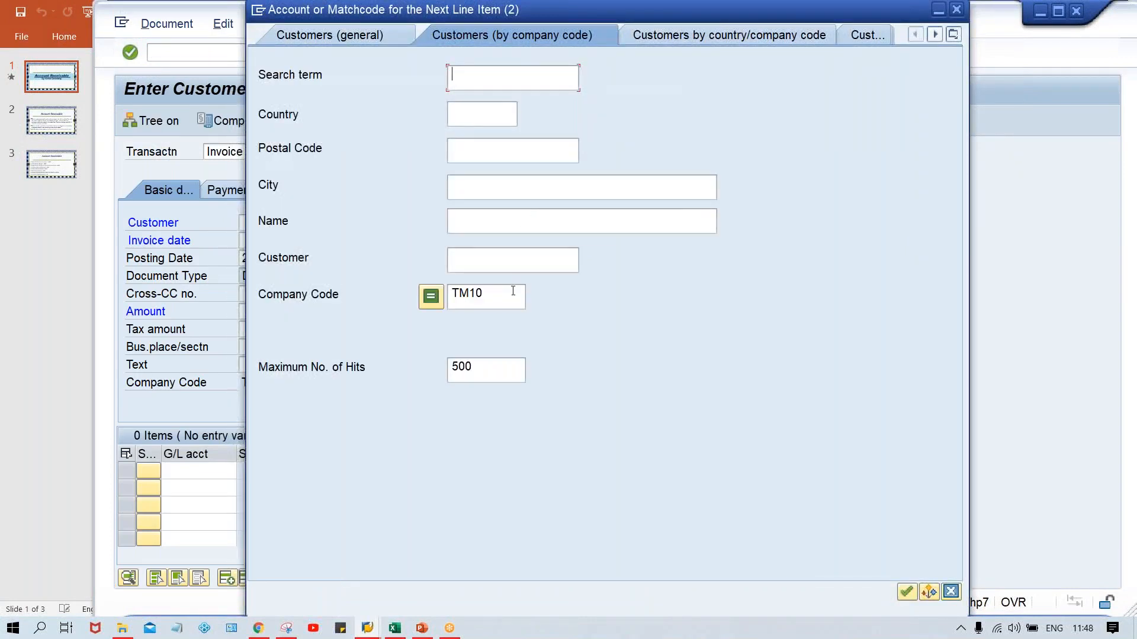
pyautogui.click(512, 290)
pyautogui.press('BackSpace')
pyautogui.press('BackSpace')
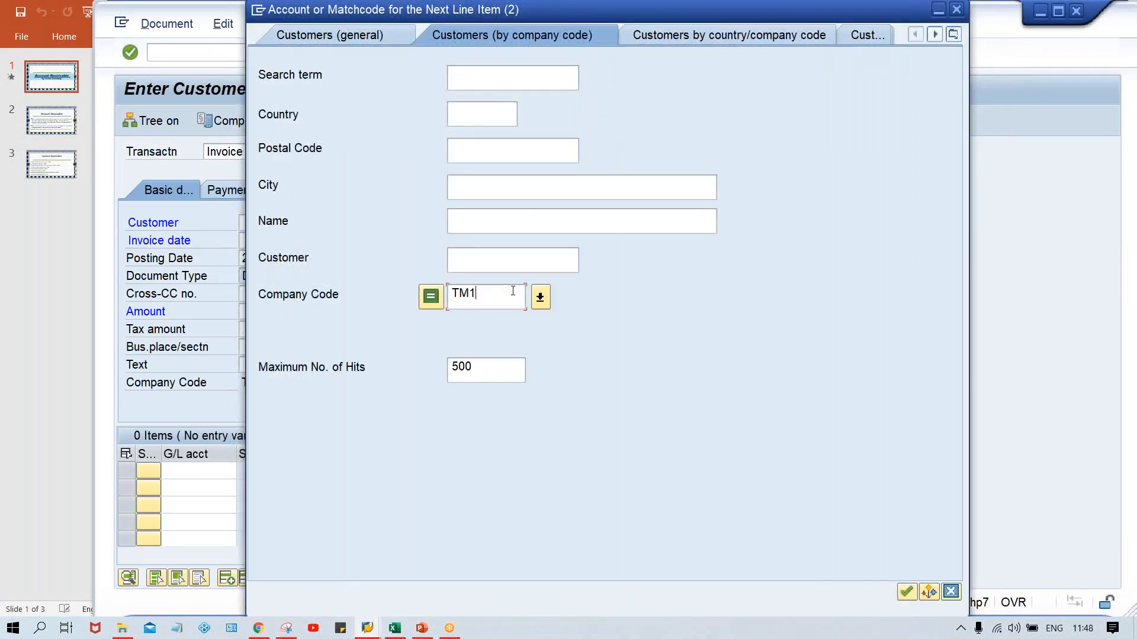
pyautogui.write('00')
pyautogui.press('Return')
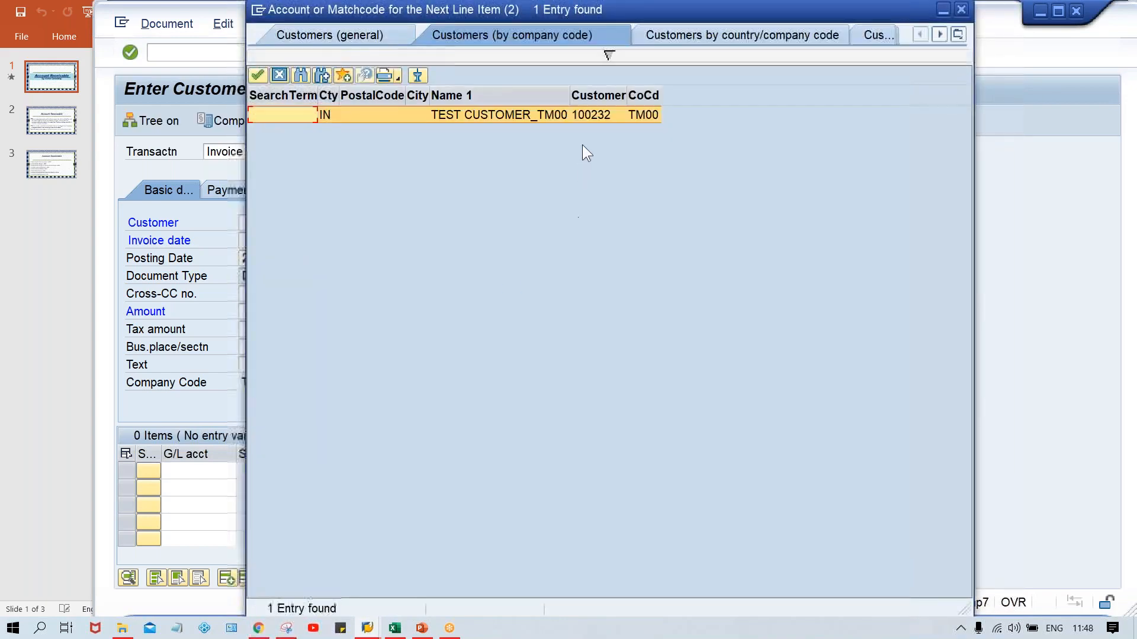
pyautogui.doubleClick(595, 117)
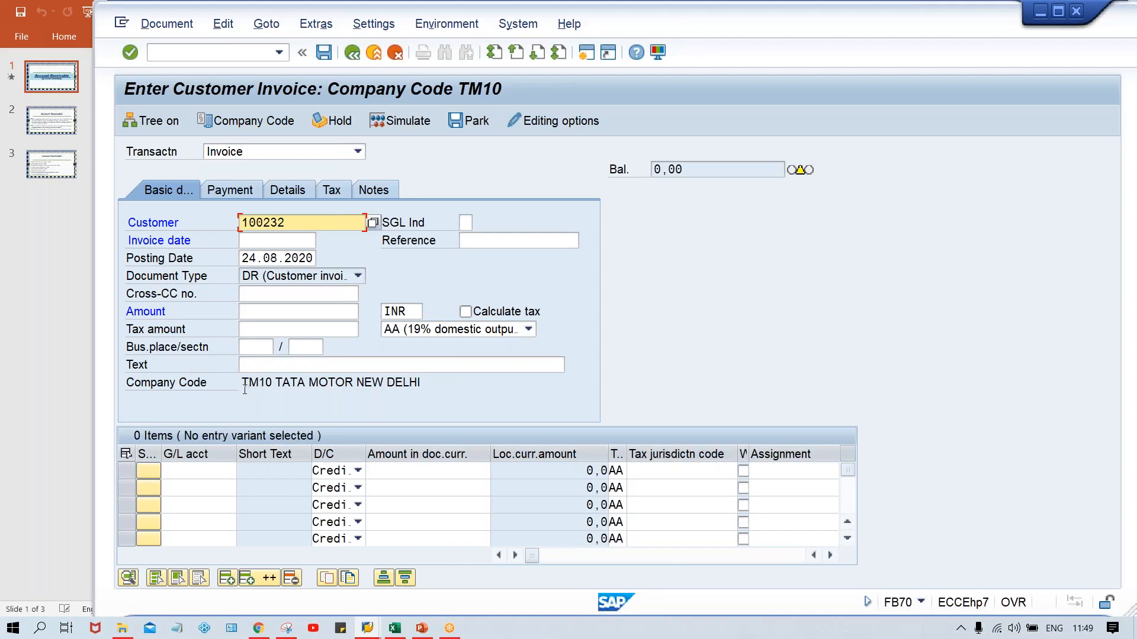
# Step: Switch the customer invoice's company code to TM00
pyautogui.click(241, 119)
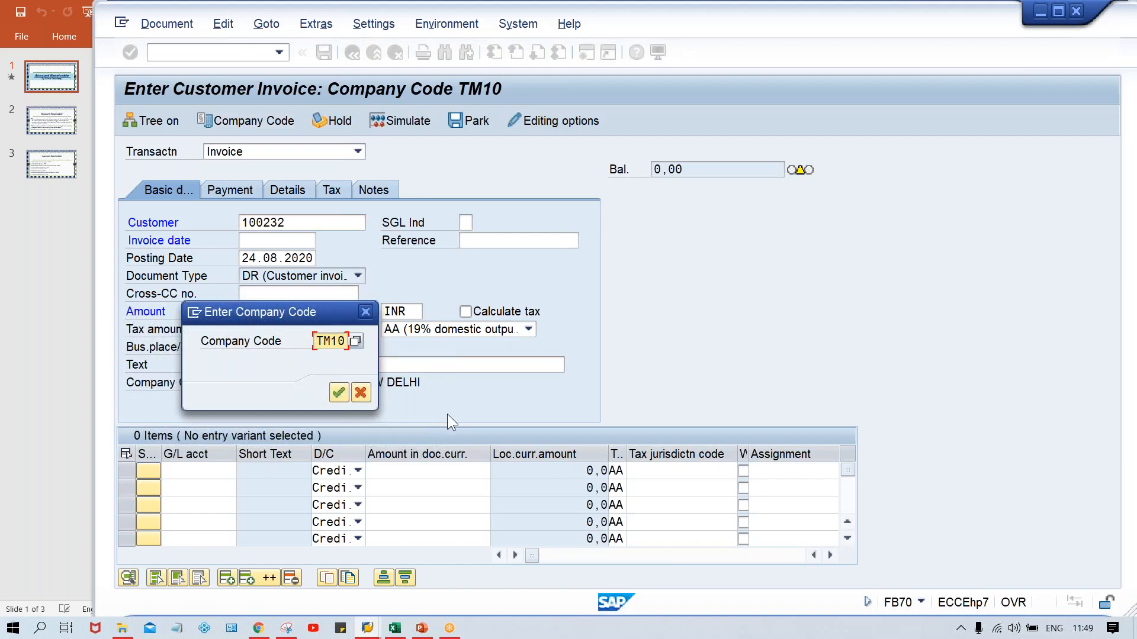
pyautogui.write('0')
pyautogui.press('Return')
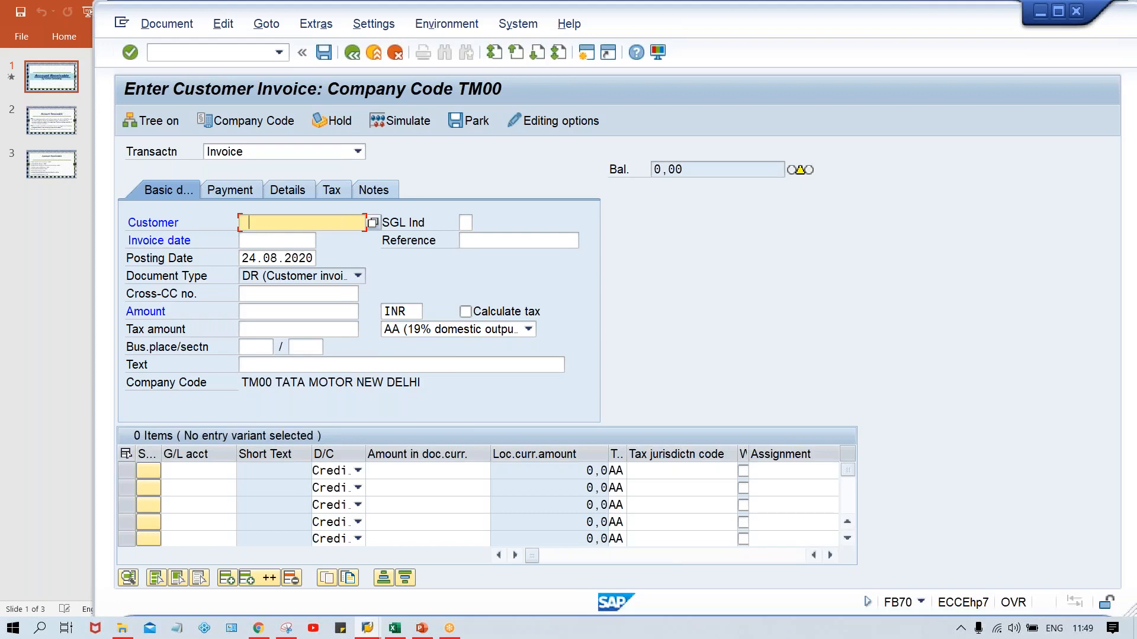
# Step: Enter the test customer's number, invoice date 24.08.2020 and amount 1000 in the customer invoice's basic data
pyautogui.click(249, 223)
pyautogui.press('Tab')
pyautogui.press('Tab')
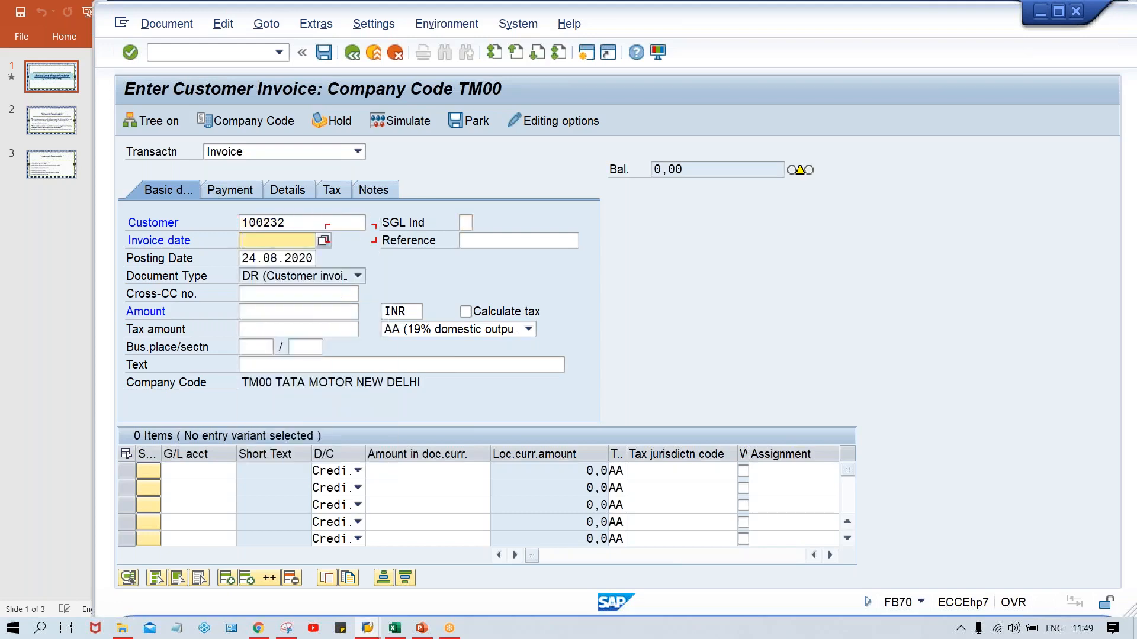
pyautogui.write('2')
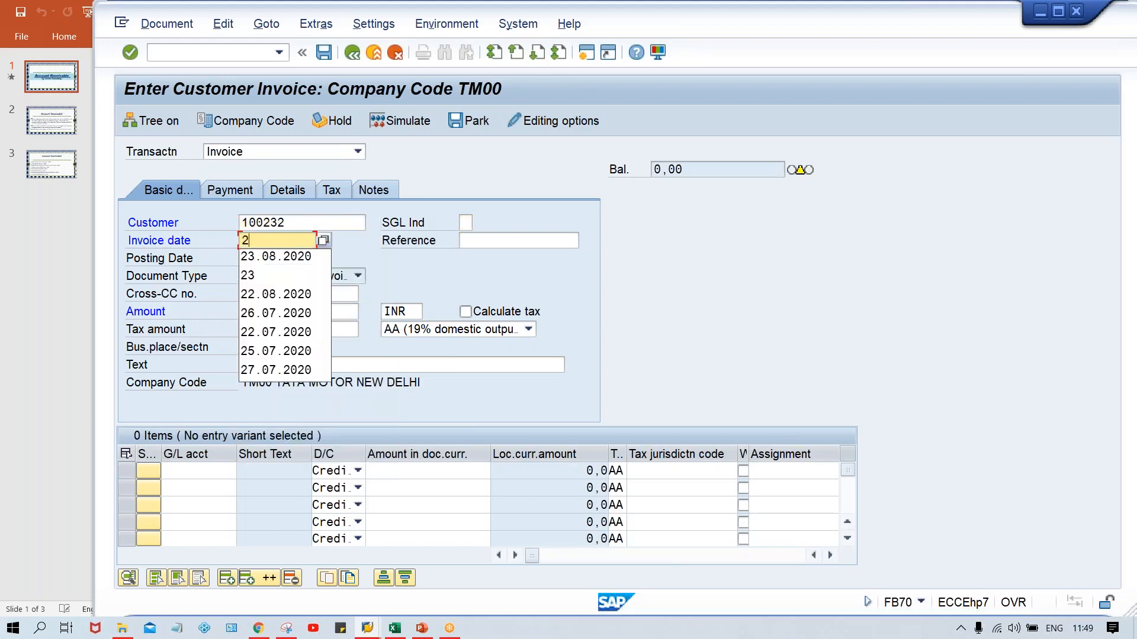
pyautogui.write('4.08.')
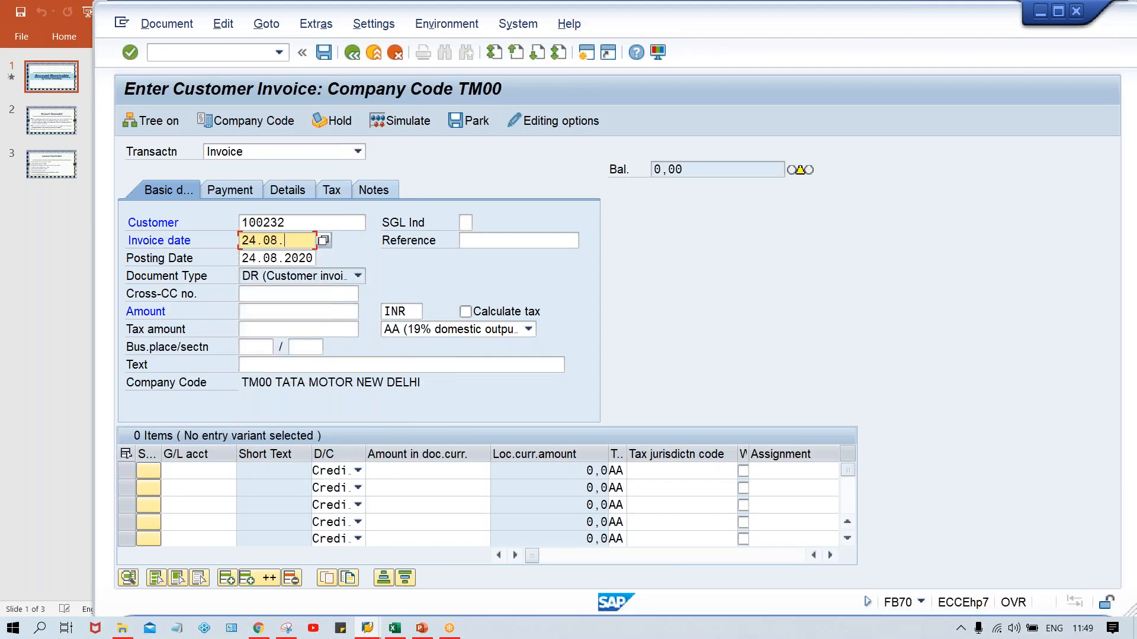
pyautogui.write('2020')
pyautogui.press('Tab')
pyautogui.press('Tab')
pyautogui.press('Tab')
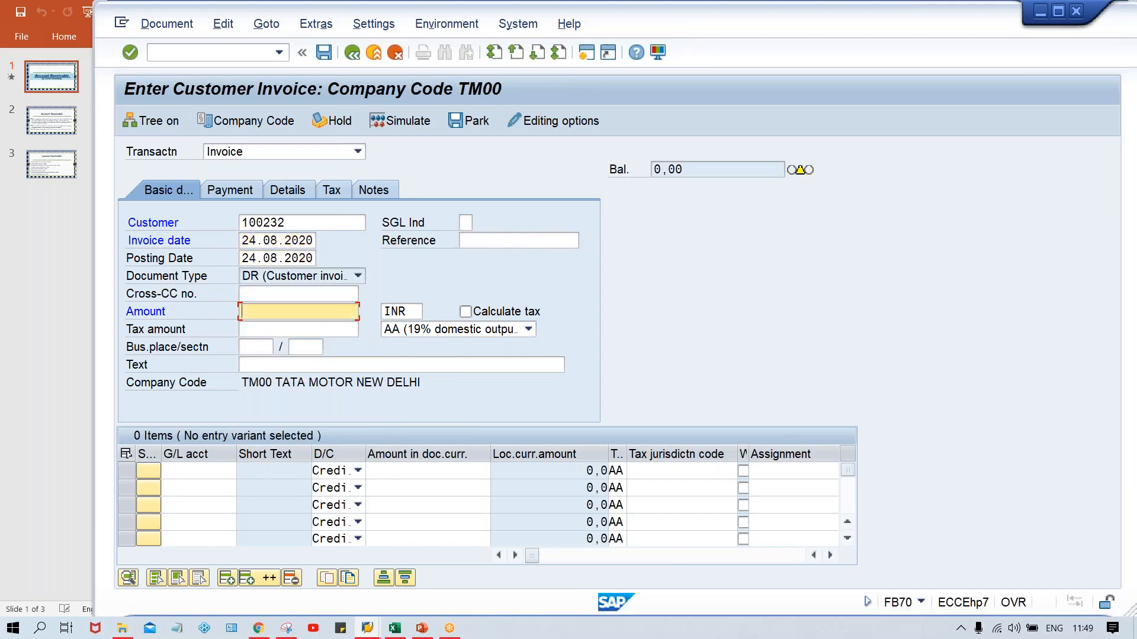
pyautogui.write('1000')
pyautogui.hotkey('ctrl', 'Tab')
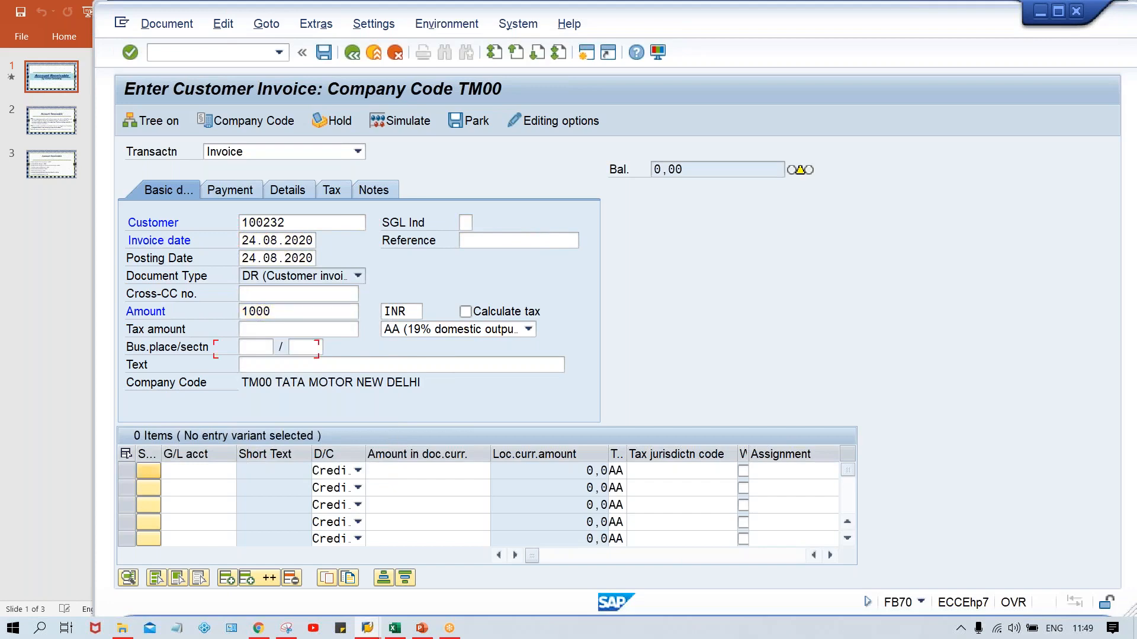
# Step: Enter a credit line item to G/L account 3000 for 1000 in document currency and confirm the invoice entry
pyautogui.press('Tab')
pyautogui.write('3000')
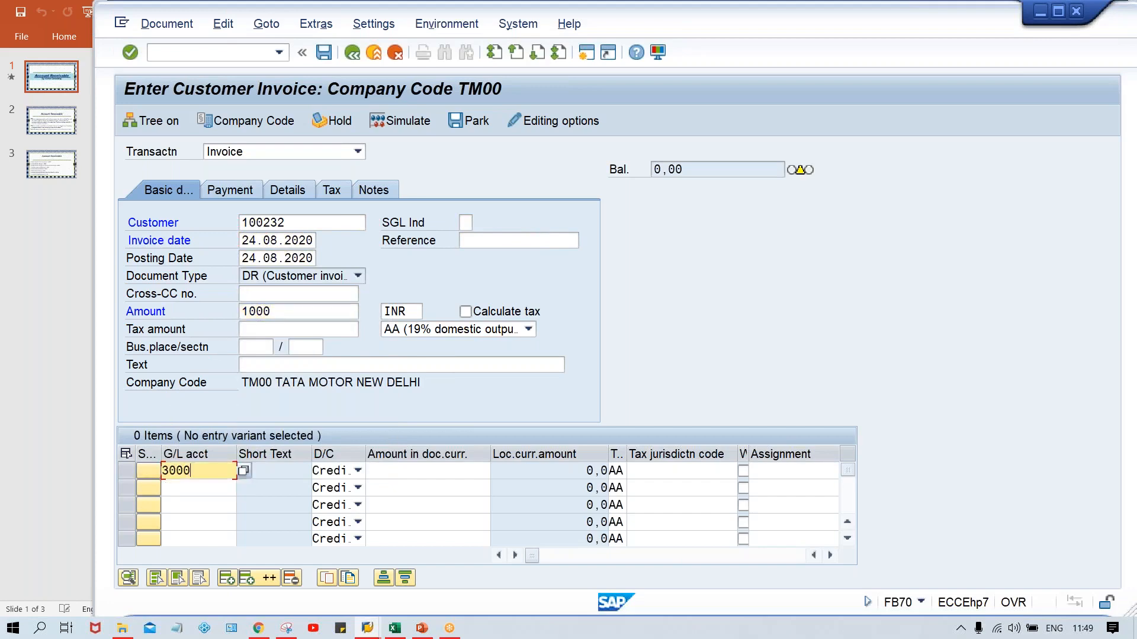
pyautogui.press('Tab')
pyautogui.press('Tab')
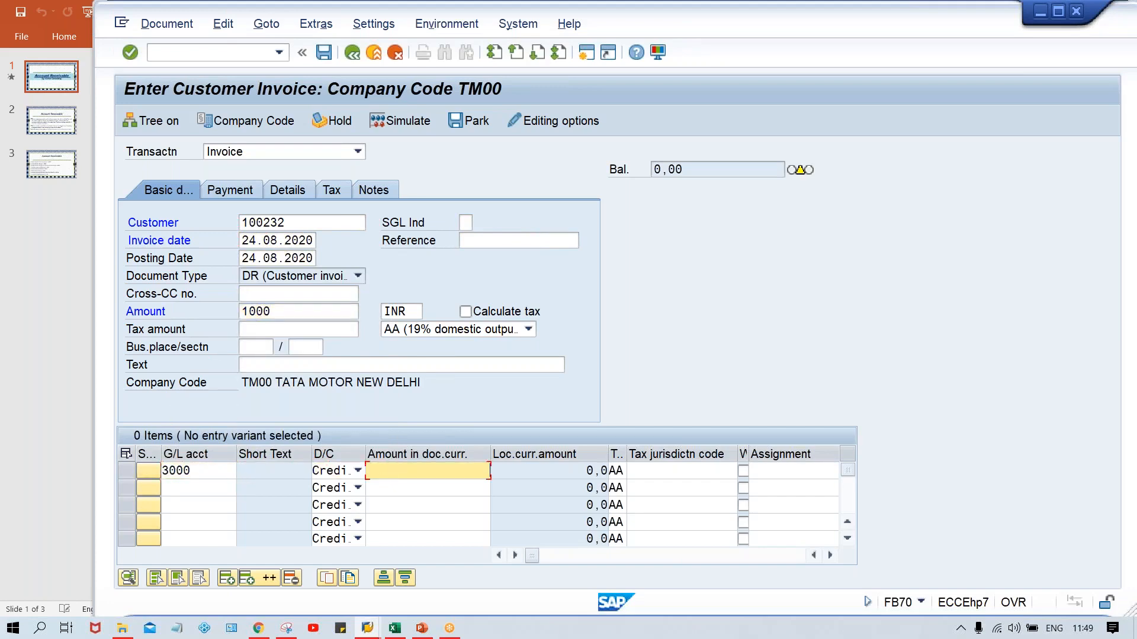
pyautogui.write('1000')
pyautogui.press('Return')
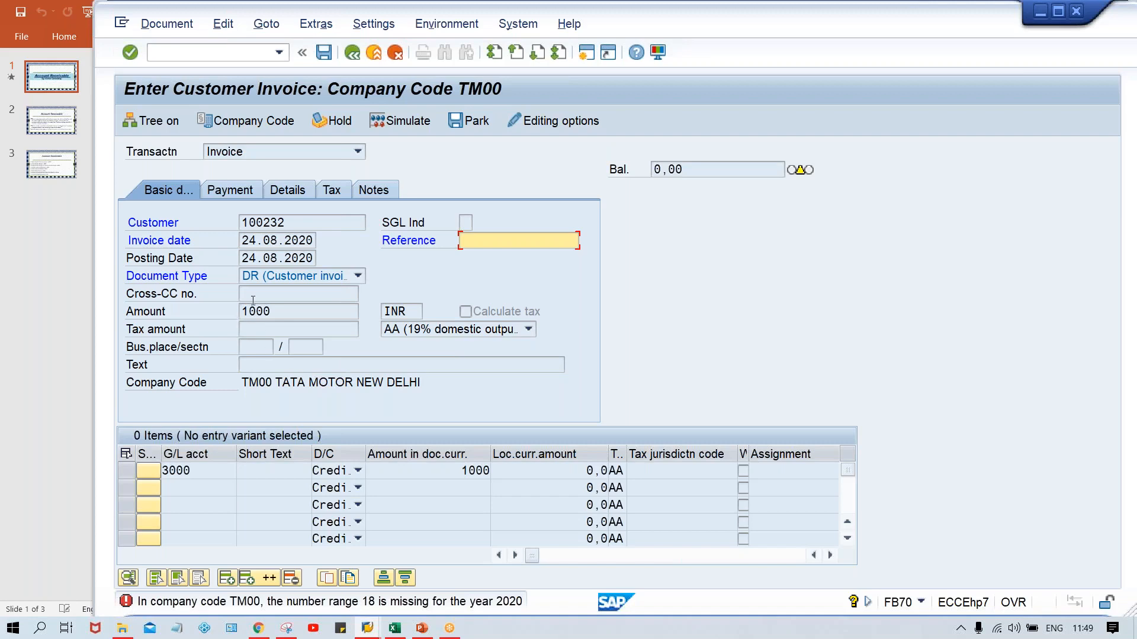
# Step: Open a new SAP session and start document type maintenance with transaction OBA7
pyautogui.click(583, 58)
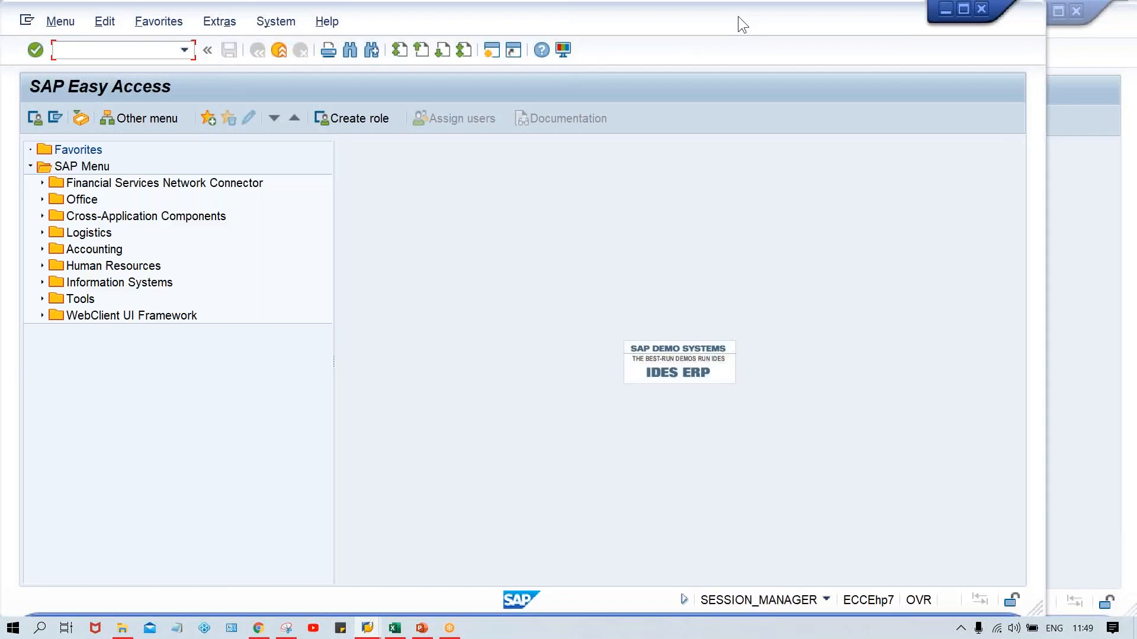
pyautogui.moveTo(738, 16); pyautogui.dragTo(836, 23)
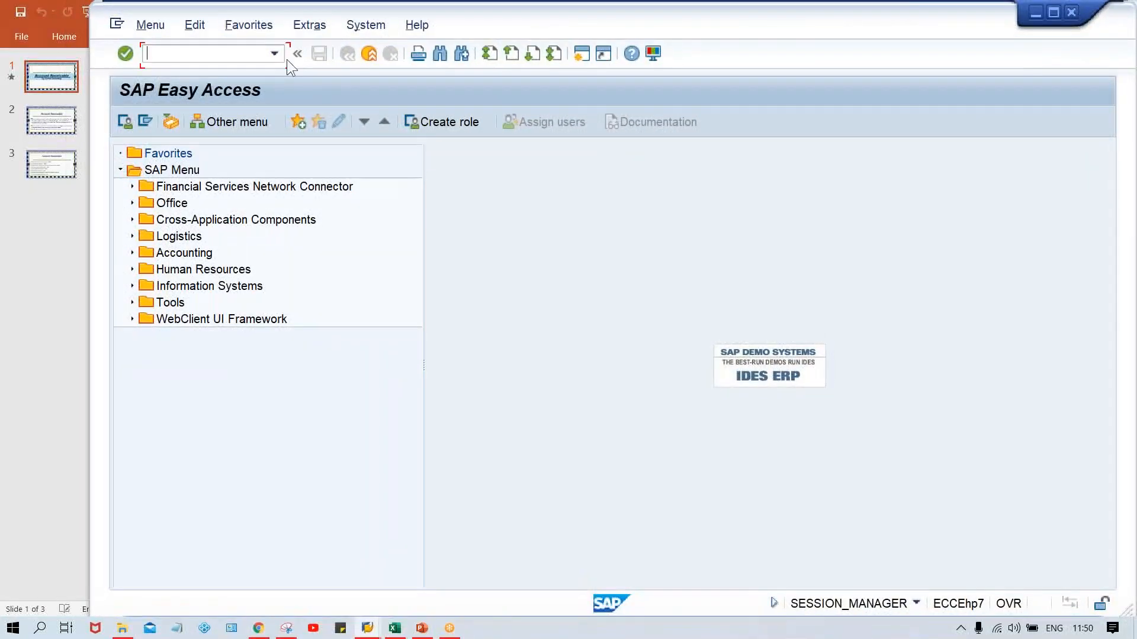
pyautogui.click(247, 58)
pyautogui.write('OBA7')
pyautogui.press('Return')
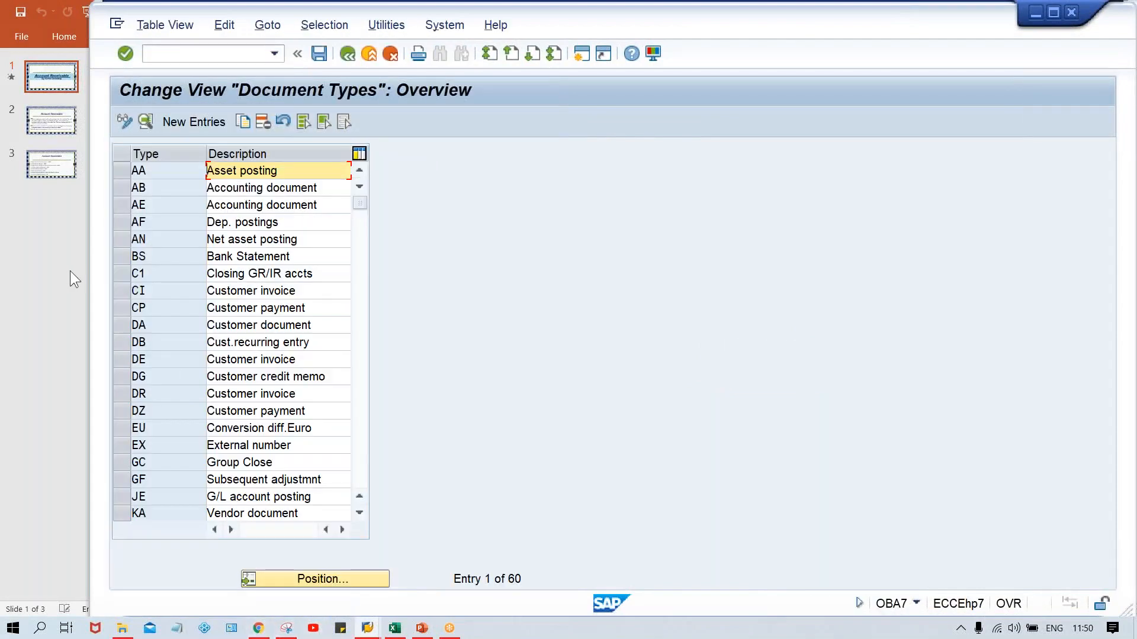
# Step: Open the number range information of document type DR and start changing the intervals for company code TM00
pyautogui.doubleClick(169, 395)
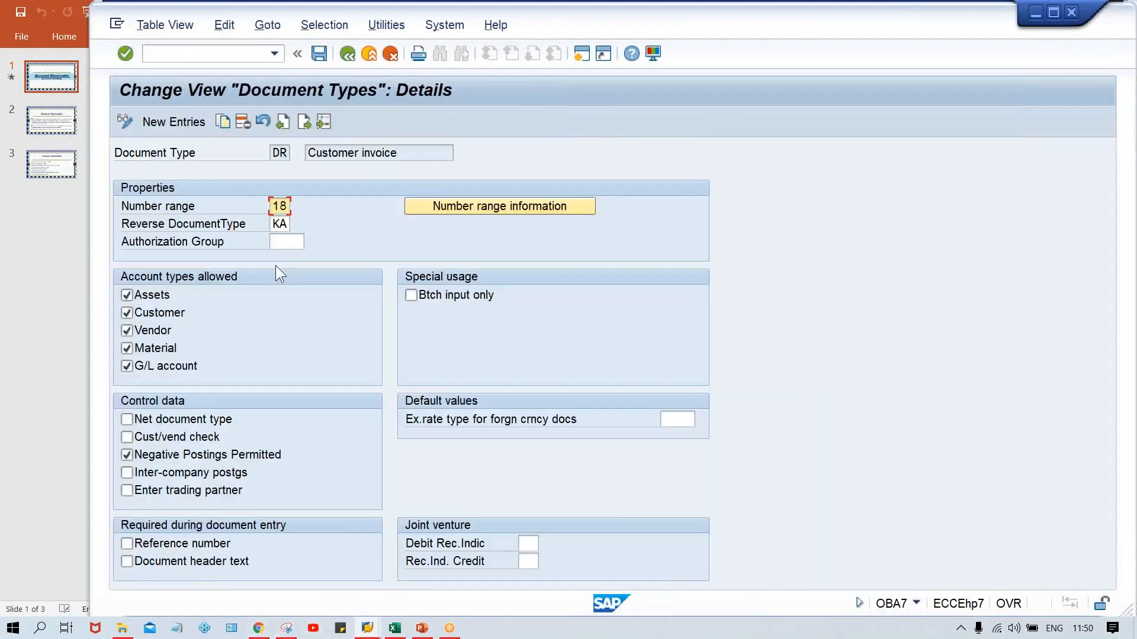
pyautogui.click(505, 210)
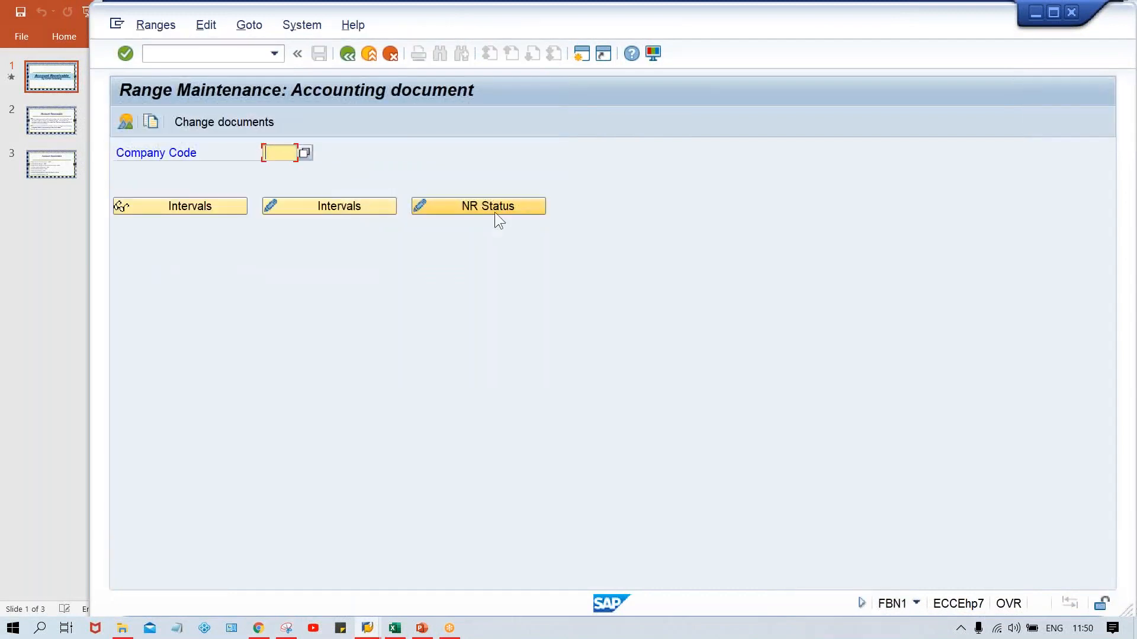
pyautogui.write('TM00')
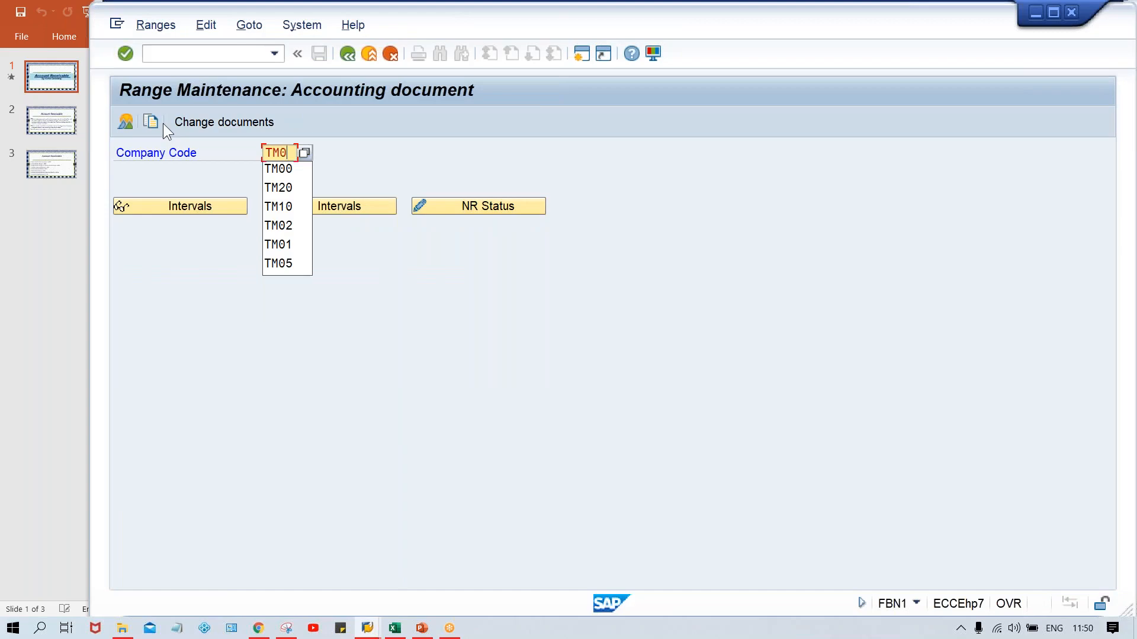
pyautogui.click(326, 206)
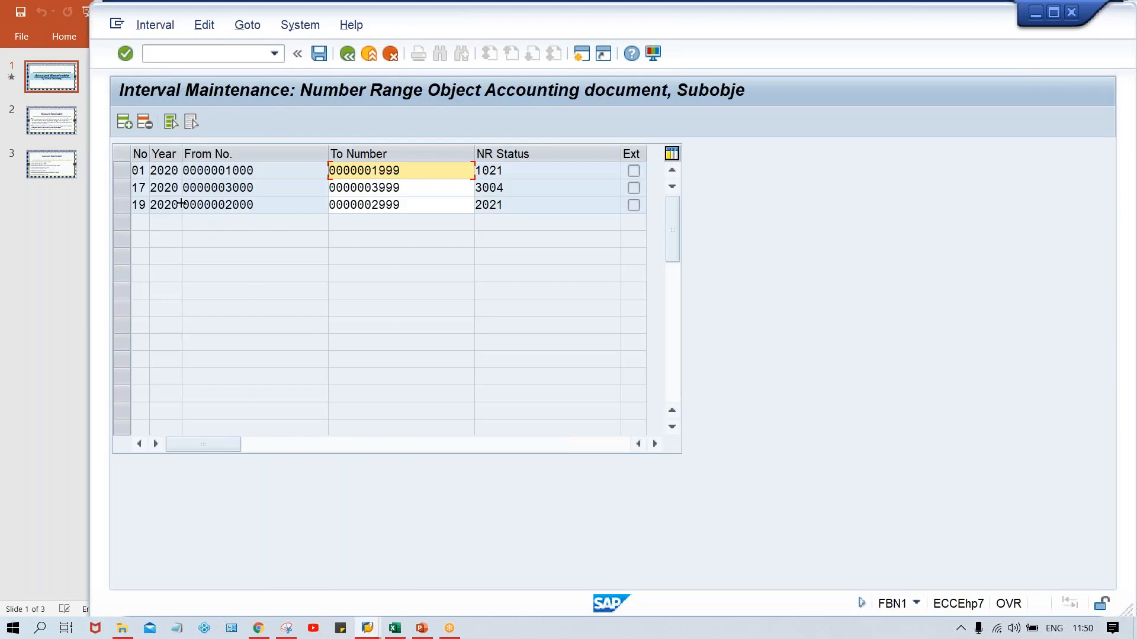
# Step: Add number range interval 18 for year 2020 from 4000 to 4999 and save the intervals
pyautogui.click(124, 126)
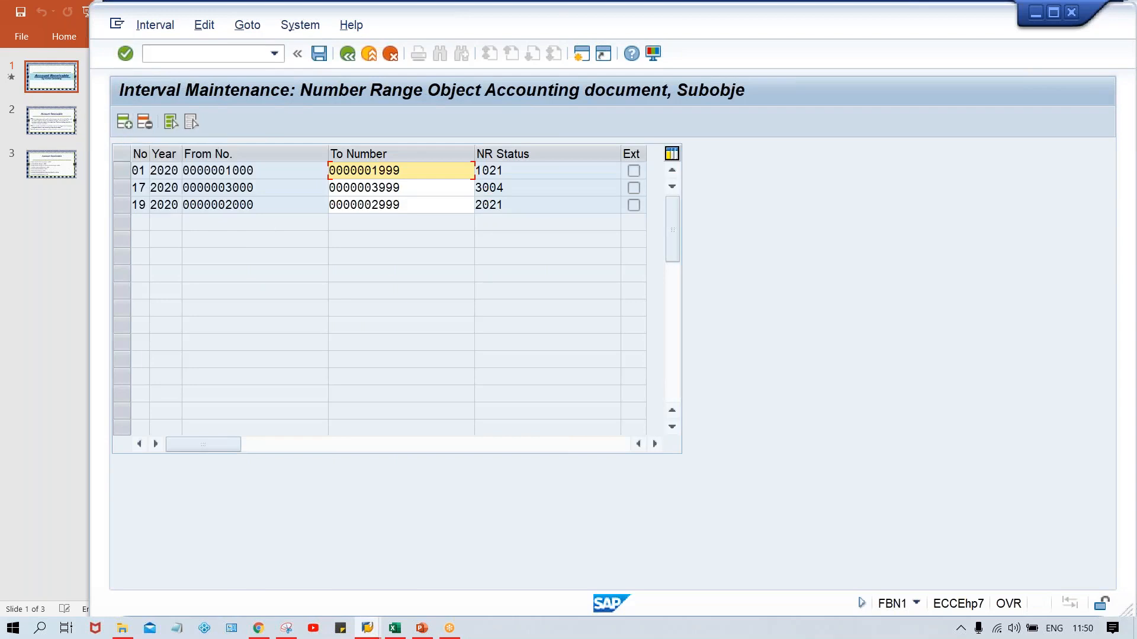
pyautogui.click(124, 127)
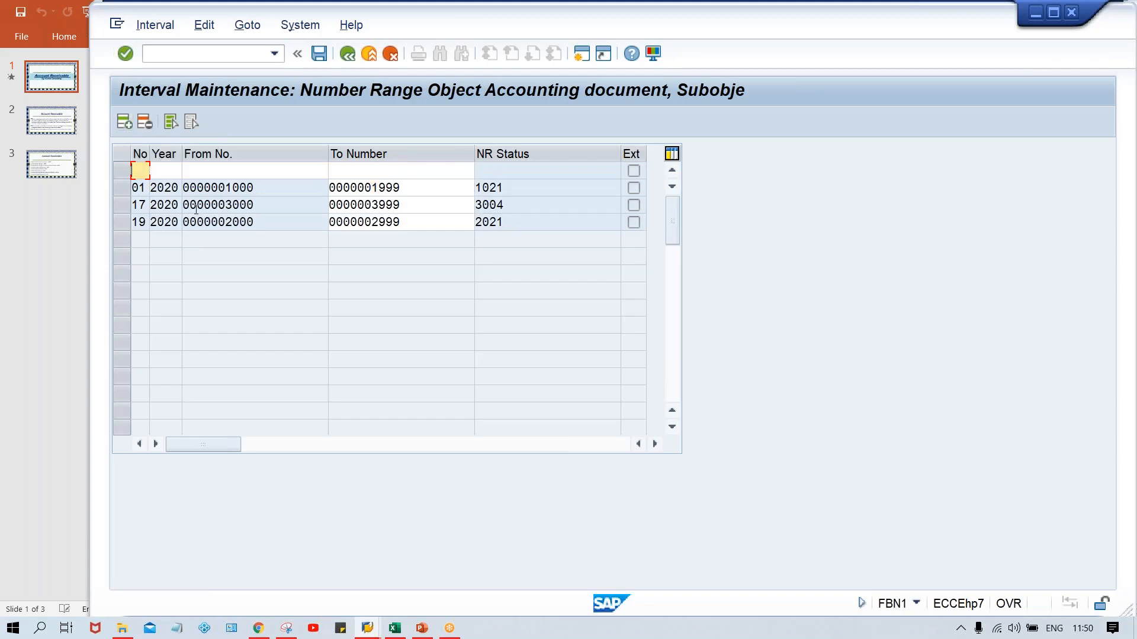
pyautogui.write('18')
pyautogui.press('Tab')
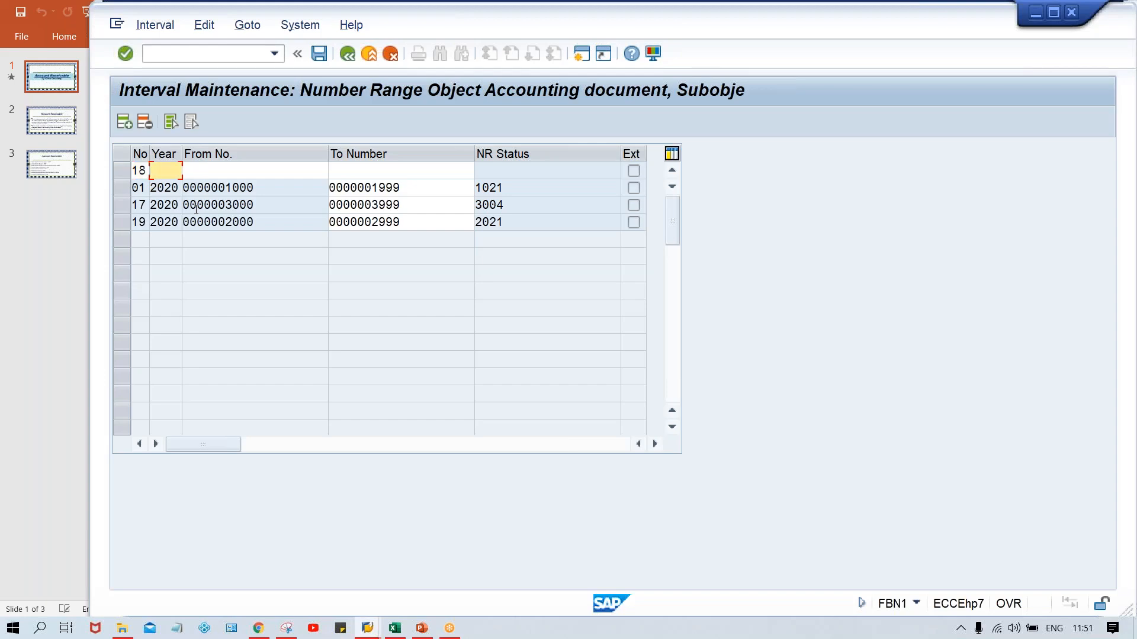
pyautogui.write('2020')
pyautogui.press('Tab')
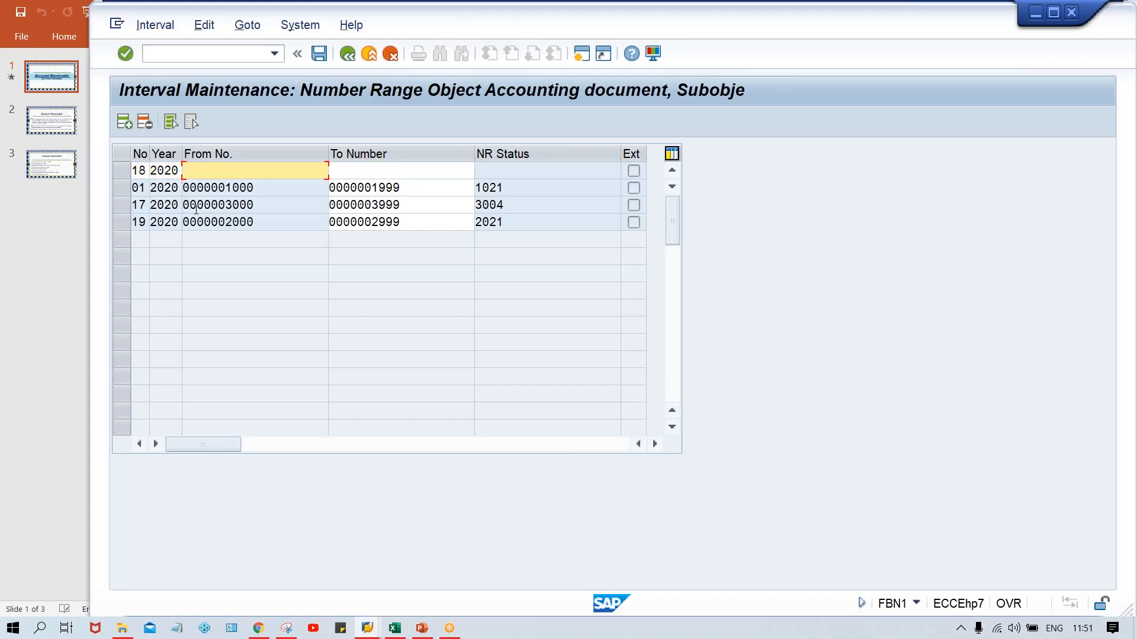
pyautogui.write('4')
pyautogui.press('Down')
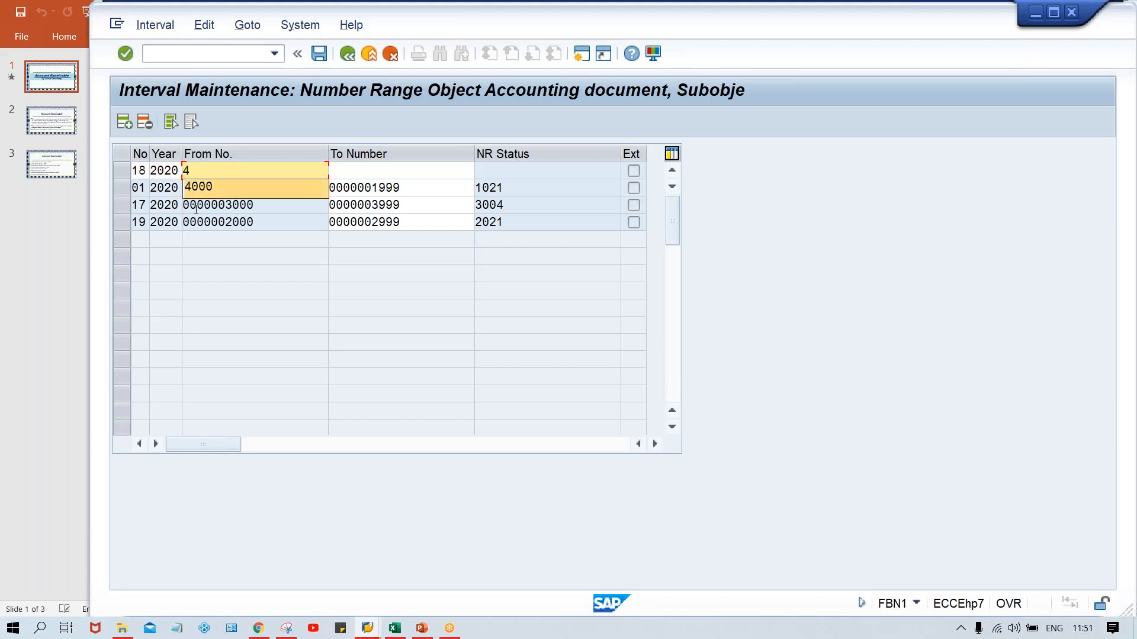
pyautogui.press('Tab')
pyautogui.write('4999')
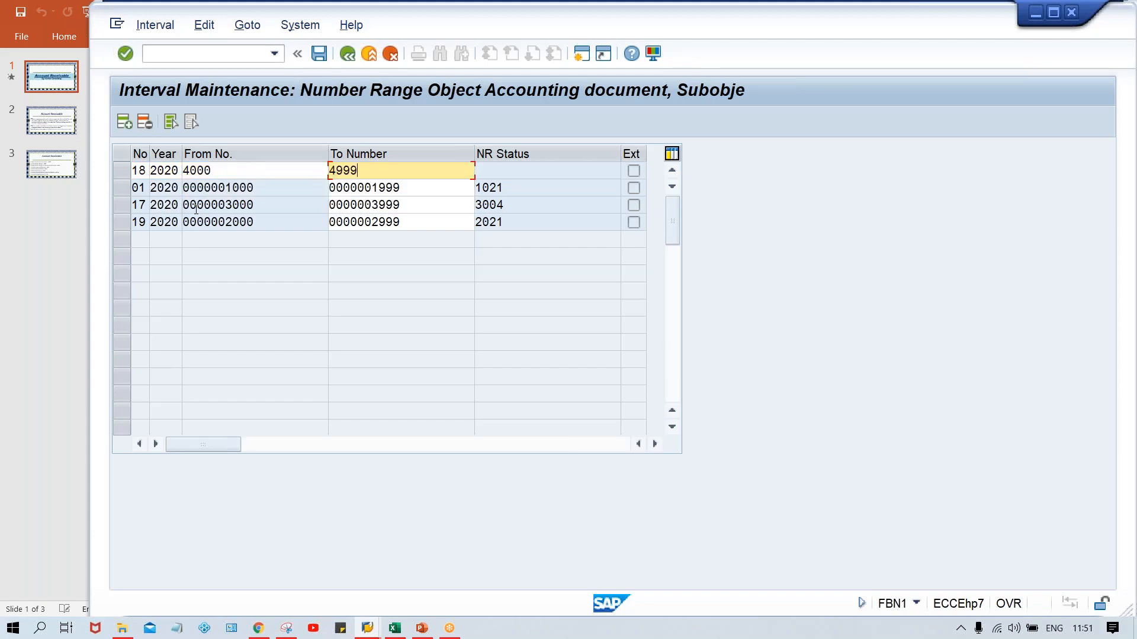
pyautogui.press('Return')
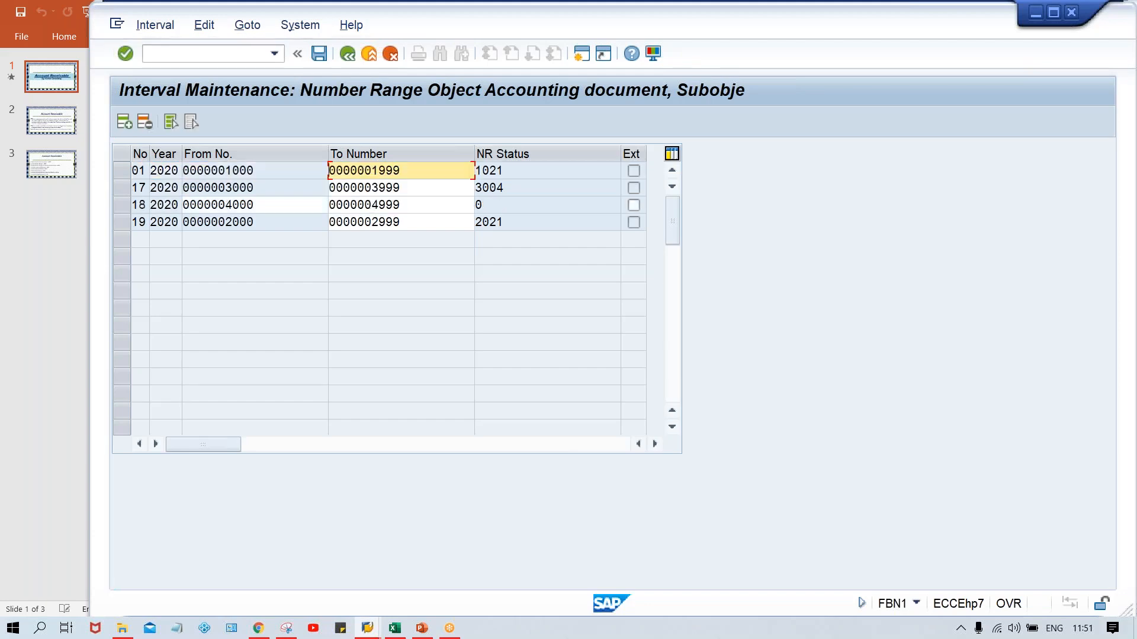
pyautogui.hotkey('ctrl', 's')
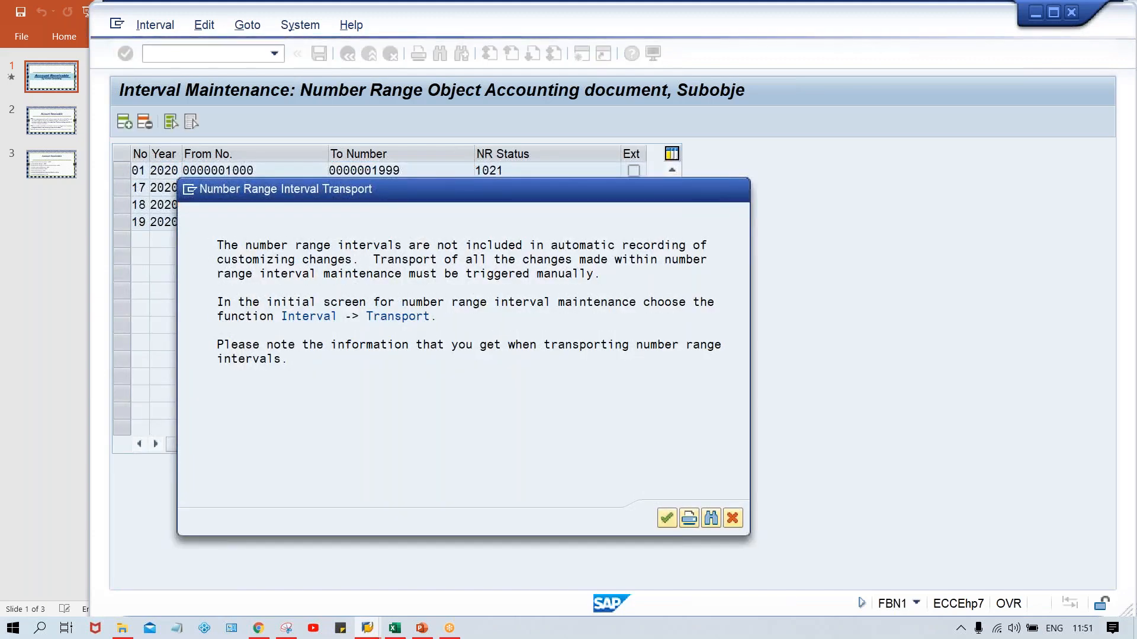
pyautogui.press('Return')
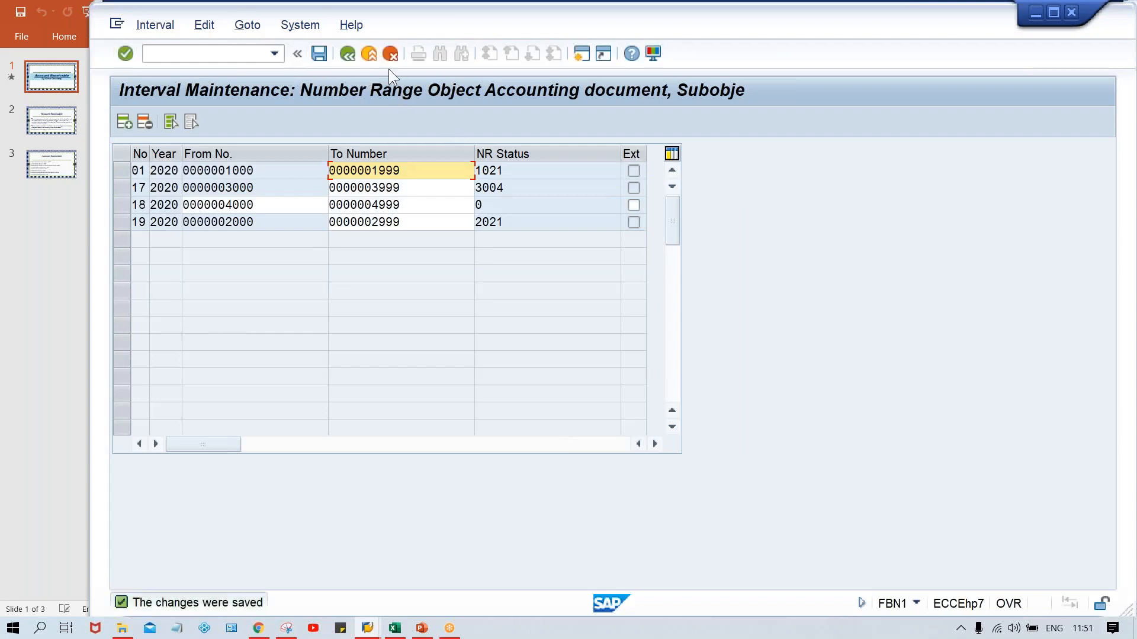
# Step: Check the new interval 18 row, leave number range maintenance and return to document type DR's details
pyautogui.click(502, 205)
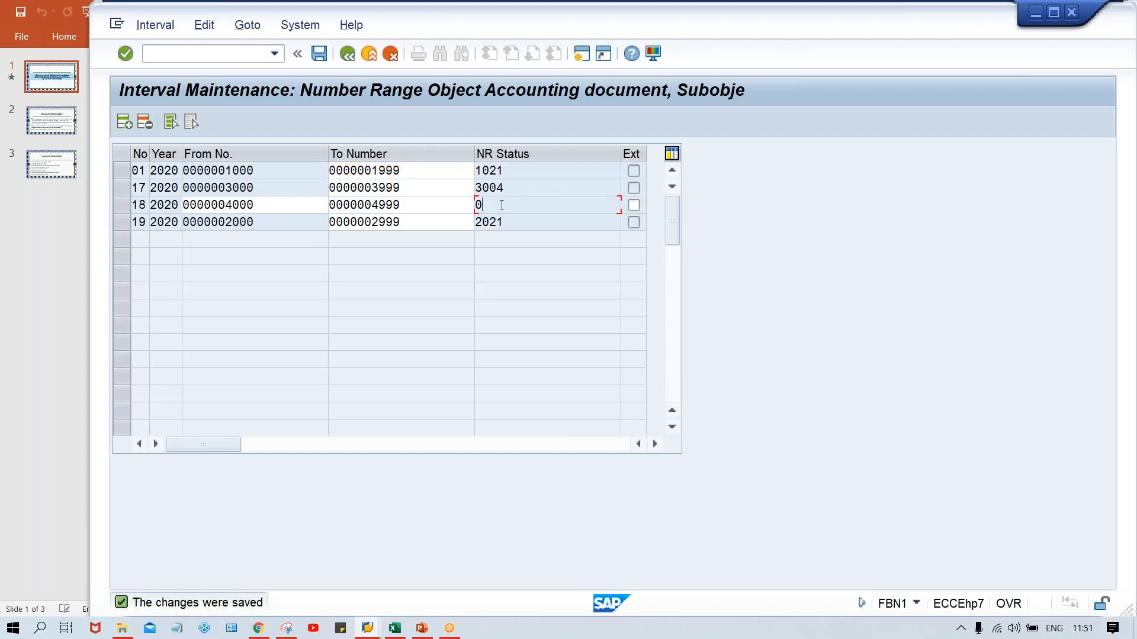
pyautogui.click(273, 209)
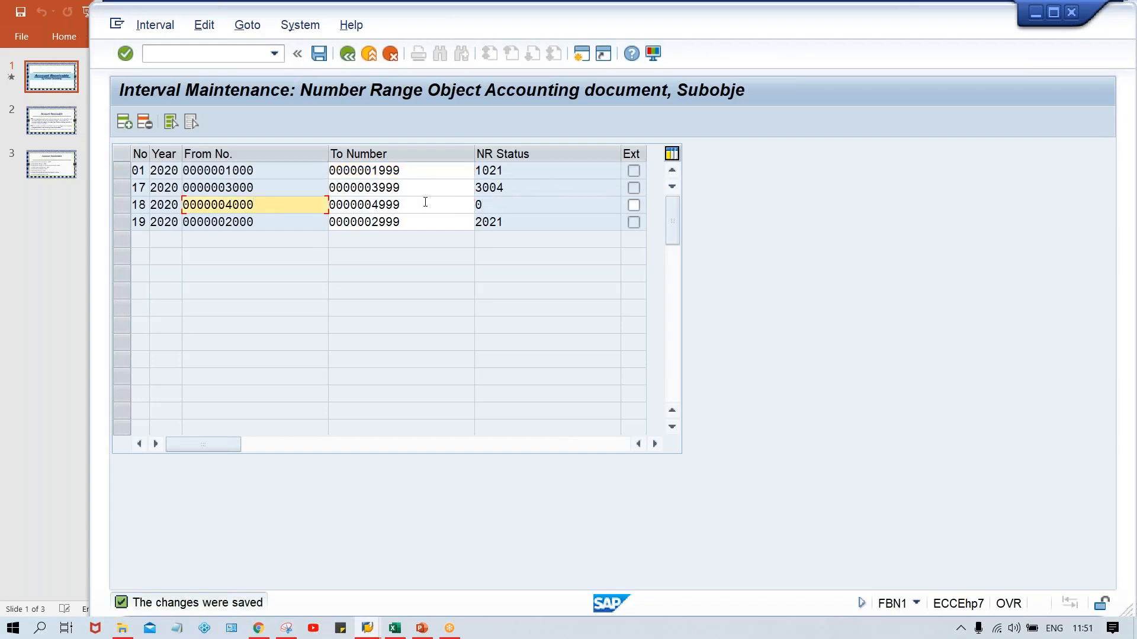
pyautogui.click(425, 202)
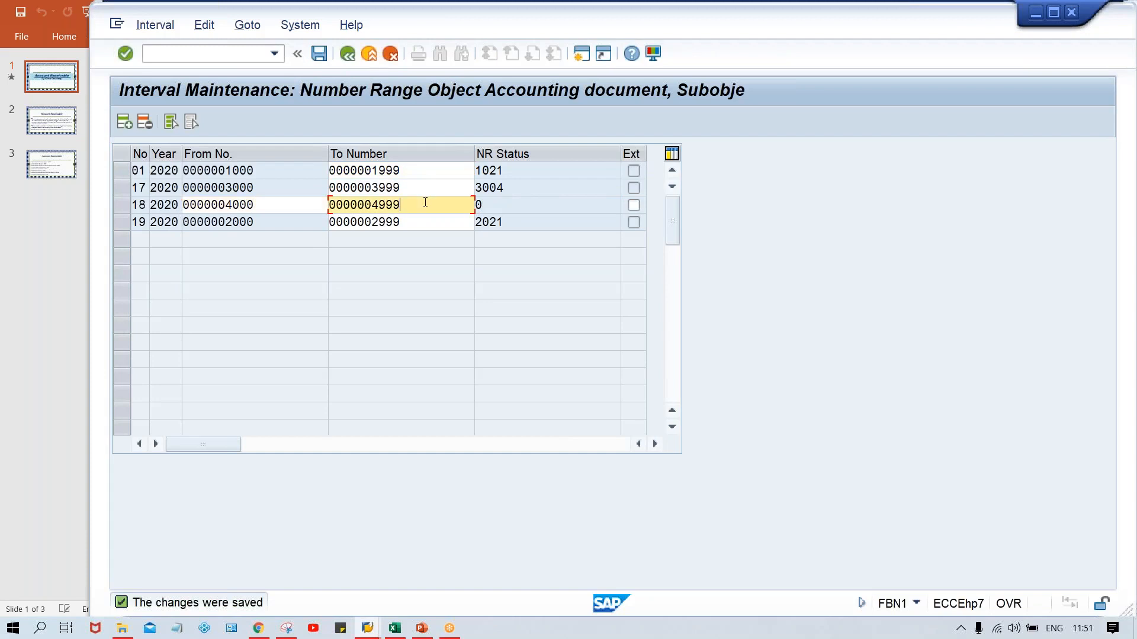
pyautogui.click(349, 59)
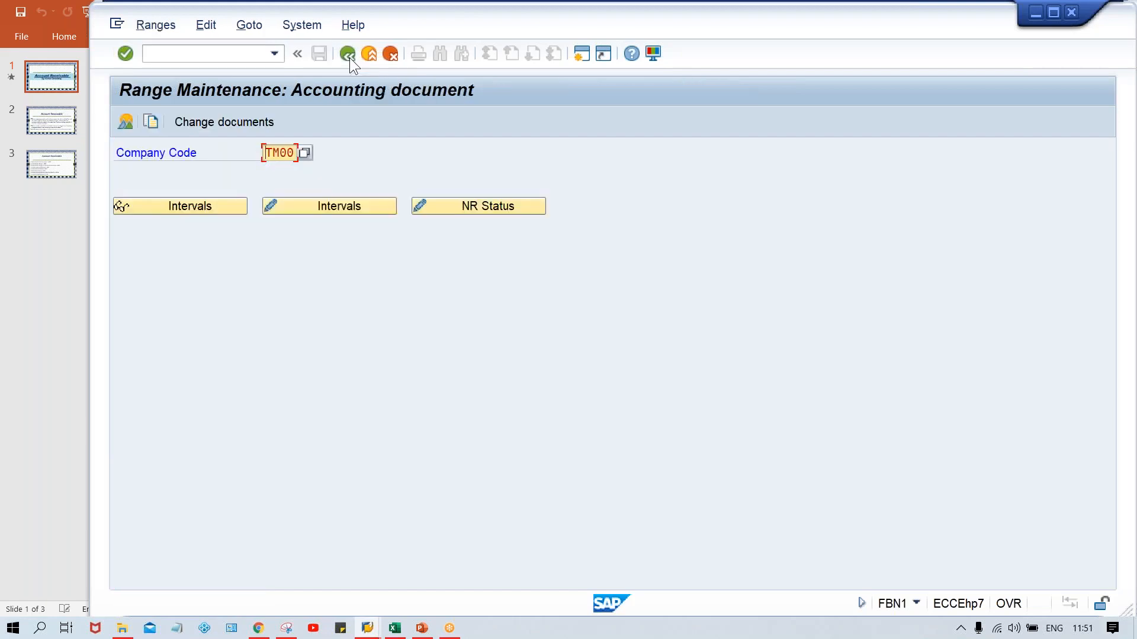
pyautogui.click(349, 58)
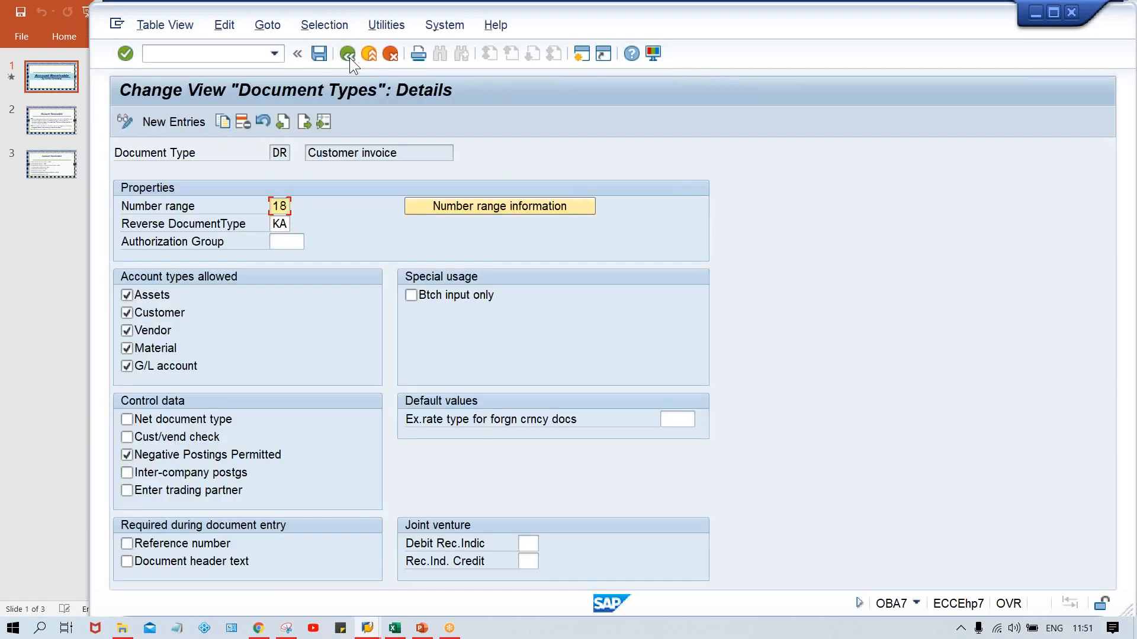
# Step: Set document type DG's number range to 18 and save it with the proposed customizing request
pyautogui.click(350, 58)
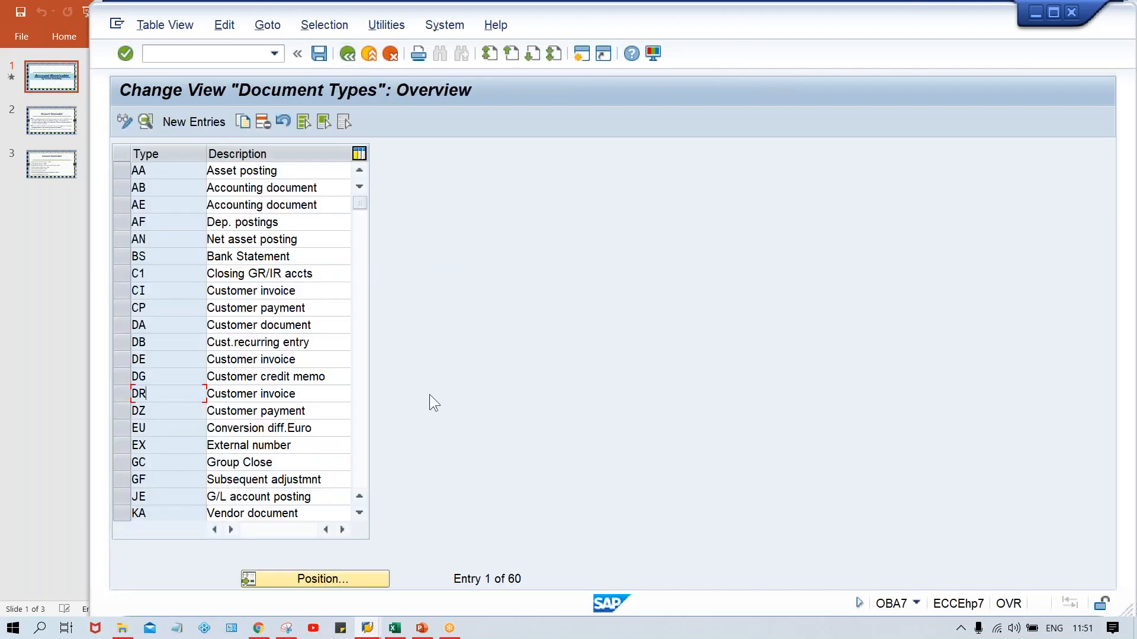
pyautogui.doubleClick(181, 378)
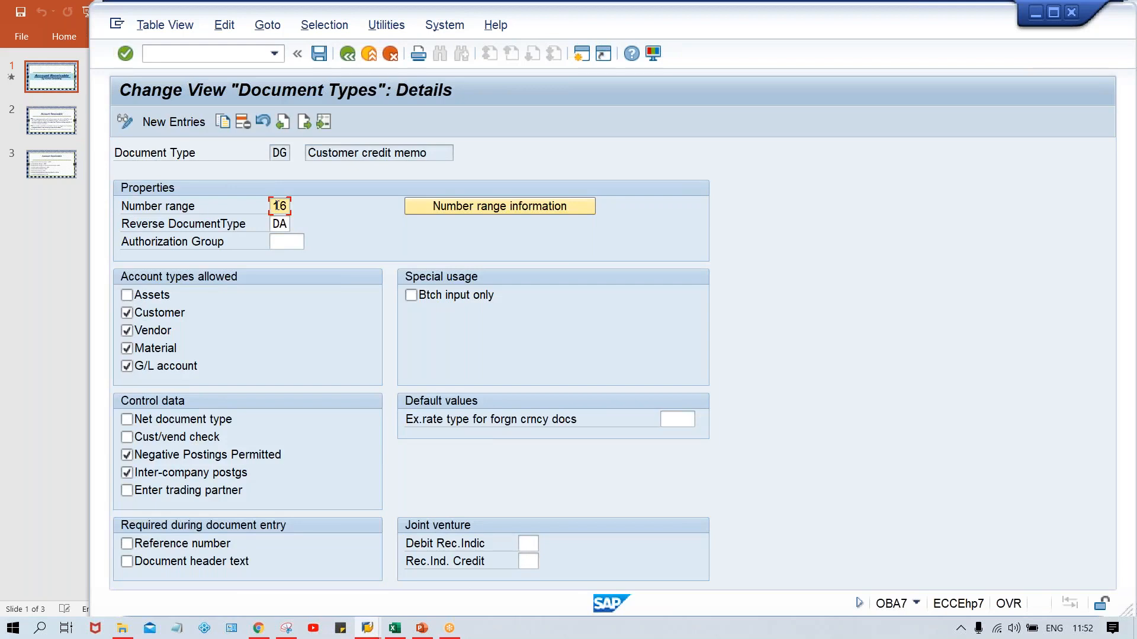
pyautogui.write('8')
pyautogui.hotkey('ctrl', 's')
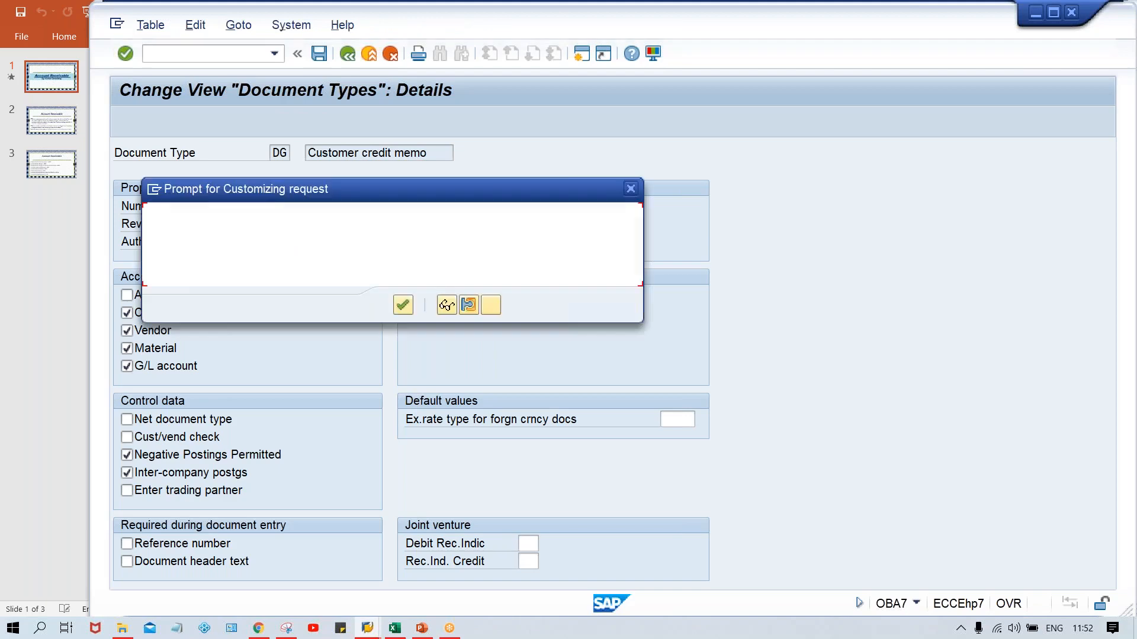
pyautogui.press('Return')
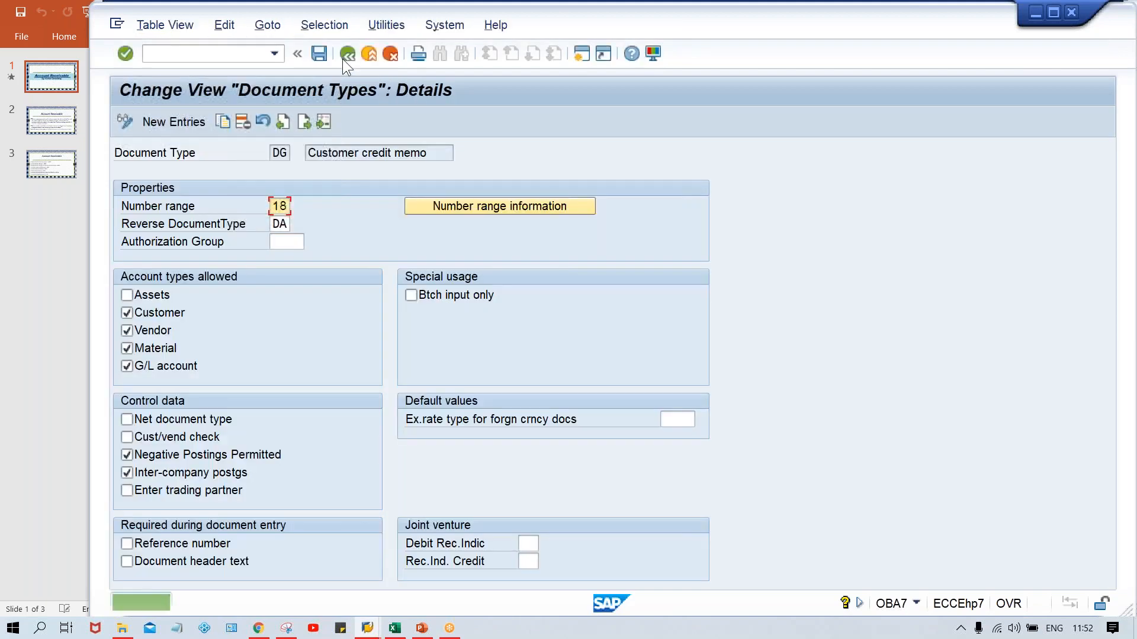
# Step: Open document type DZ, set its number range to 18 and save
pyautogui.click(342, 59)
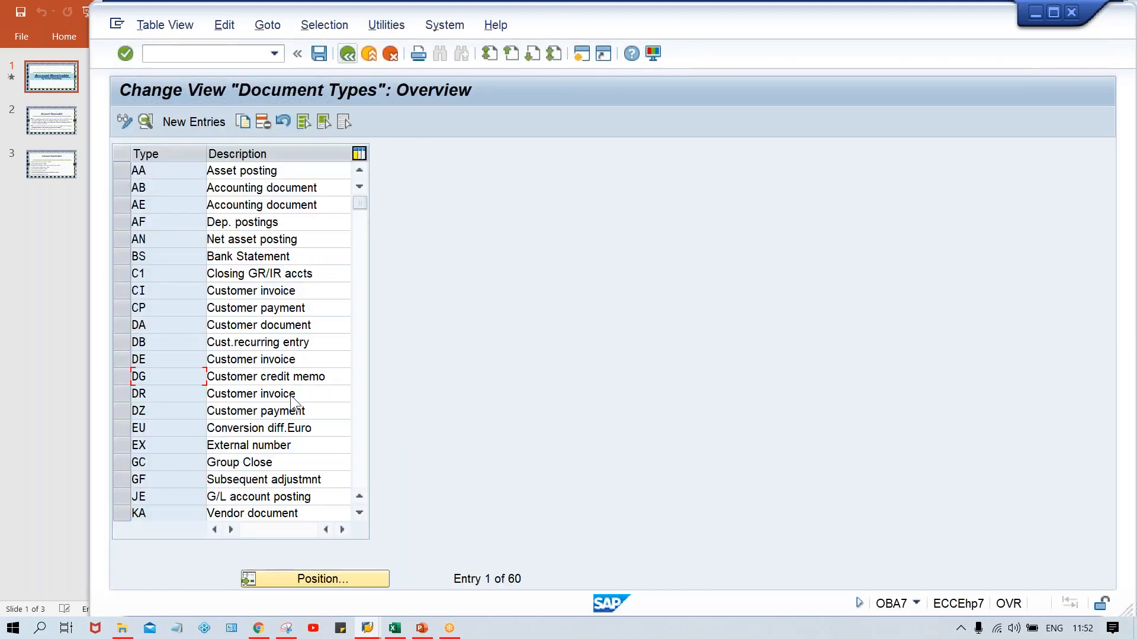
pyautogui.doubleClick(174, 410)
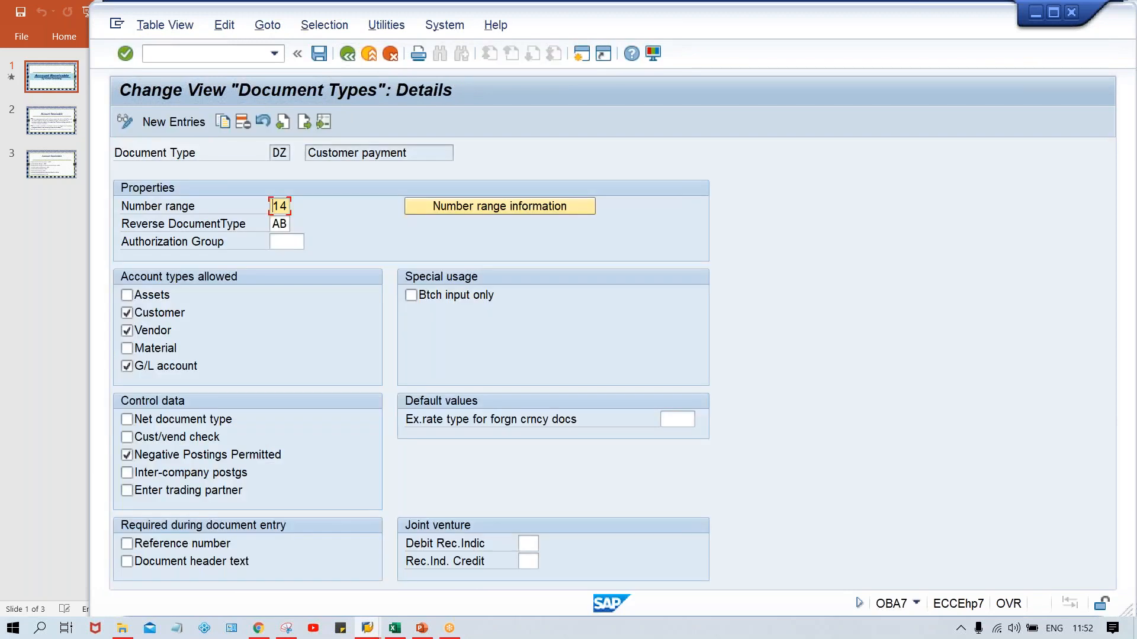
pyautogui.write('18')
pyautogui.hotkey('ctrl', 's')
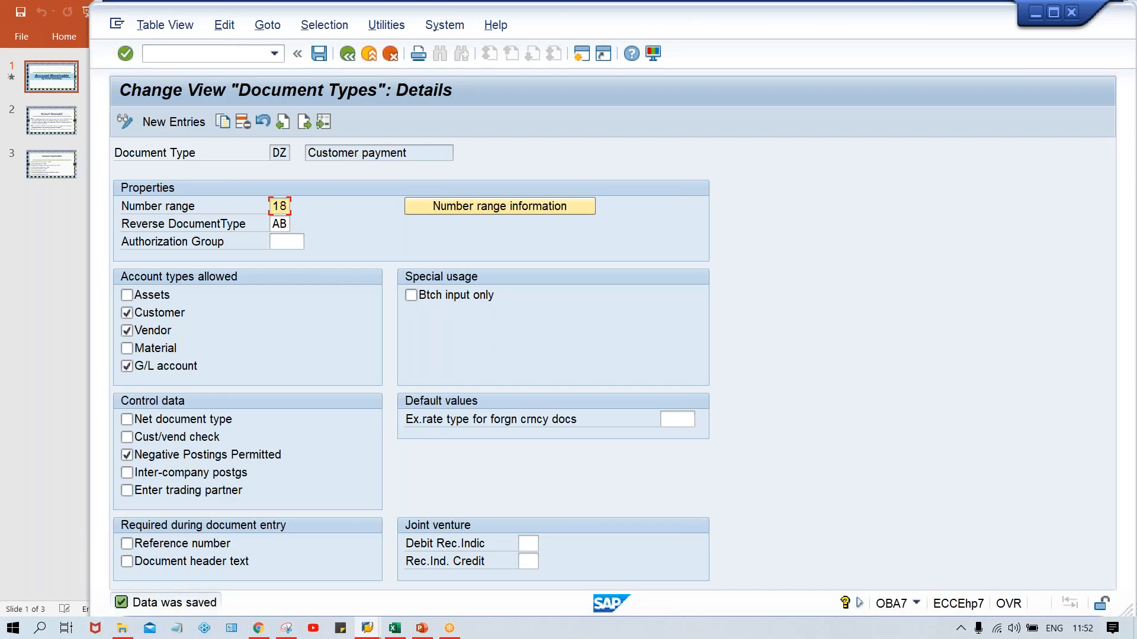
pyautogui.hotkey('ctrl', 's')
# Step: Return to the customer invoice entry session, accept the entered line item and post the invoice
pyautogui.click(365, 630)
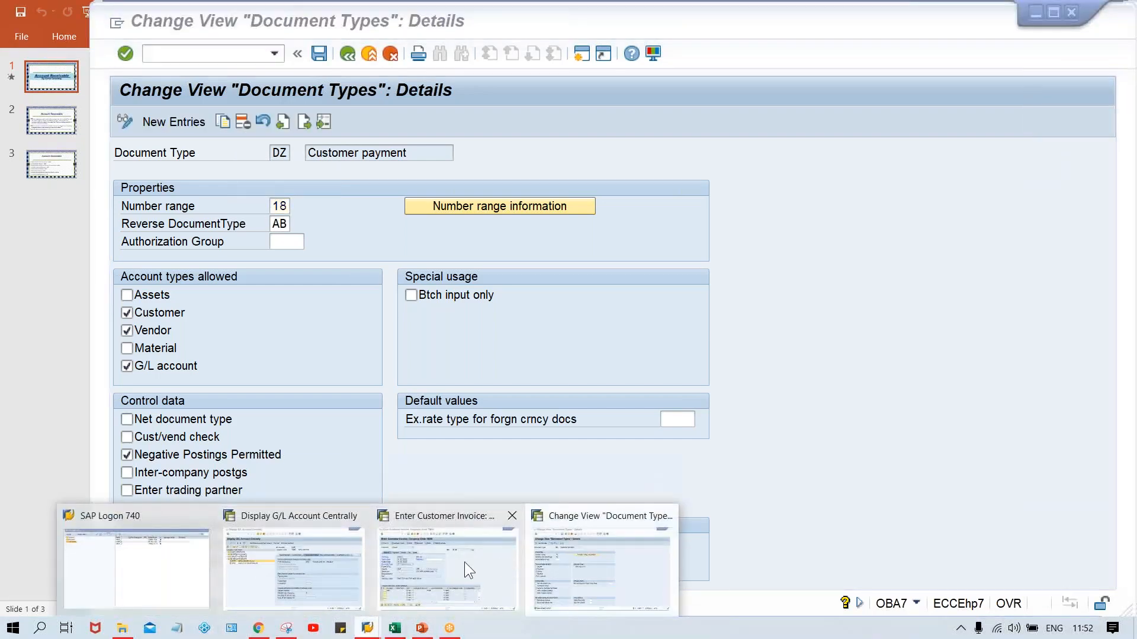
pyautogui.click(463, 561)
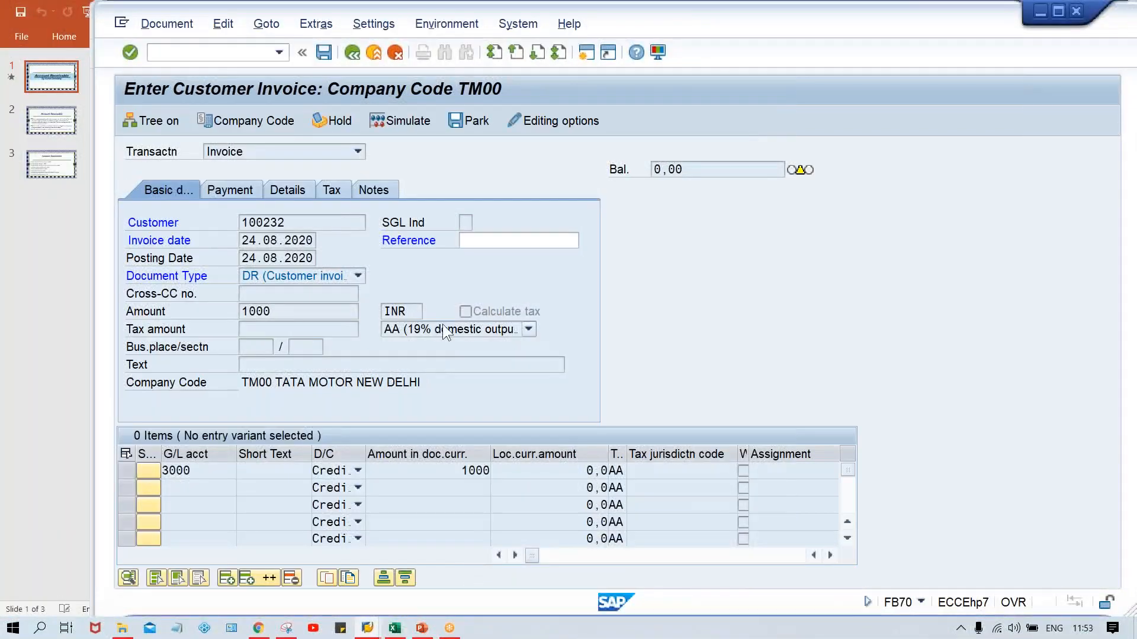
pyautogui.press('Return')
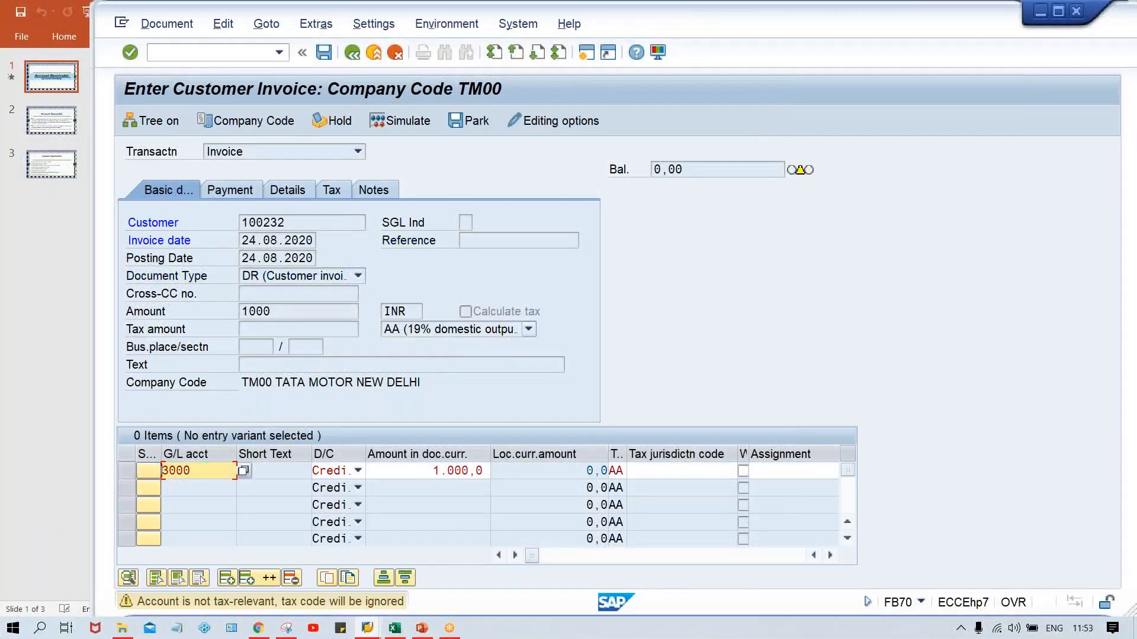
pyautogui.press('Return')
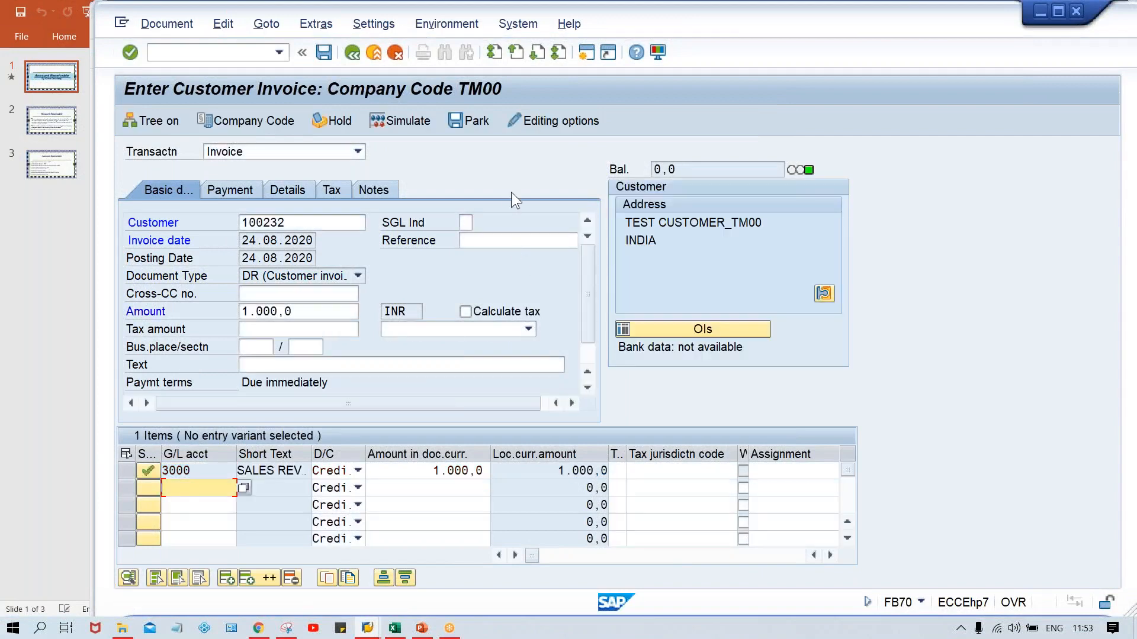
pyautogui.hotkey('ctrl', 's')
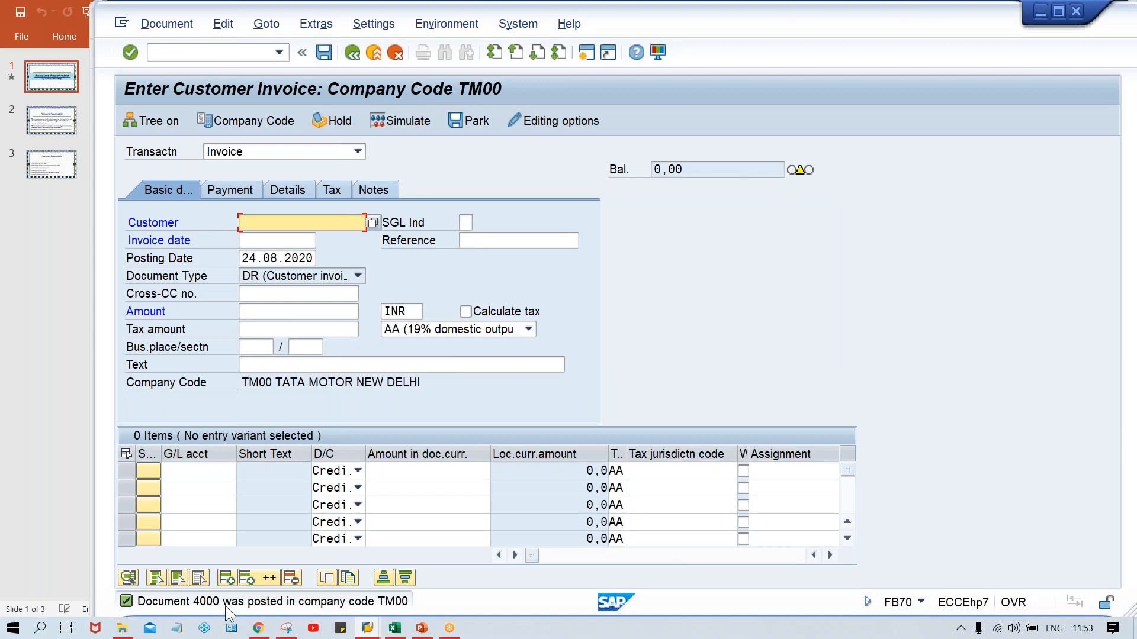
# Step: Switch to the document type session and check number range 18's status in the intervals of company code TM00
pyautogui.click(367, 628)
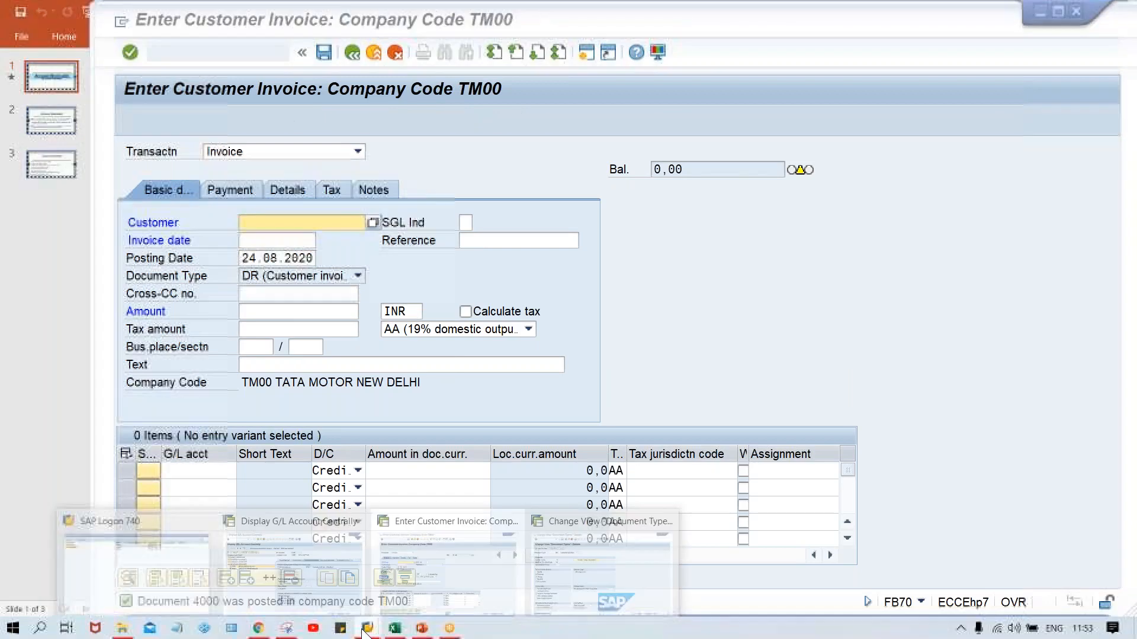
pyautogui.click(573, 560)
pyautogui.click(510, 200)
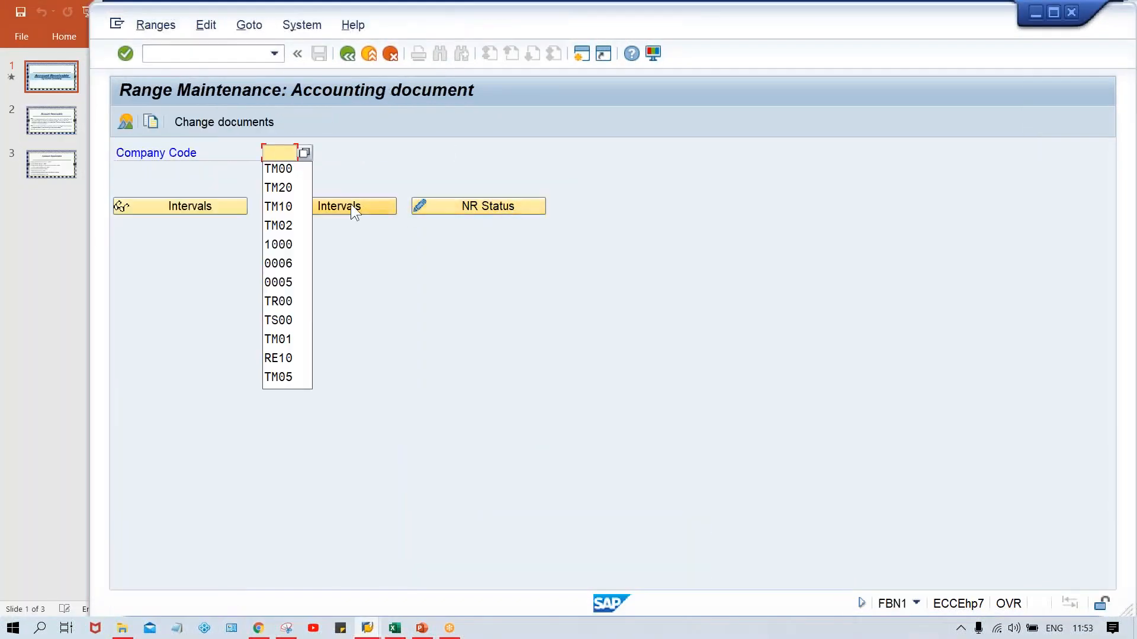
pyautogui.click(287, 161)
pyautogui.click(286, 170)
pyautogui.click(329, 206)
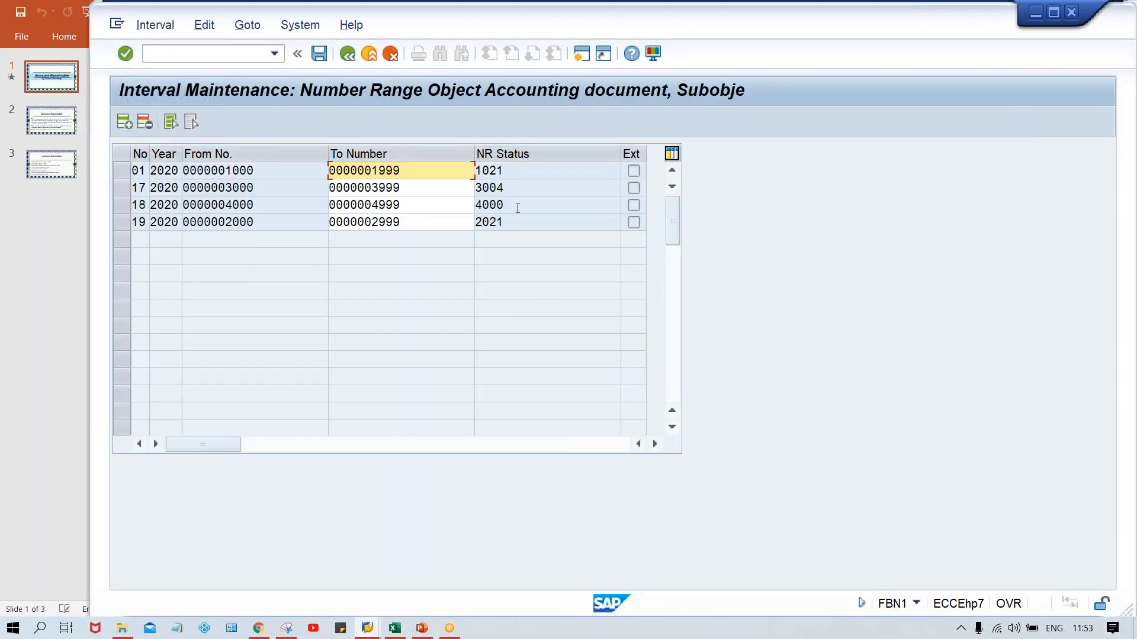
pyautogui.moveTo(517, 208); pyautogui.dragTo(459, 208)
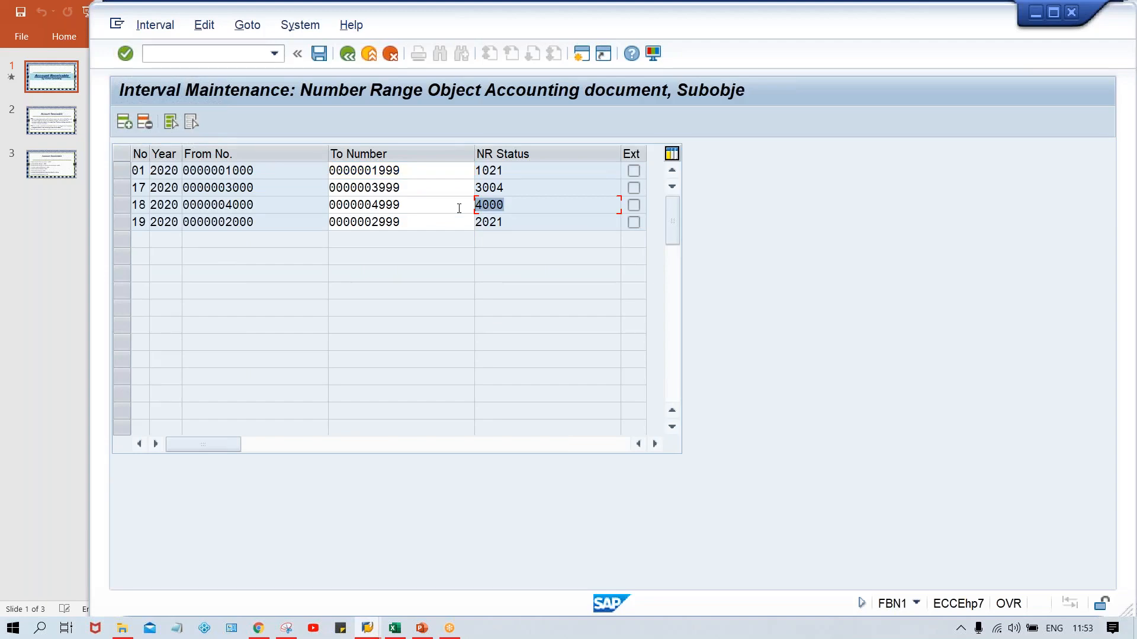
pyautogui.click(270, 207)
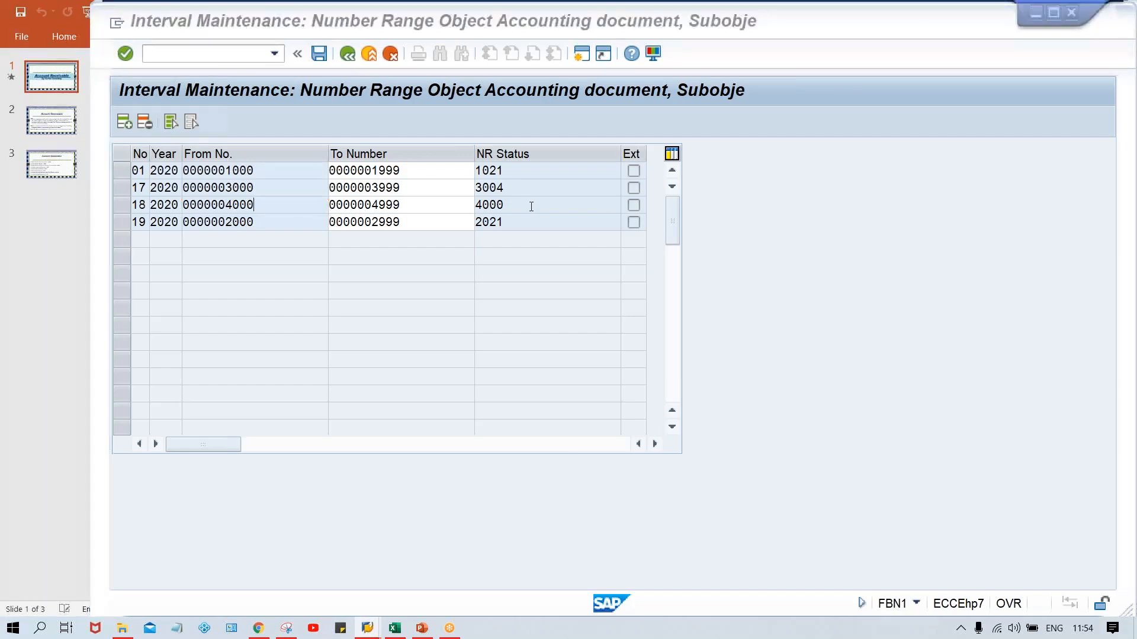
# Step: Switch to the Excel workbook and enter INV. in F6 with the amount 1000 in G6
pyautogui.hotkey('alt', 'Tab')
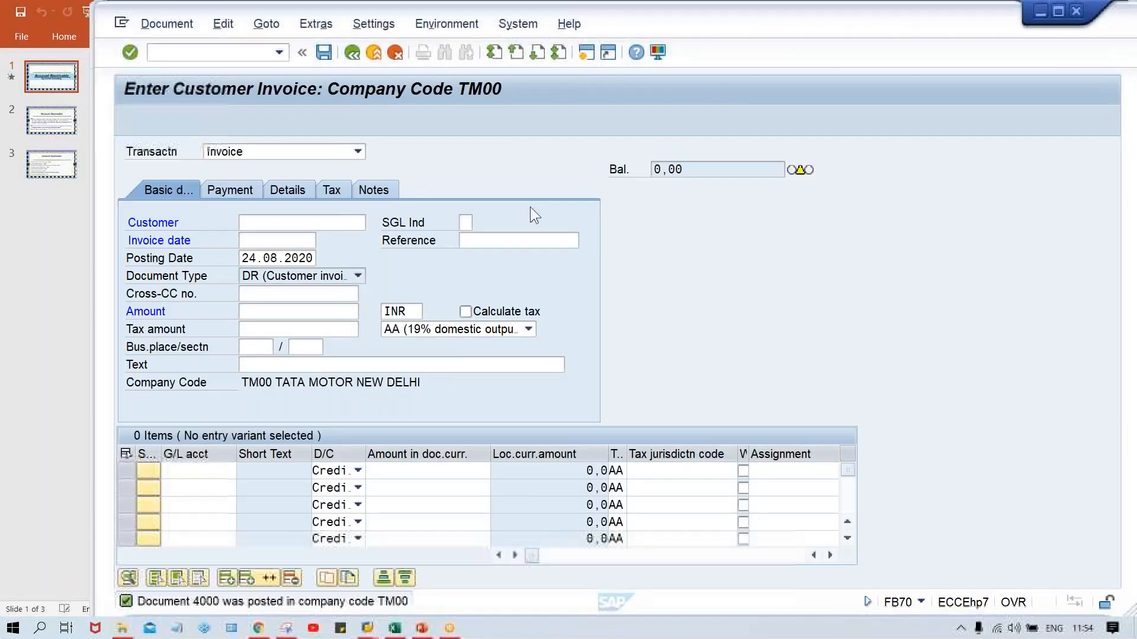
pyautogui.click(395, 629)
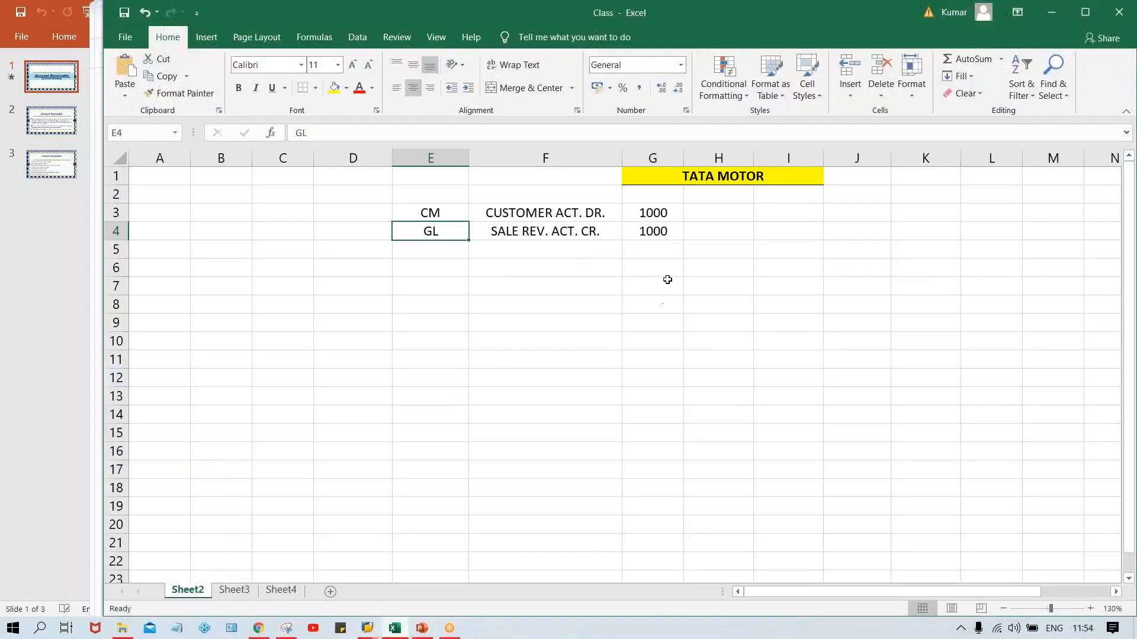
pyautogui.click(649, 272)
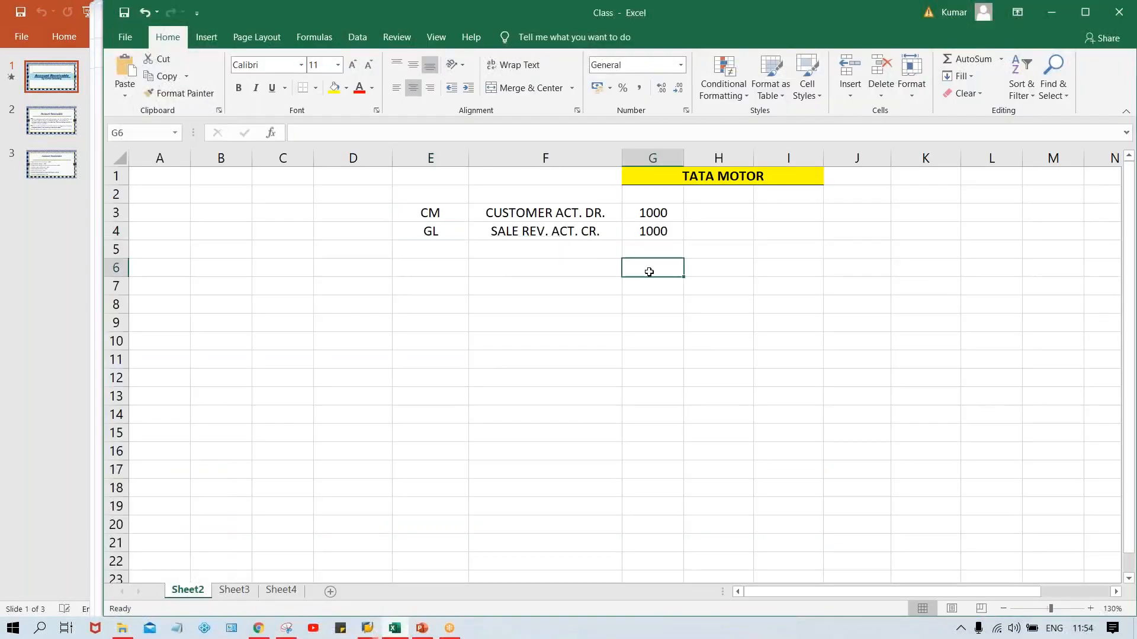
pyautogui.click(576, 272)
pyautogui.write('INV.')
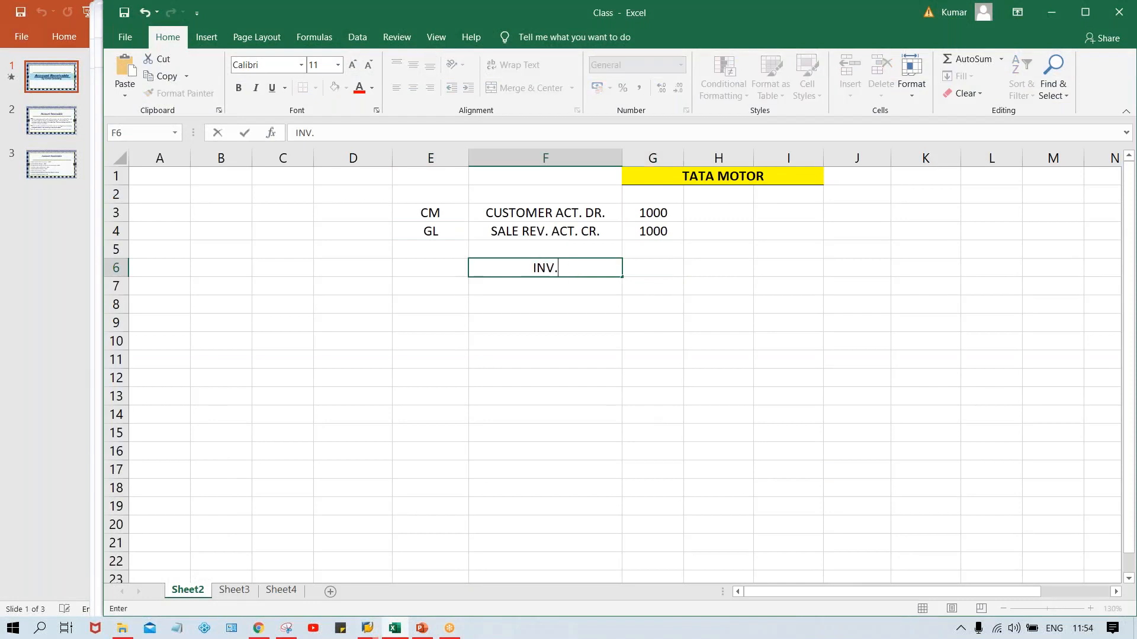
pyautogui.press('Tab')
pyautogui.write('1000')
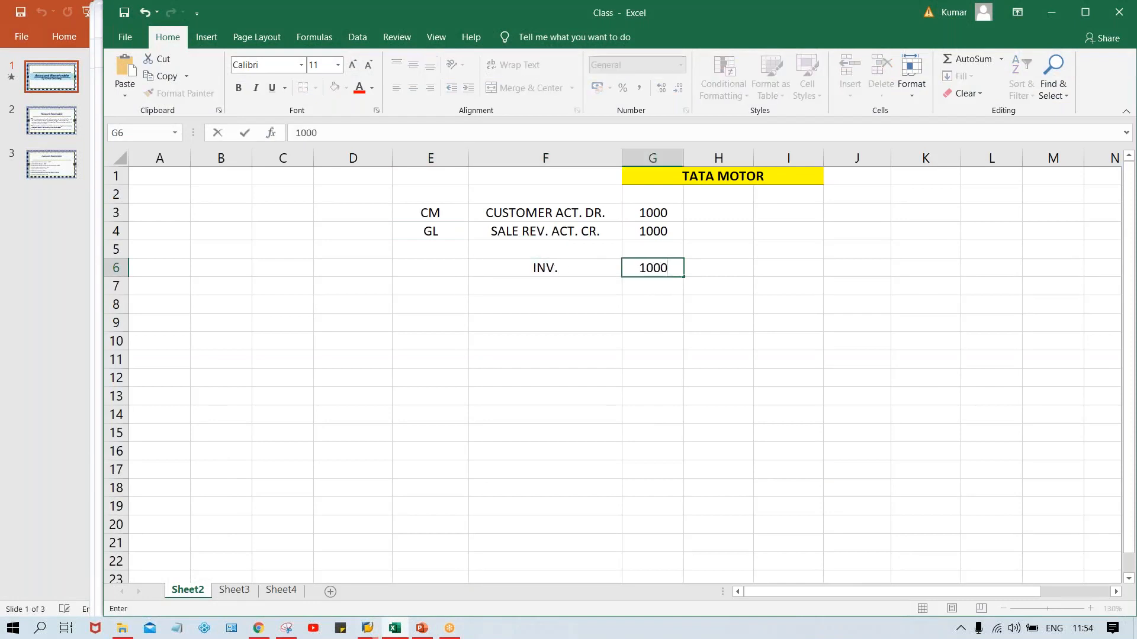
pyautogui.press('Return')
# Step: Enter CCM in F7 with the amount 400 in G7
pyautogui.write('CCM')
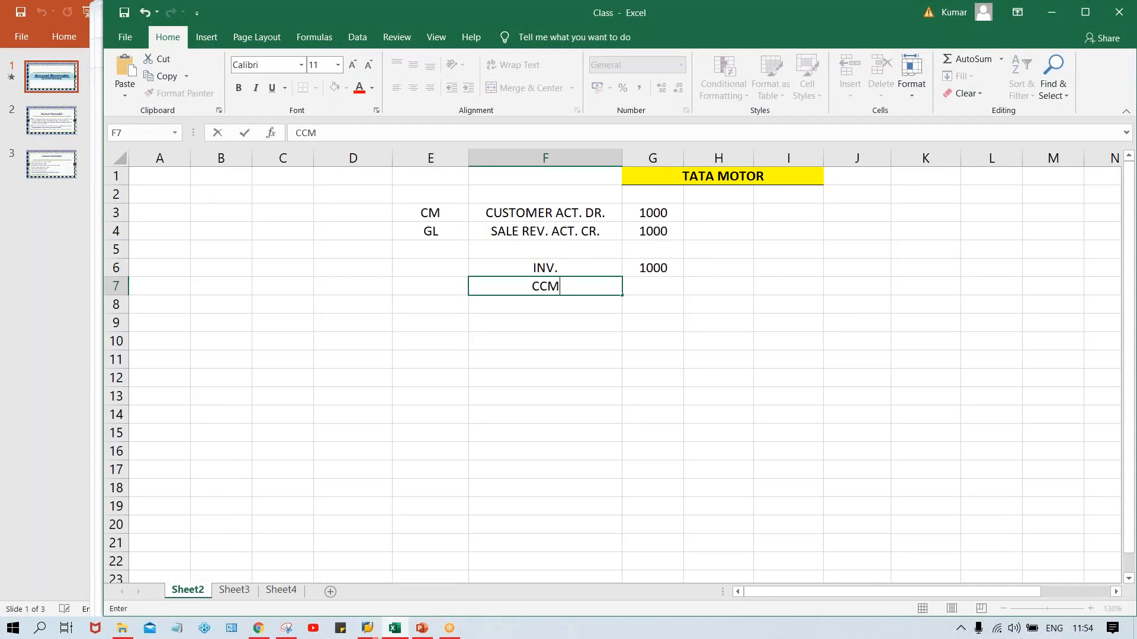
pyautogui.press('capslock')
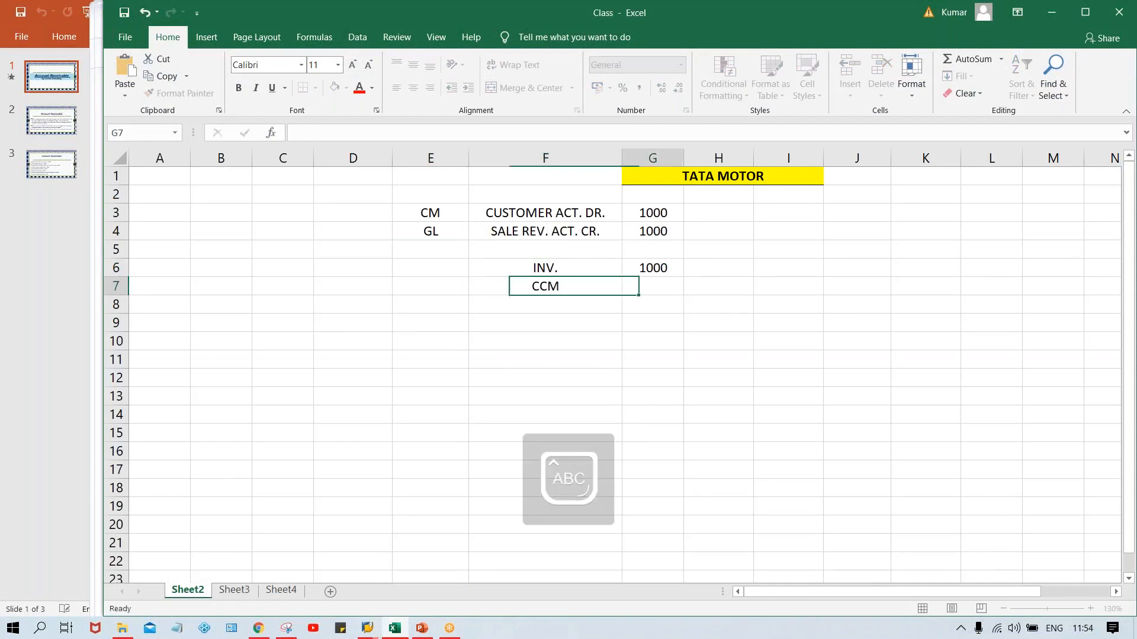
pyautogui.press('Tab')
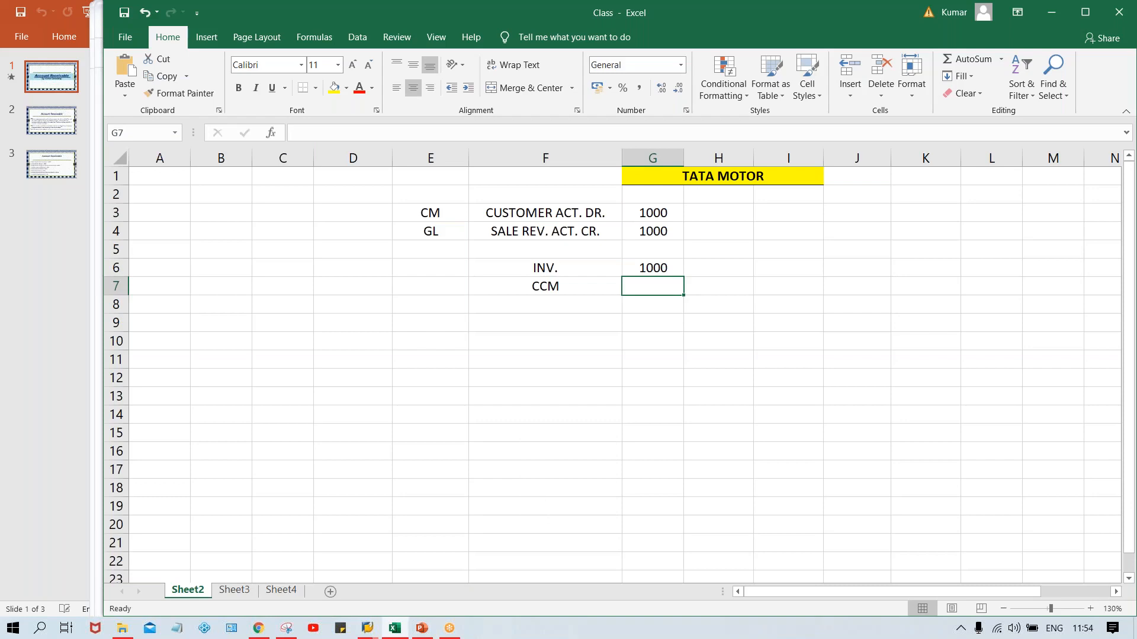
pyautogui.write('400')
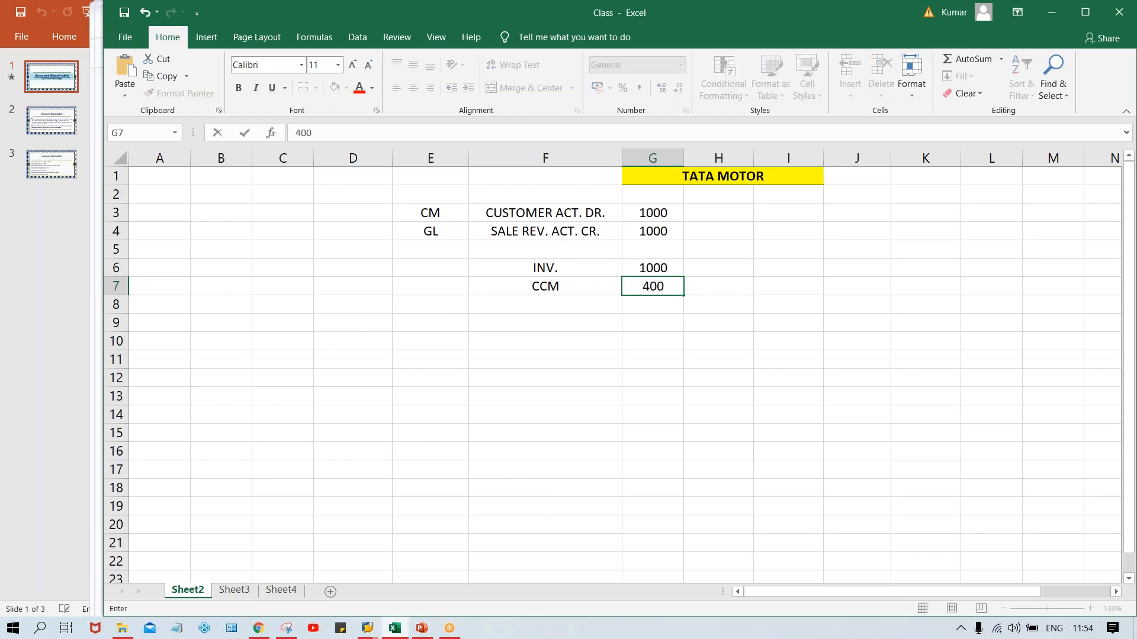
pyautogui.press('Return')
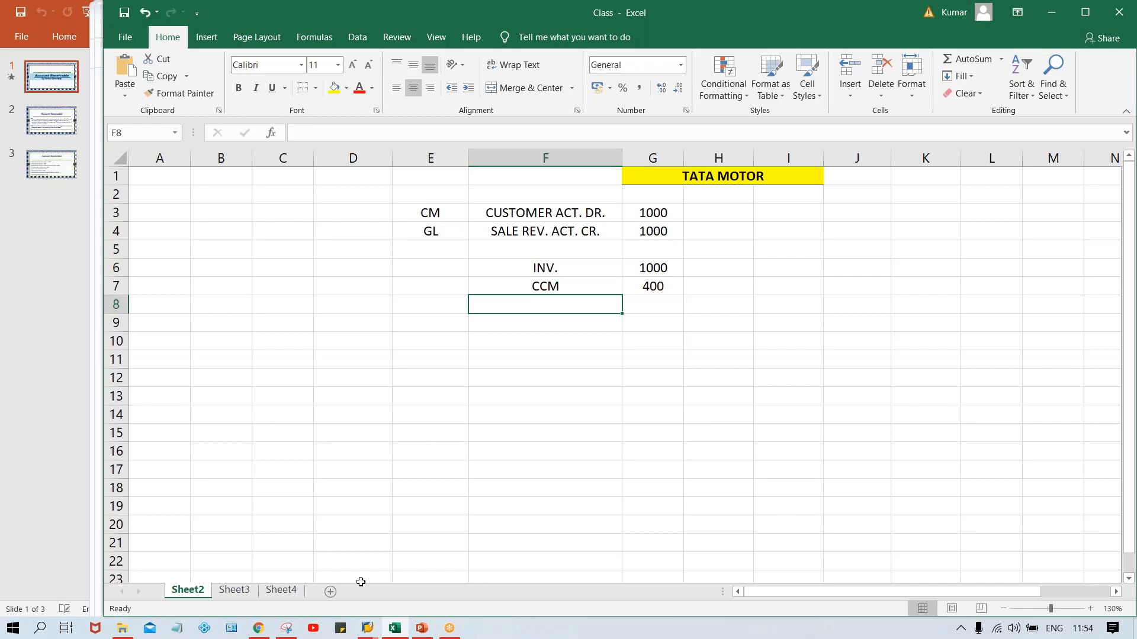
# Step: Switch back to the SAP customer invoice session and change the transaction type to Credit memo
pyautogui.moveTo(366, 632)
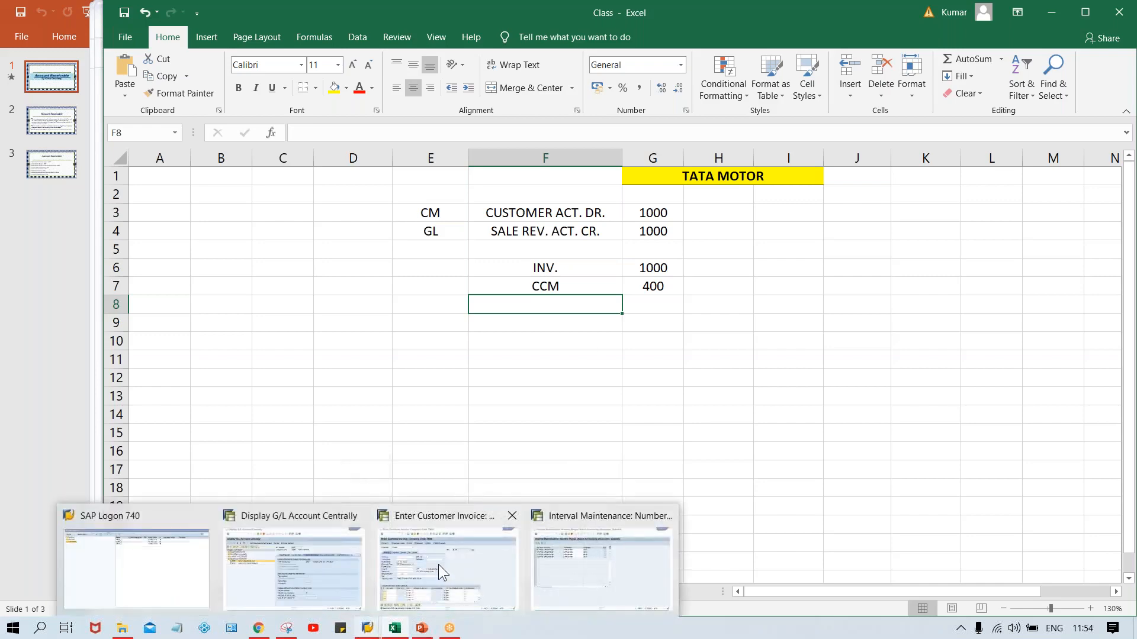
pyautogui.click(438, 564)
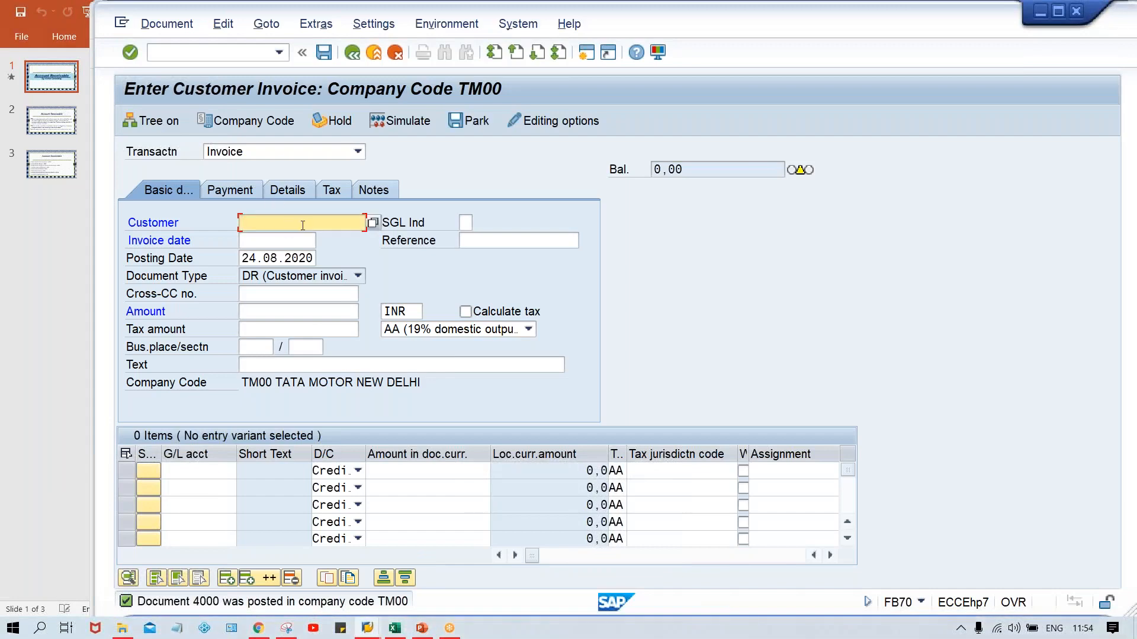
pyautogui.click(276, 157)
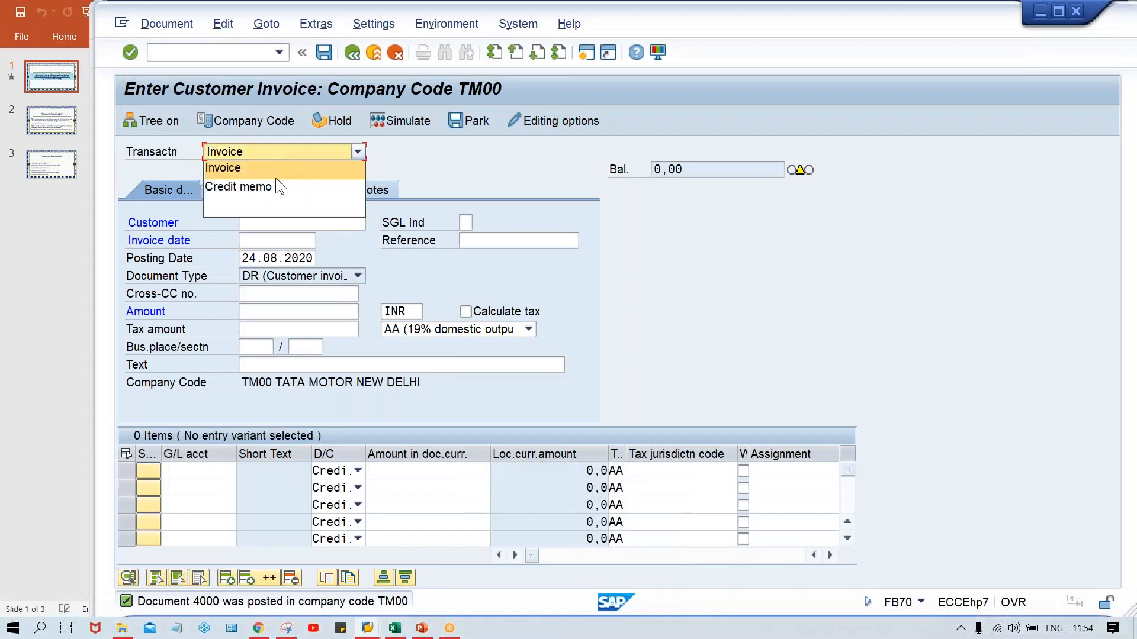
pyautogui.click(276, 179)
pyautogui.click(275, 159)
pyautogui.click(272, 186)
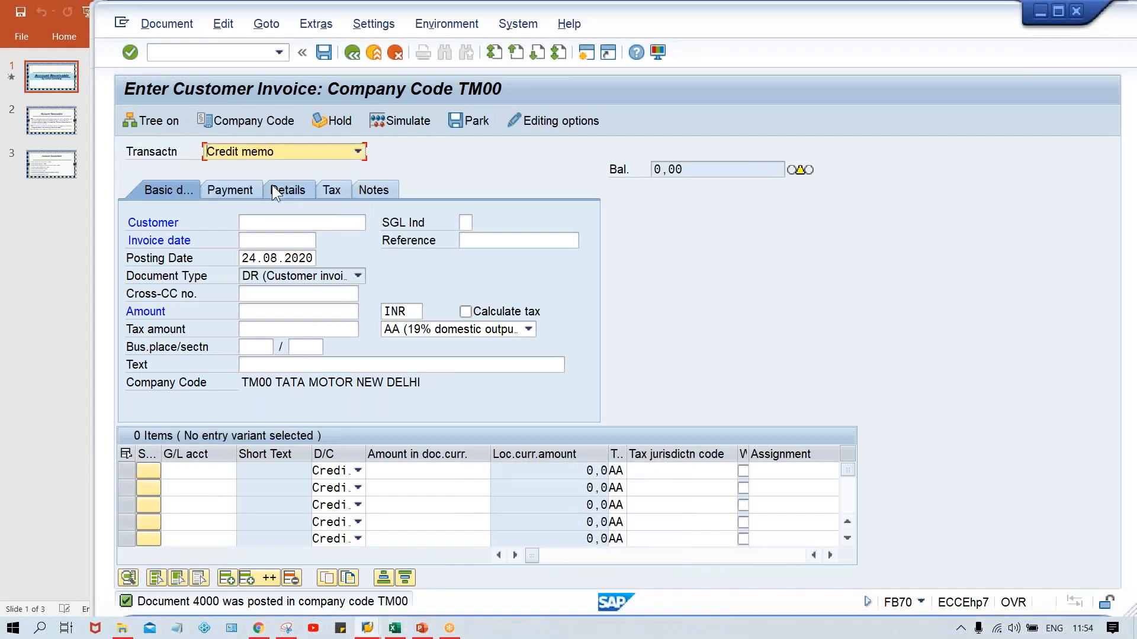
# Step: Start customer credit memo entry with transaction code /NFB75
pyautogui.click(204, 54)
pyautogui.write('/')
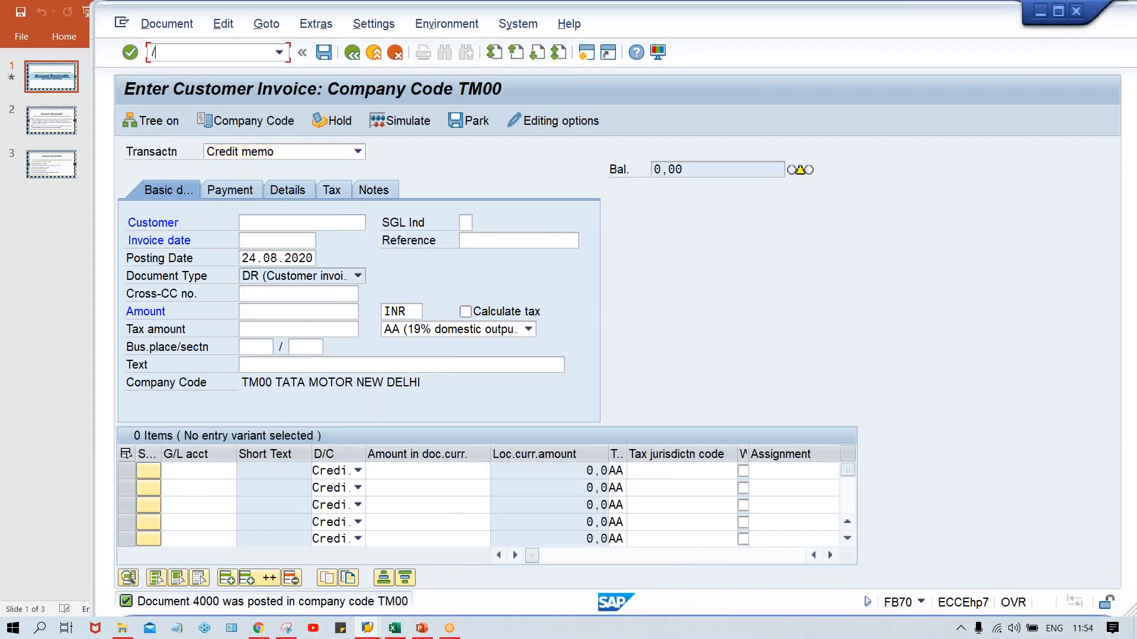
pyautogui.write('NFB70')
pyautogui.press('BackSpace')
pyautogui.write('5')
pyautogui.press('Return')
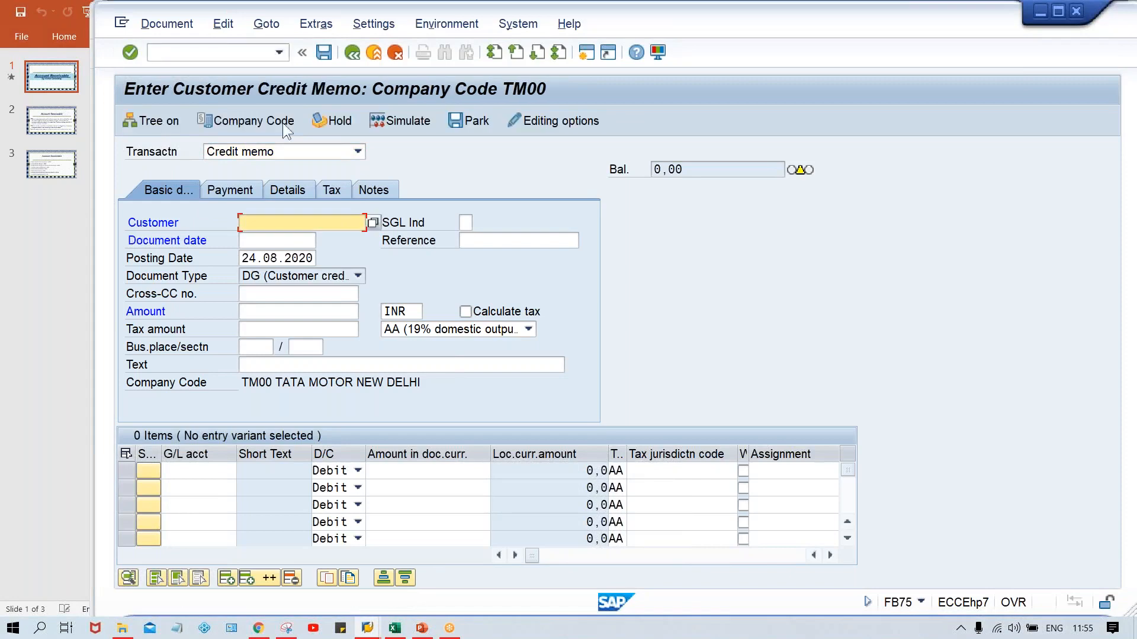
# Step: Enter the customer number and the document date 24.08.2020 in the credit memo header
pyautogui.press('Down')
pyautogui.press('Return')
pyautogui.press('Tab')
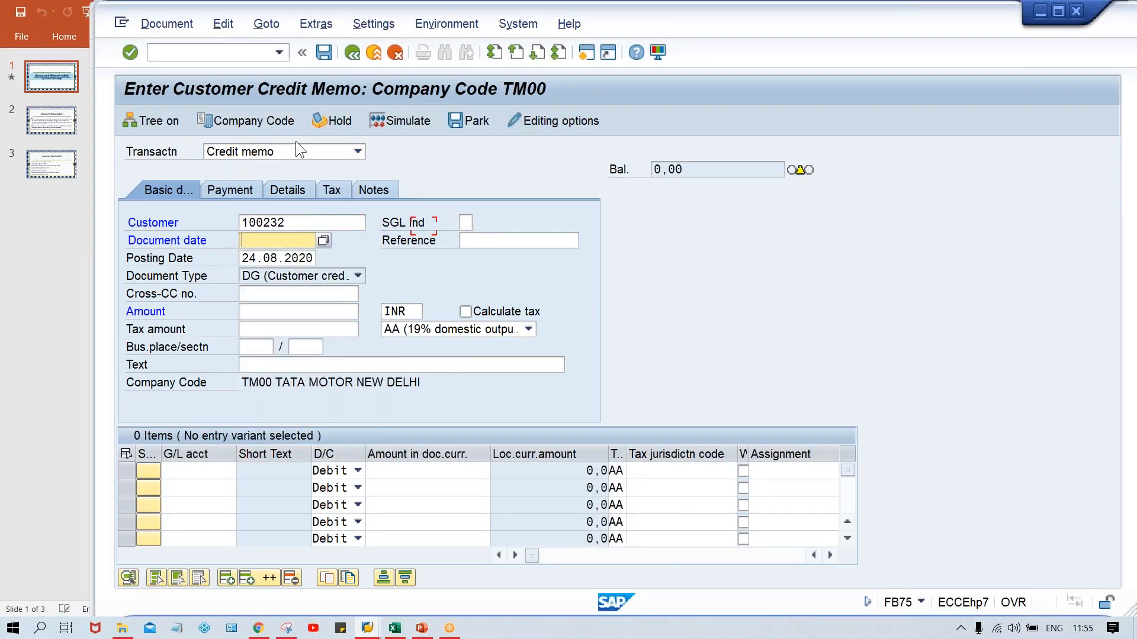
pyautogui.press('Down')
pyautogui.press('Return')
# Step: Set the credit memo's header amount to 400
pyautogui.press('Tab')
pyautogui.press('Tab')
pyautogui.press('Tab')
pyautogui.press('Tab')
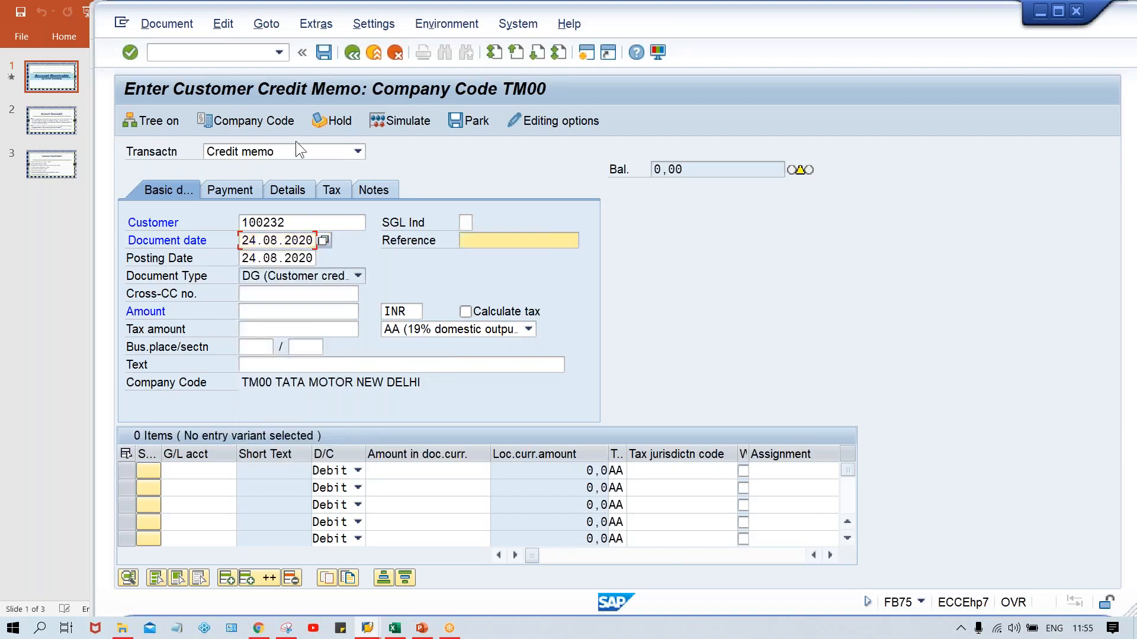
pyautogui.press('Tab')
pyautogui.write('4000')
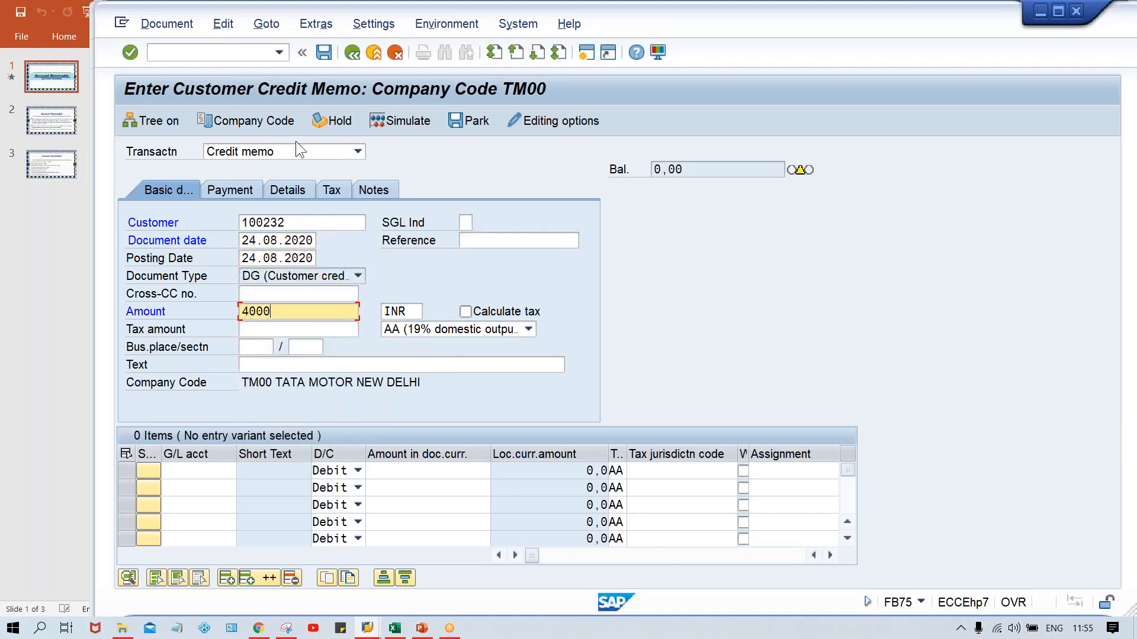
pyautogui.press('BackSpace')
pyautogui.press('Return')
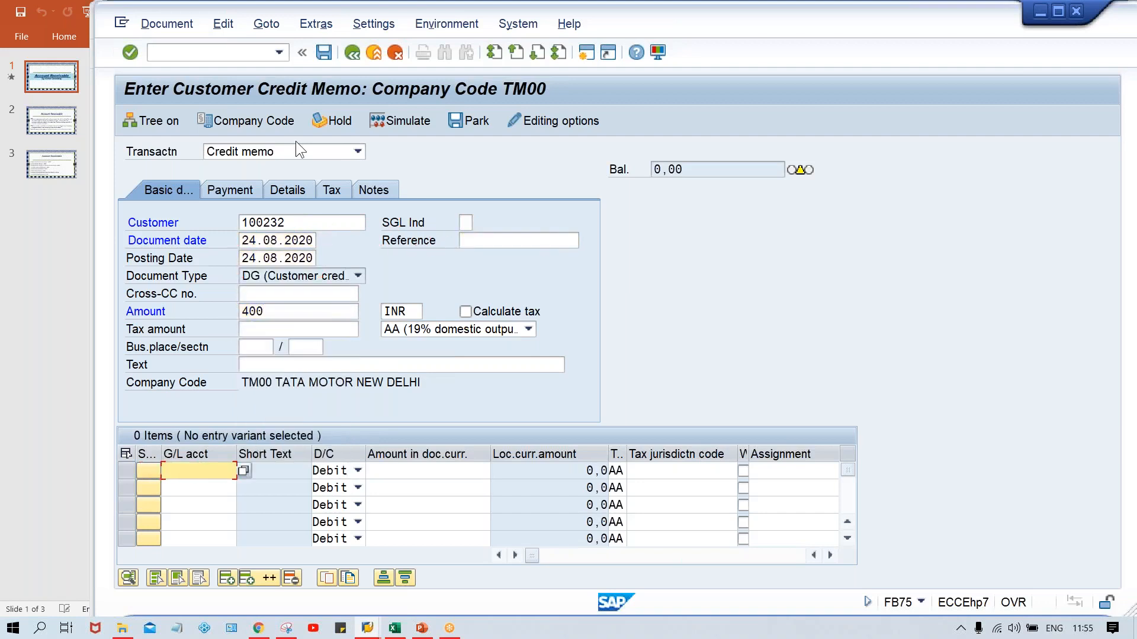
# Step: Enter the sales revenue G/L account in the credit memo's first line item
pyautogui.press('Down')
pyautogui.press('Return')
pyautogui.press('Tab')
pyautogui.press('Tab')
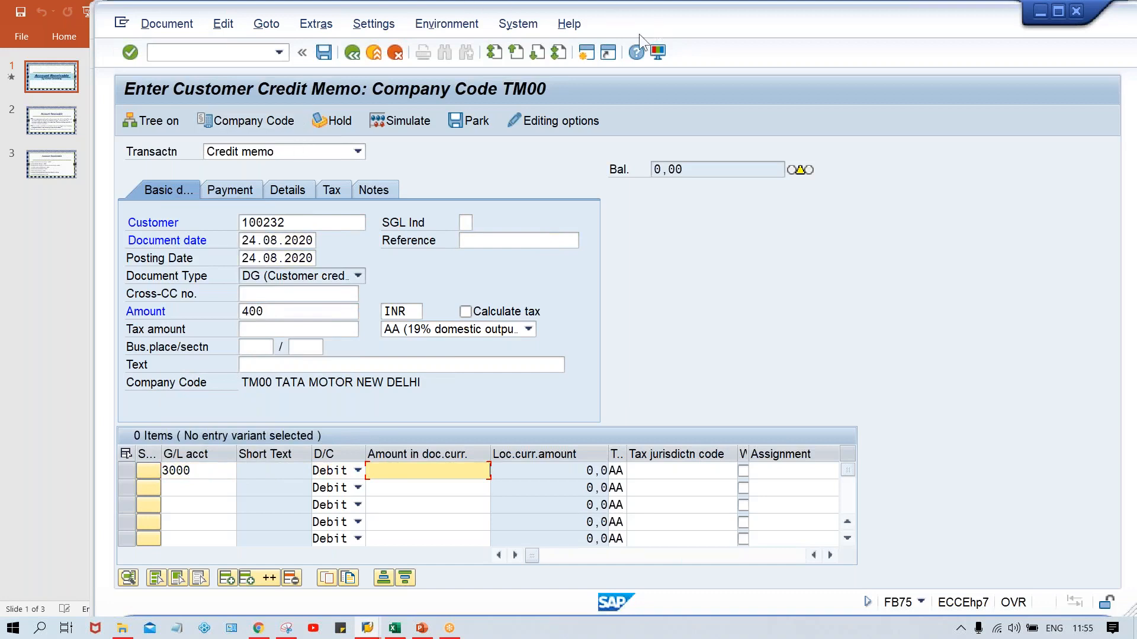
# Step: Open an additional SAP session and start the customer line item display with transaction code FBL5N
pyautogui.click(586, 53)
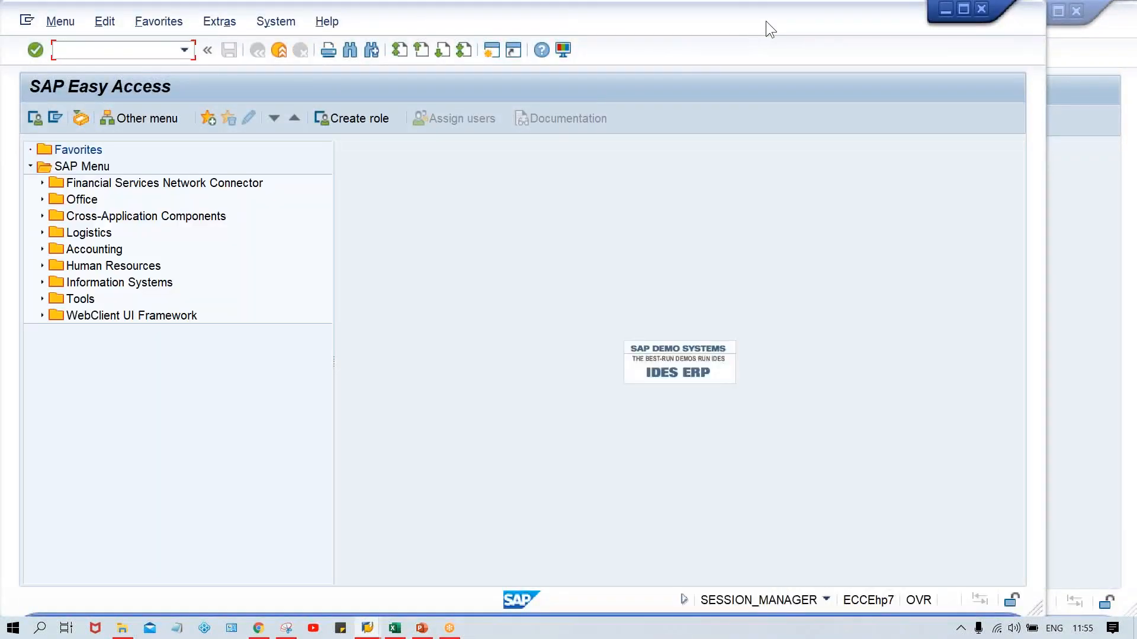
pyautogui.moveTo(766, 23); pyautogui.dragTo(848, 24)
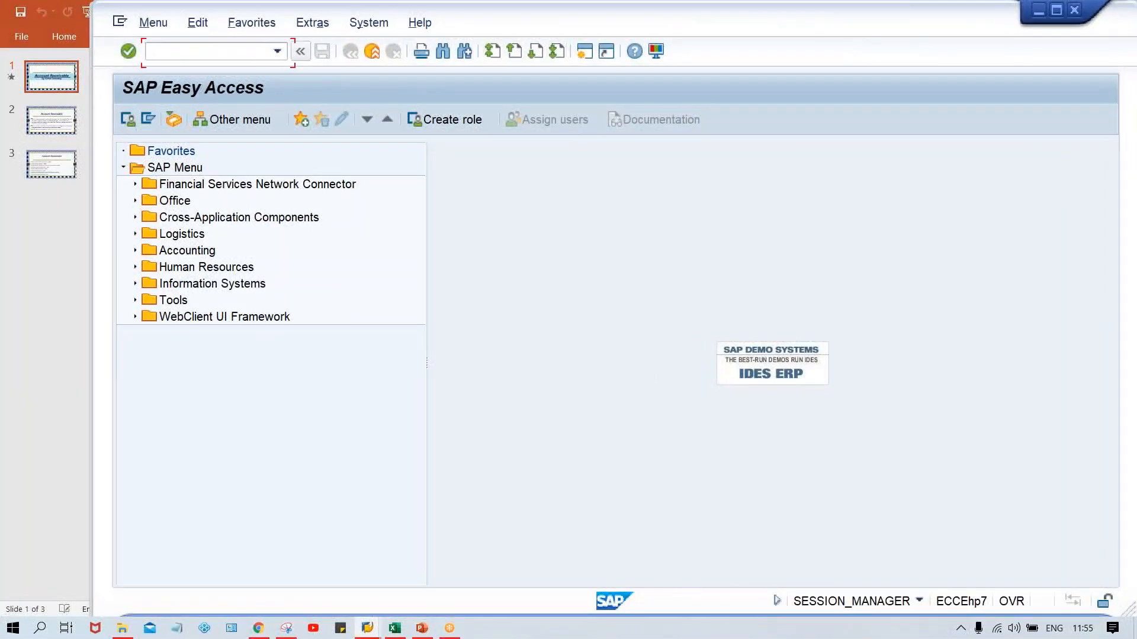
pyautogui.click(241, 50)
pyautogui.write('FBL5N')
pyautogui.press('Return')
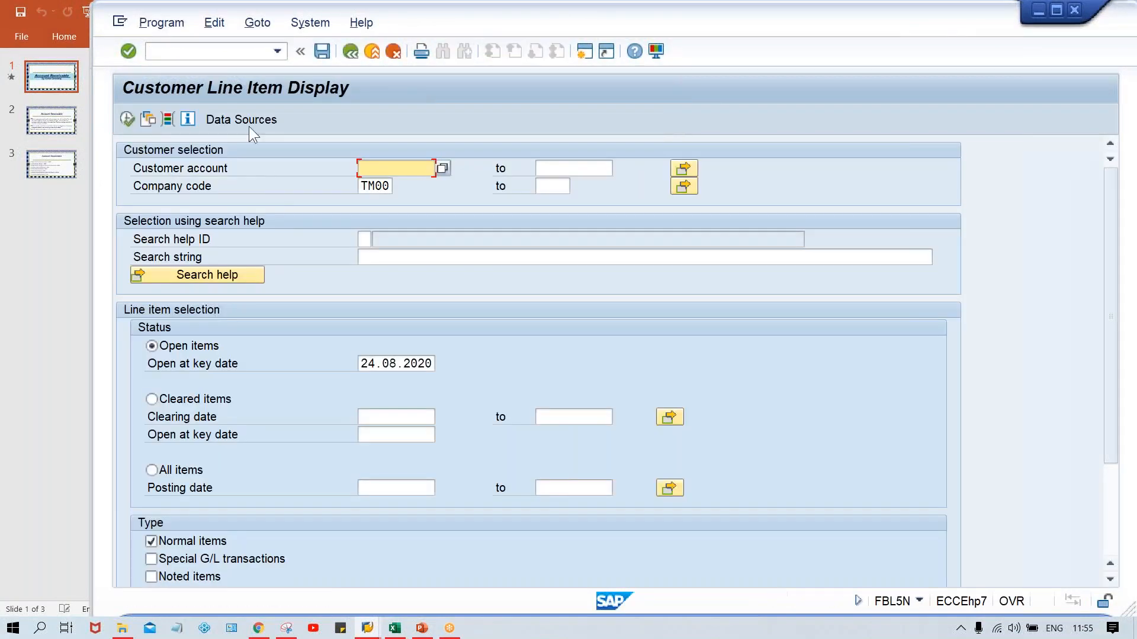
# Step: Enter the customer account number, run the open item list, and check the invoice amount
pyautogui.write('100232')
pyautogui.click(127, 120)
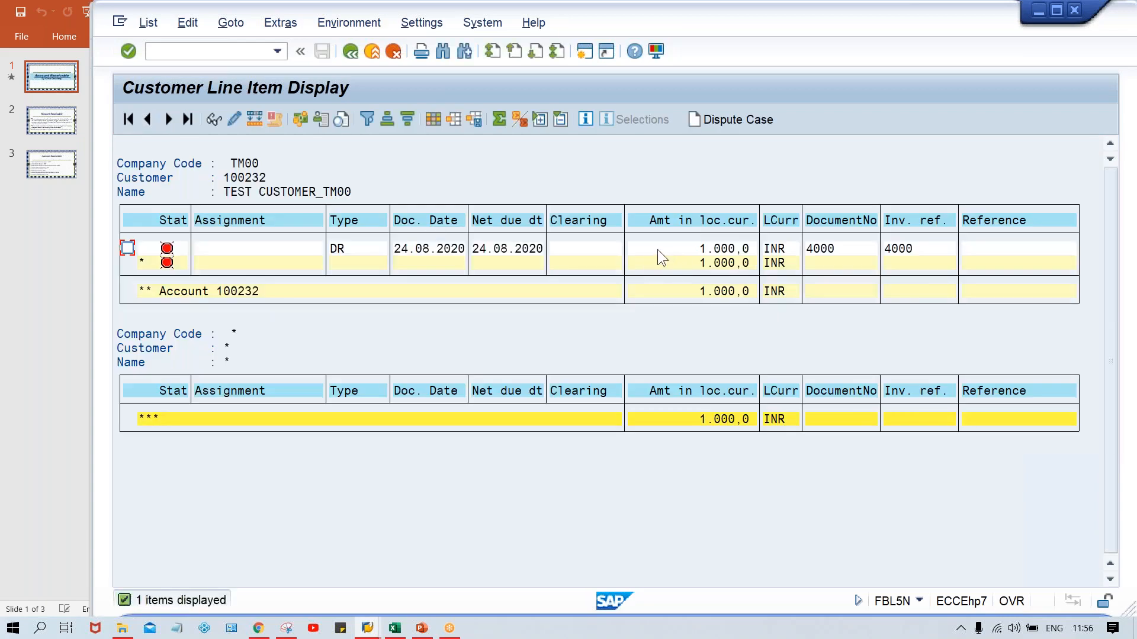
pyautogui.click(698, 250)
# Step: Return to the credit memo session, set the first line item's debit amount to 400, and simulate the document
pyautogui.hotkey('alt', 'Tab')
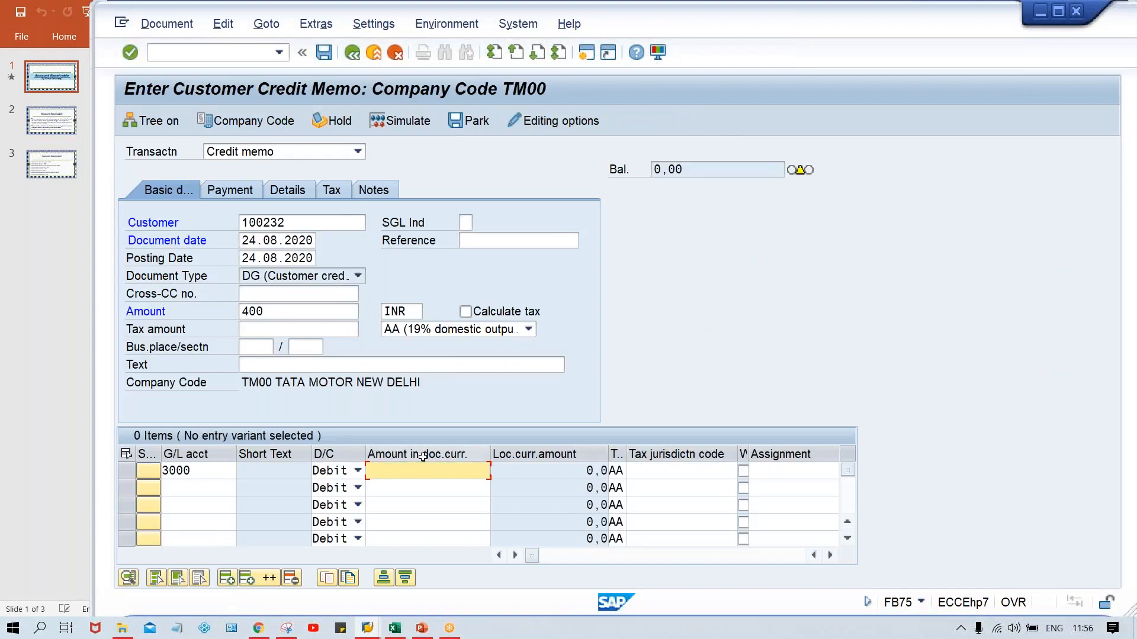
pyautogui.write('400')
pyautogui.press('Return')
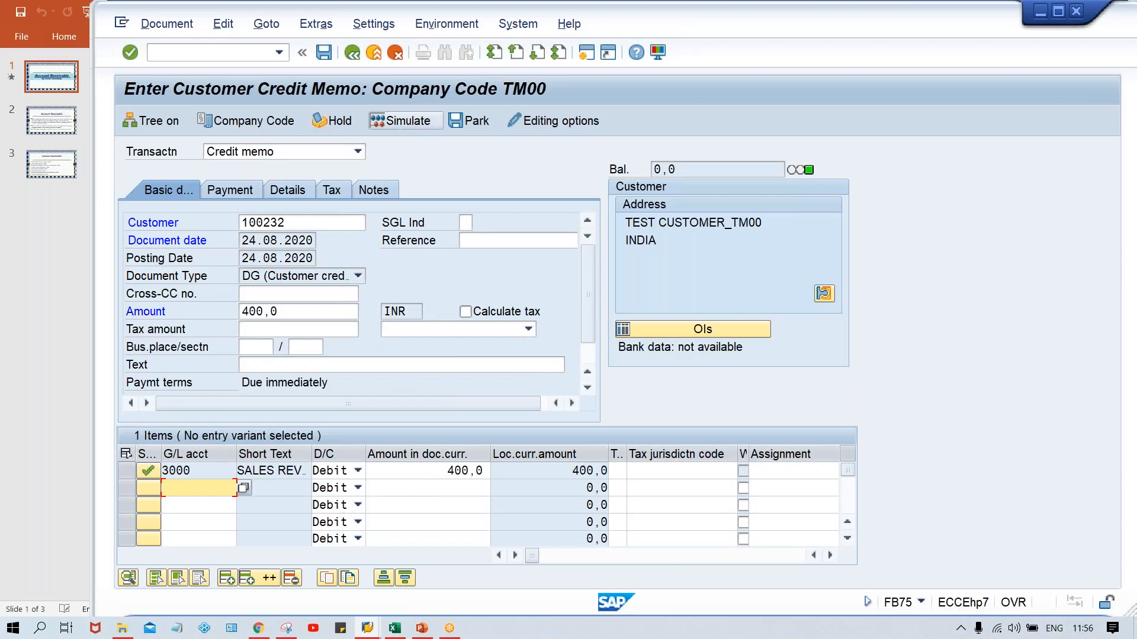
pyautogui.click(396, 122)
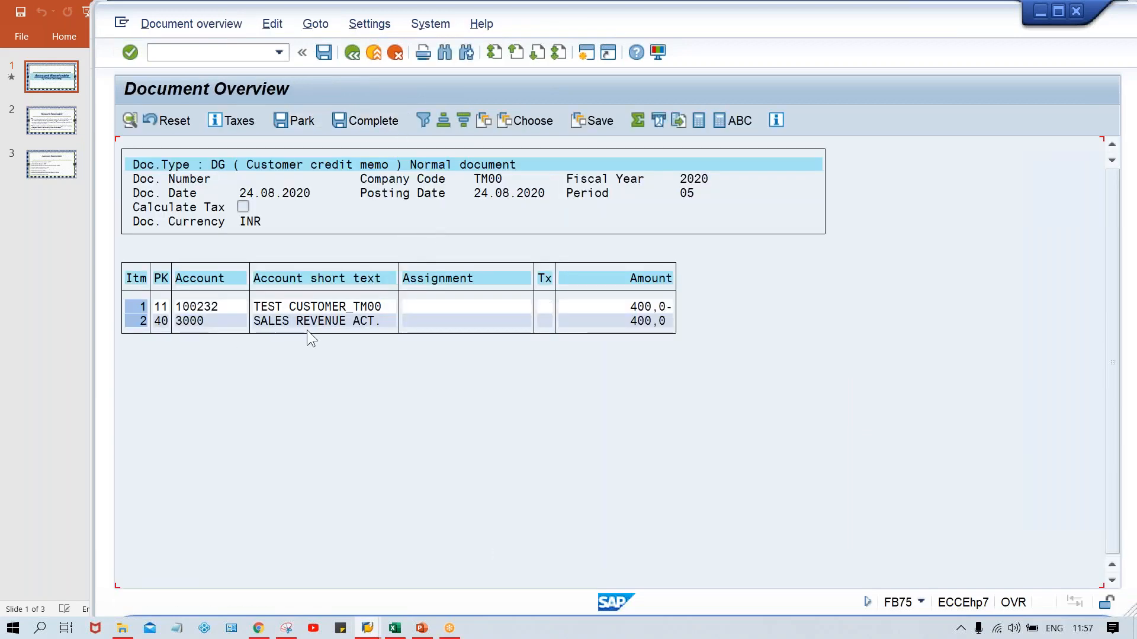
# Step: Compare the amounts in the simulated credit memo with the customer's open invoice and account total in the line item display
pyautogui.click(635, 321)
pyautogui.hotkey('alt', 'Tab')
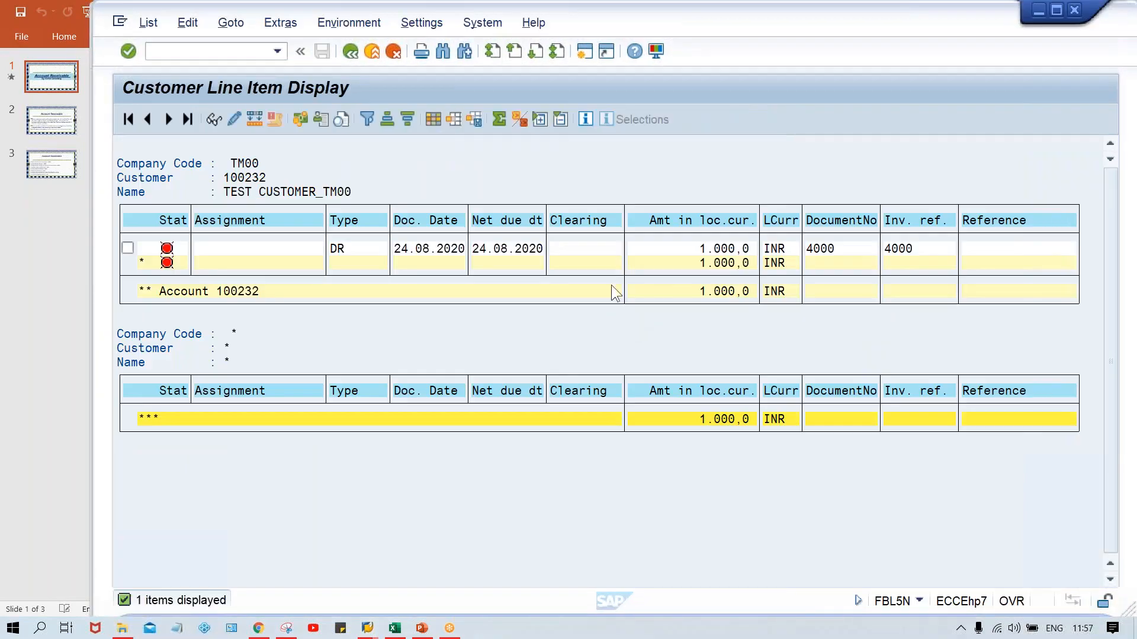
pyautogui.click(697, 251)
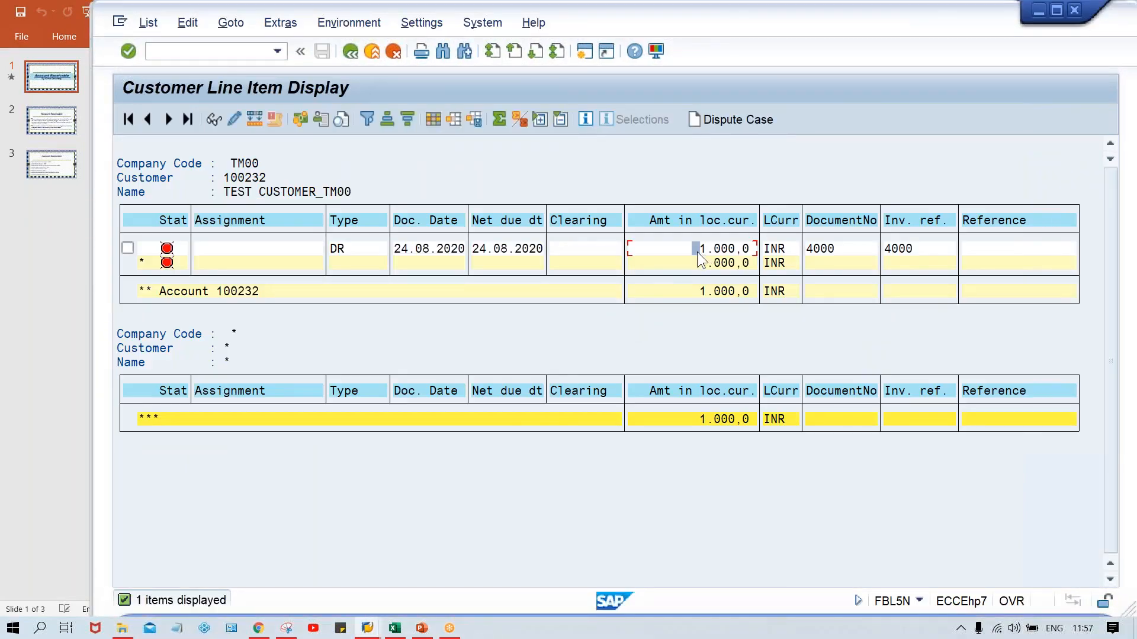
pyautogui.hotkey('alt', 'Tab')
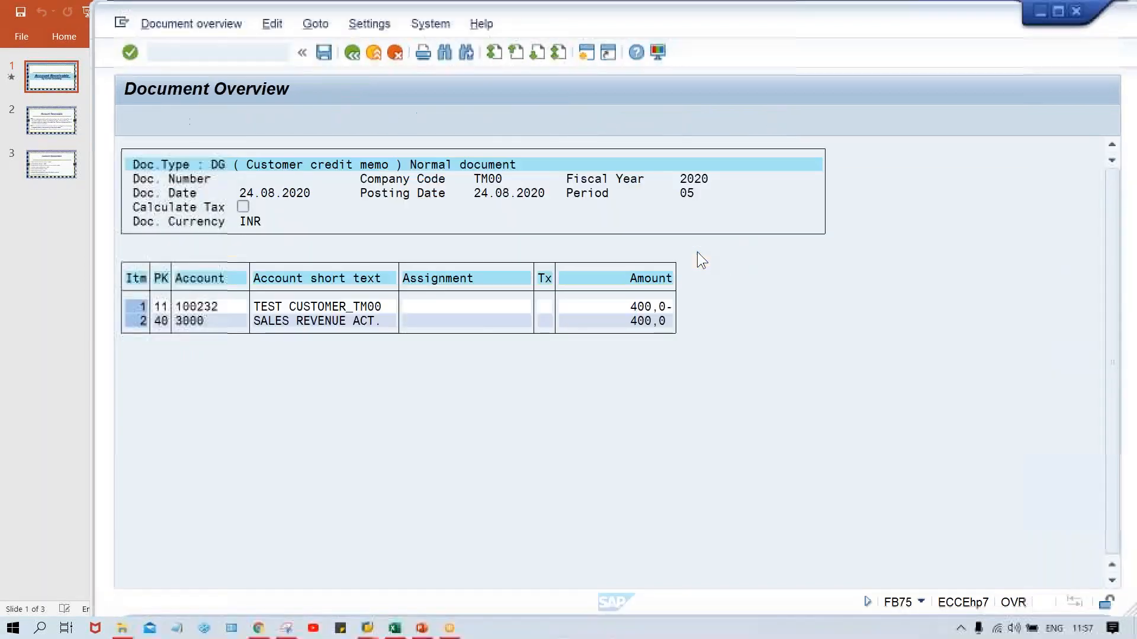
pyautogui.click(666, 320)
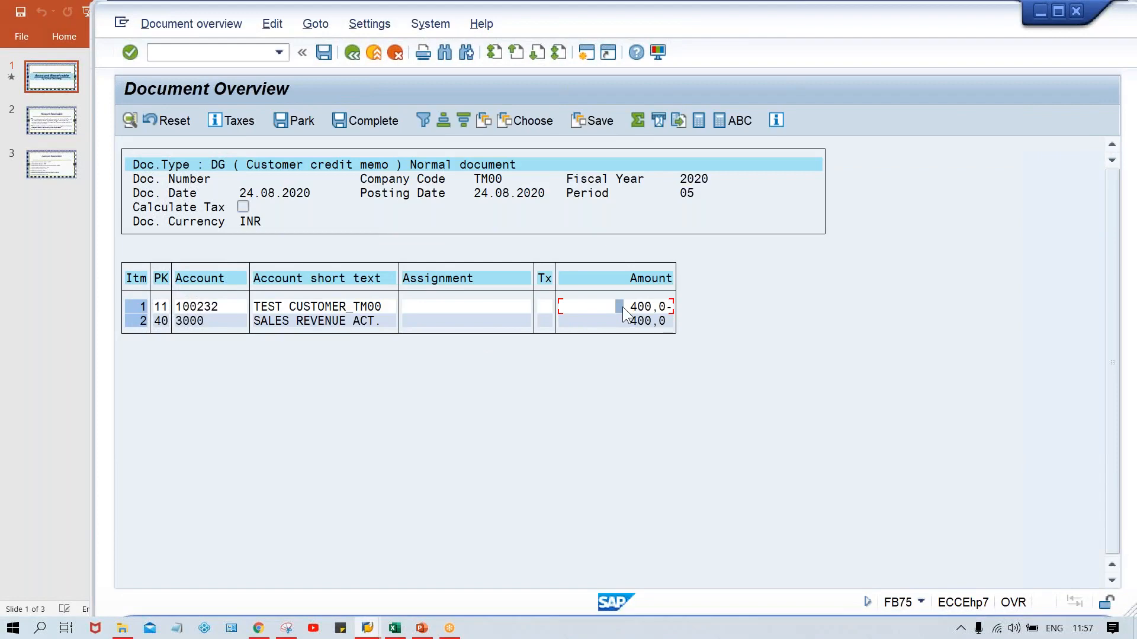
pyautogui.hotkey('alt', 'Tab')
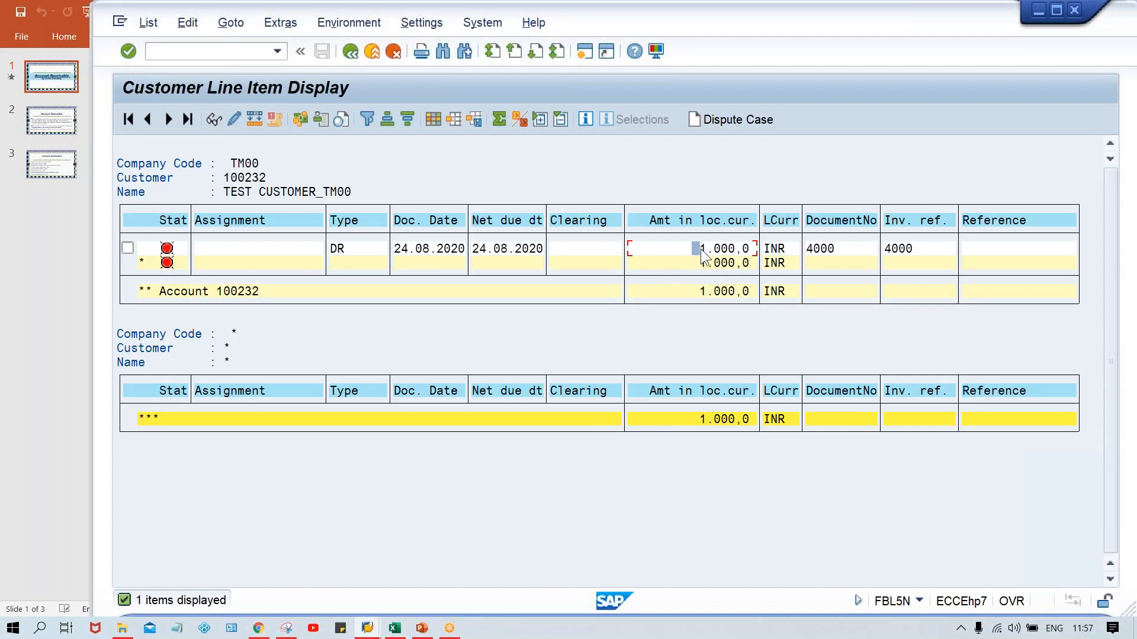
pyautogui.click(698, 297)
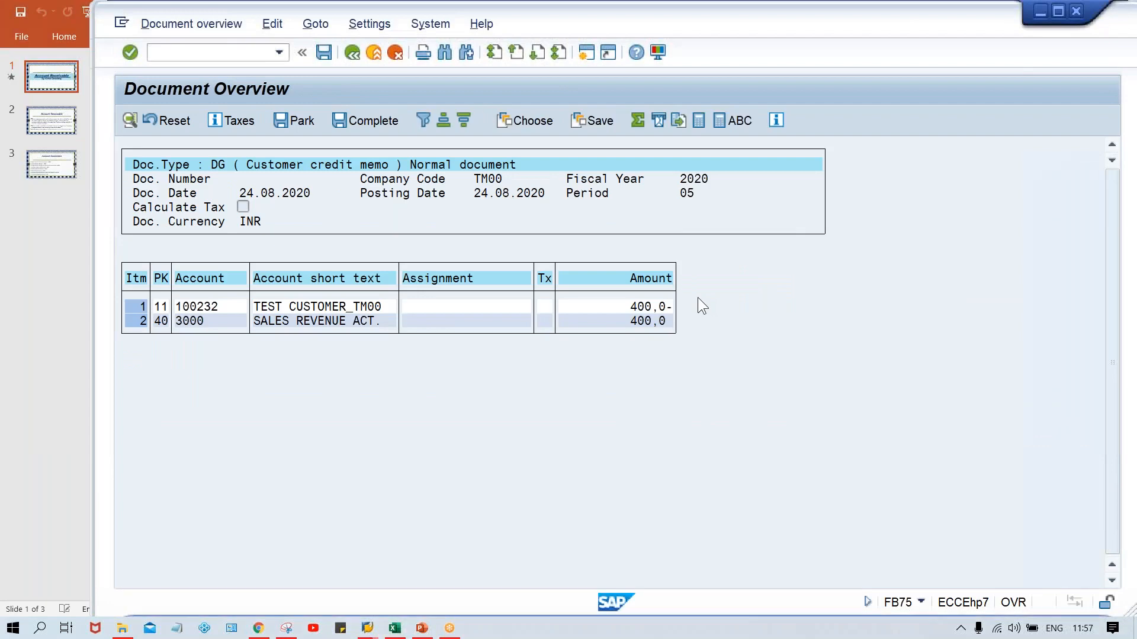
# Step: Post the simulated customer credit memo and check the posting message
pyautogui.hotkey('ctrl', 's')
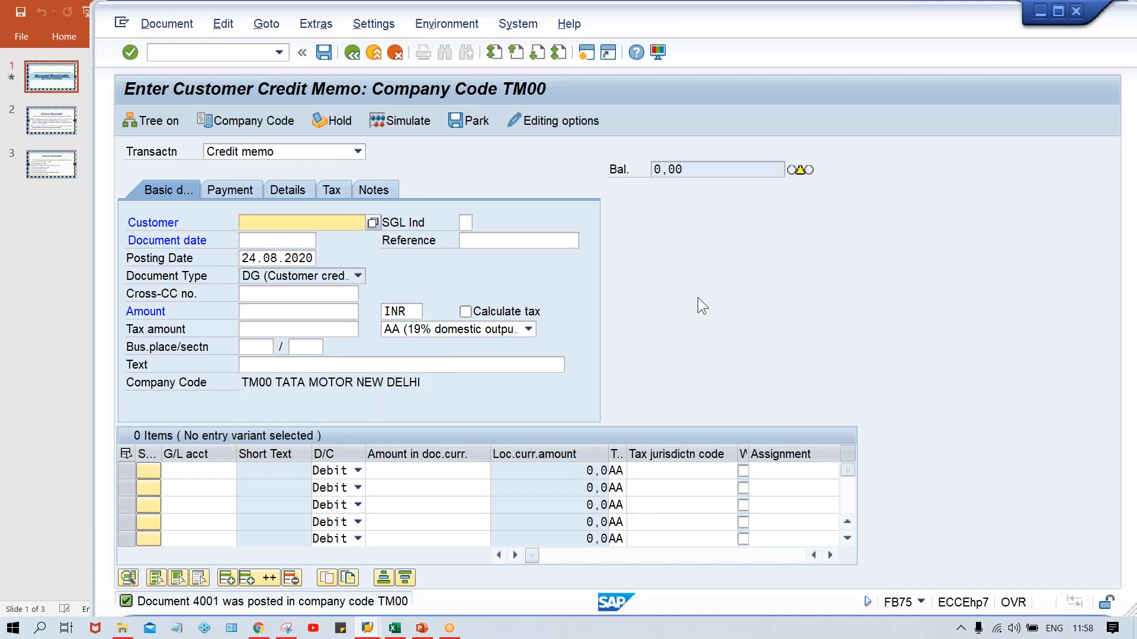
pyautogui.hotkey('alt', 'Tab')
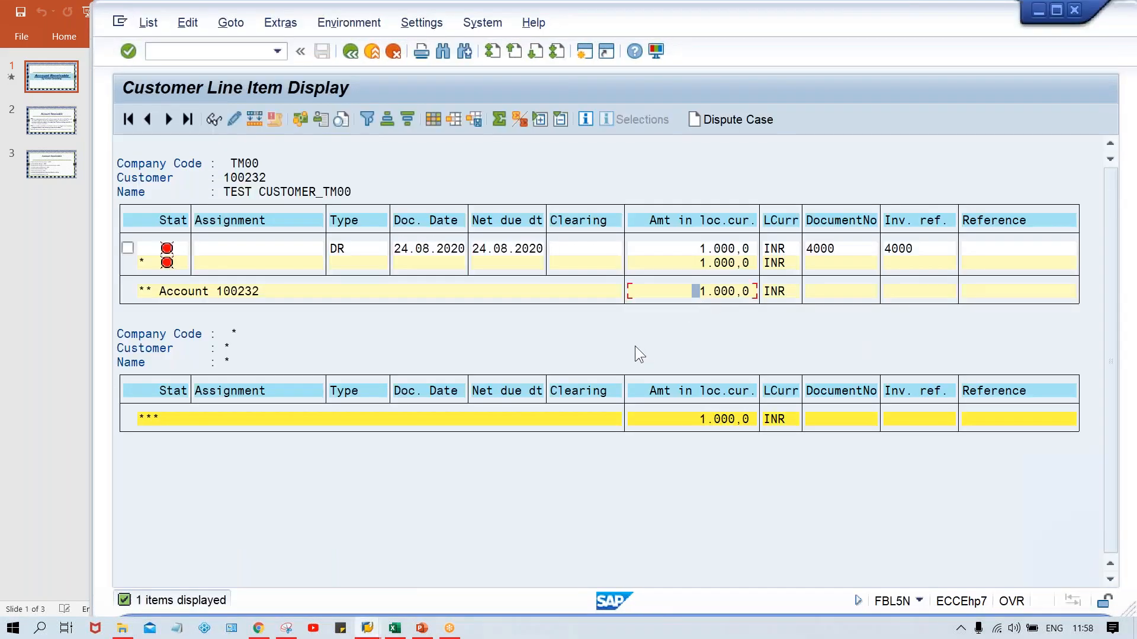
pyautogui.hotkey('alt', 'Tab')
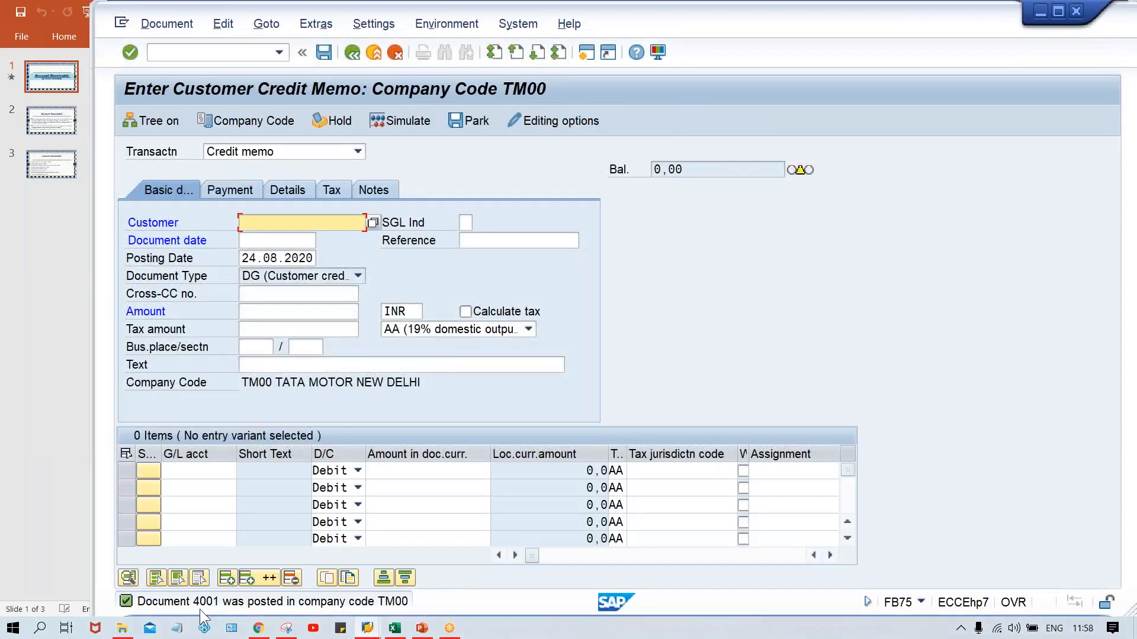
# Step: Switch to the customer line item display and refresh the open item list
pyautogui.hotkey('alt', 'Tab')
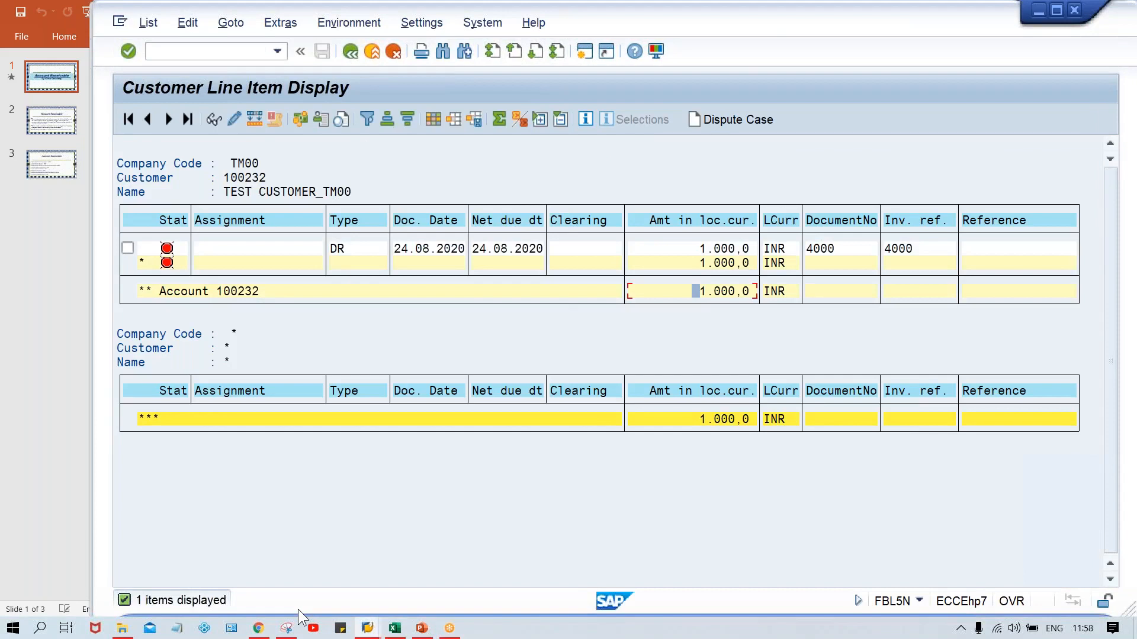
pyautogui.click(146, 23)
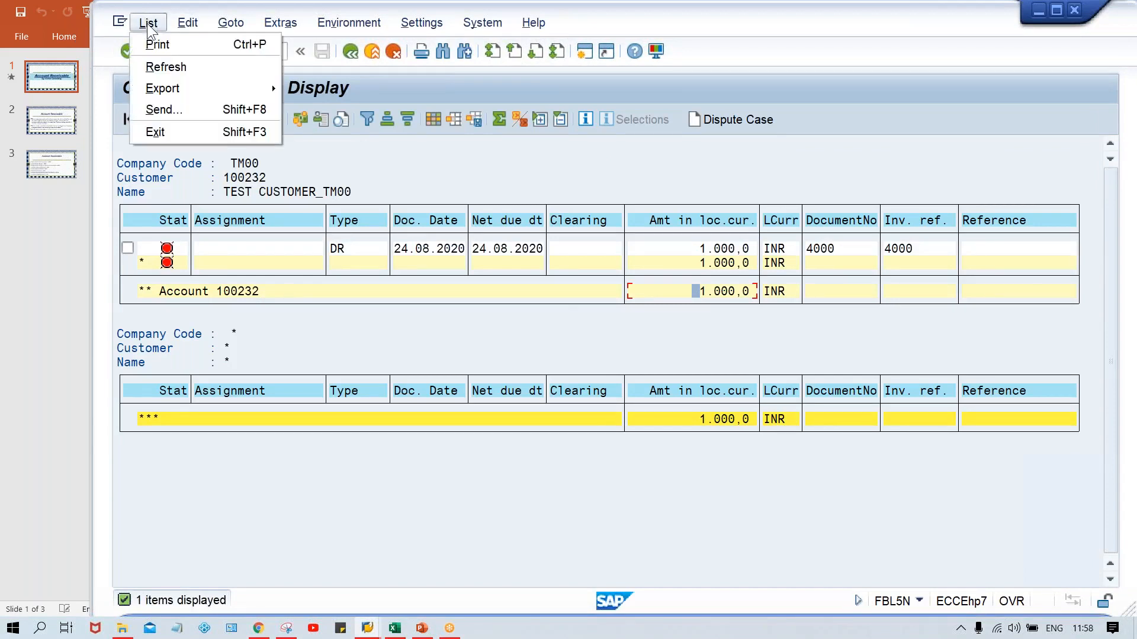
pyautogui.click(166, 68)
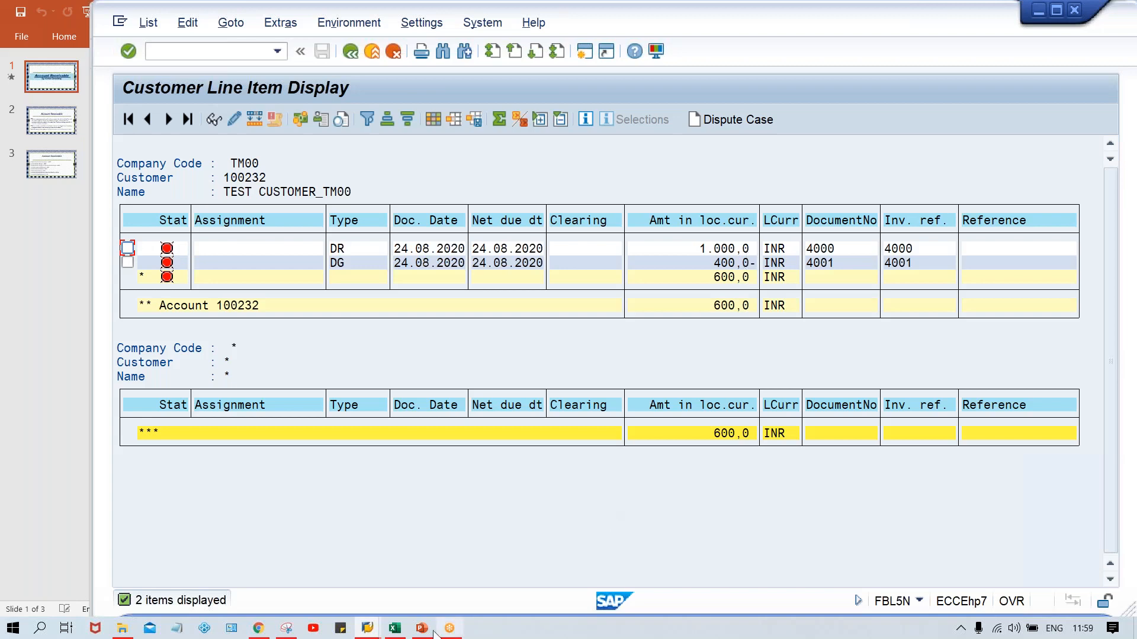
# Step: Switch to the Excel workbook
pyautogui.click(394, 630)
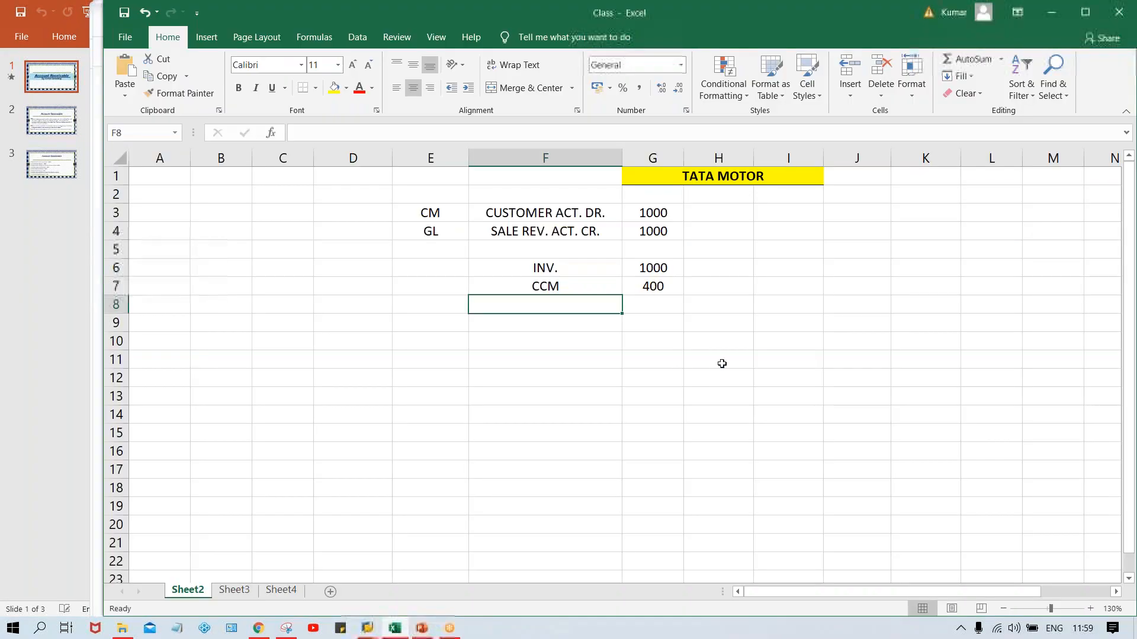
# Step: Enter the amount 1000.00 in cell G10
pyautogui.click(667, 344)
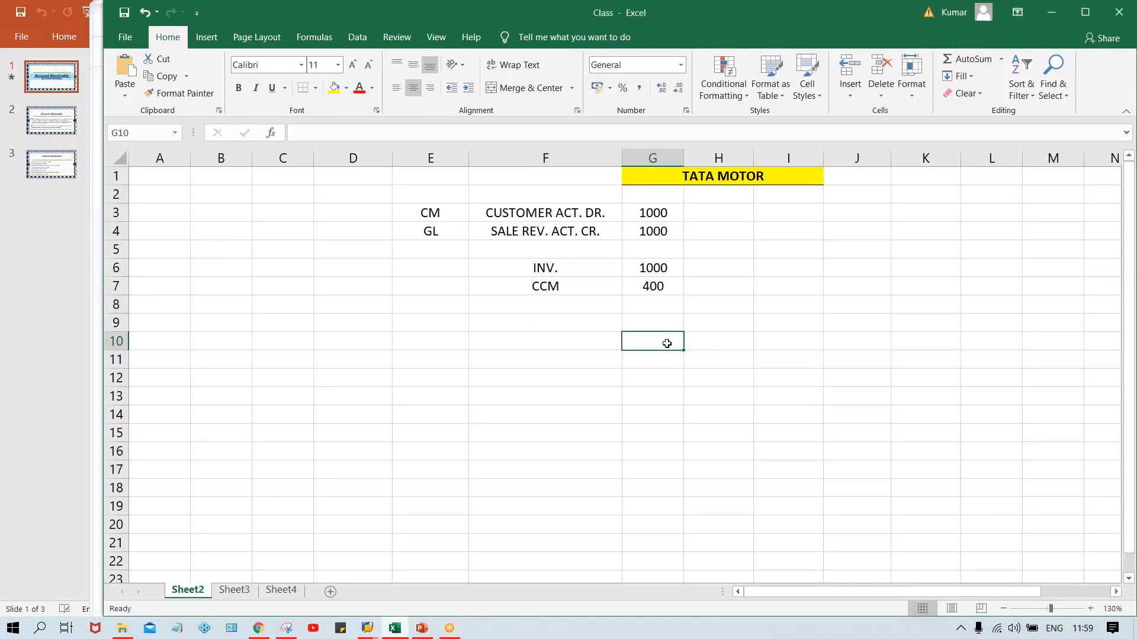
pyautogui.write('1000.')
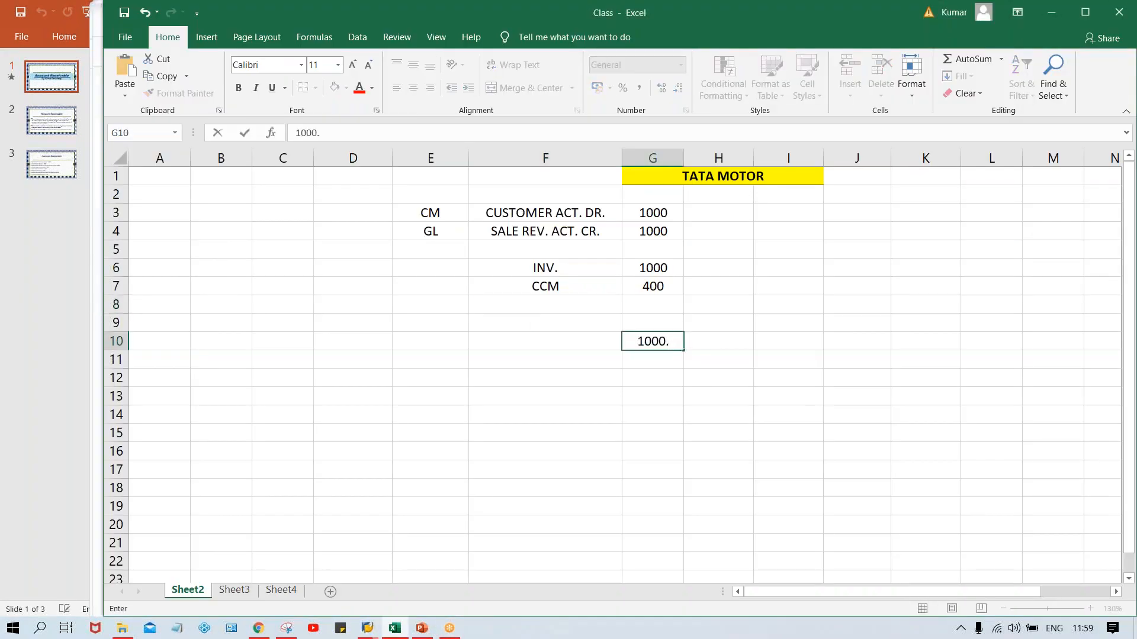
pyautogui.write('00')
pyautogui.press('Return')
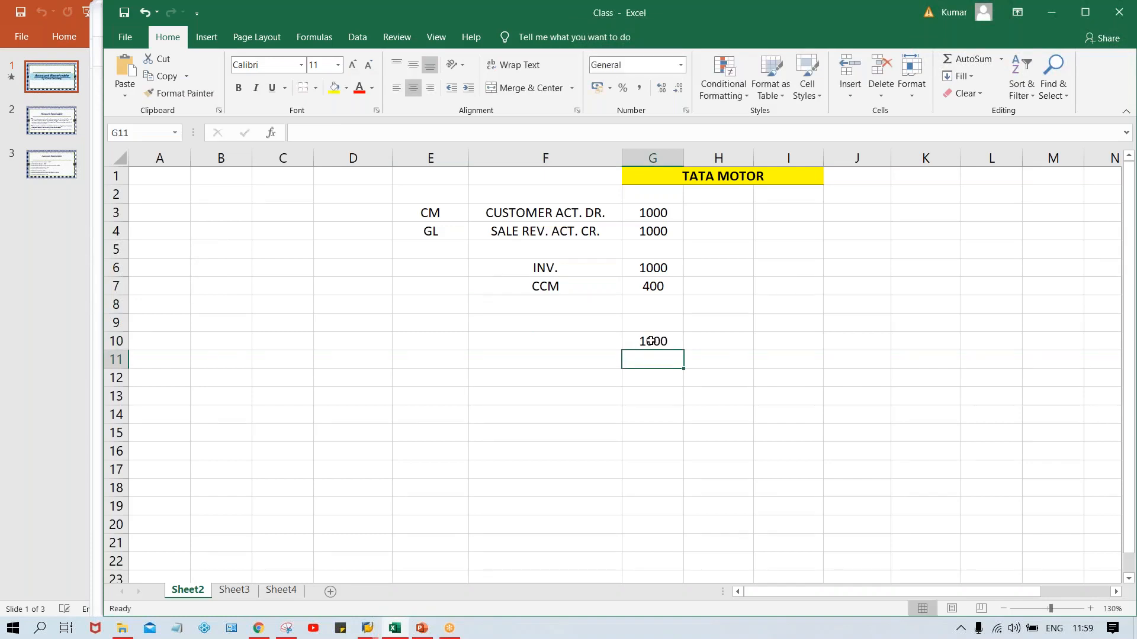
# Step: Re-enter 1000.00 as text in G10 and enter 400.00 as text in G11
pyautogui.click(651, 341)
pyautogui.write("'")
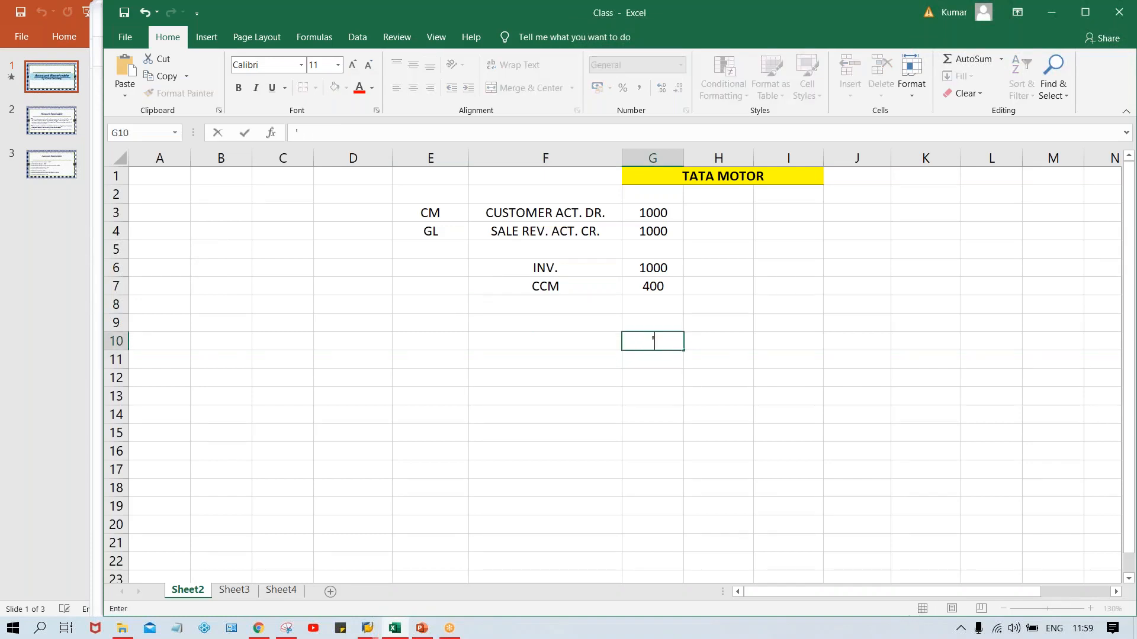
pyautogui.write('1000.00')
pyautogui.press('Return')
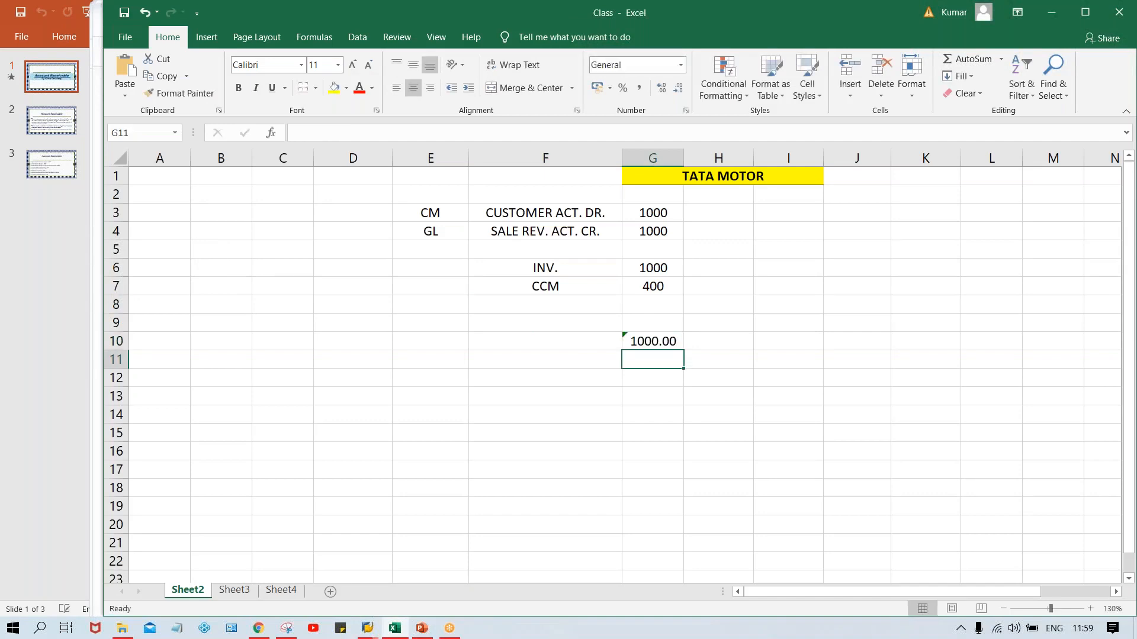
pyautogui.write("'400.00")
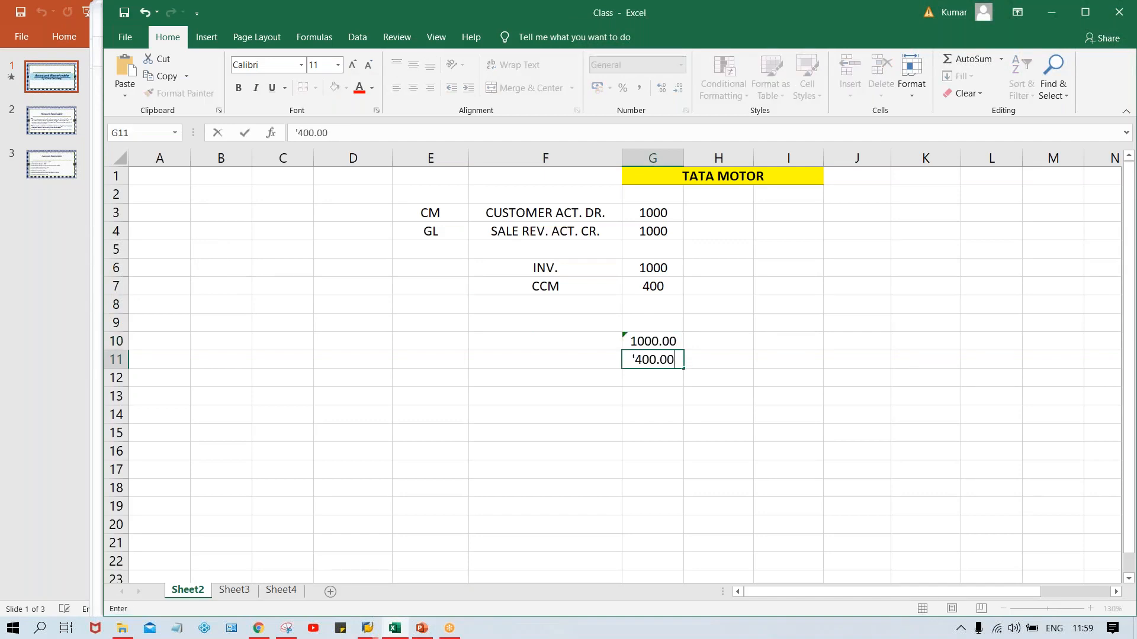
pyautogui.press('Return')
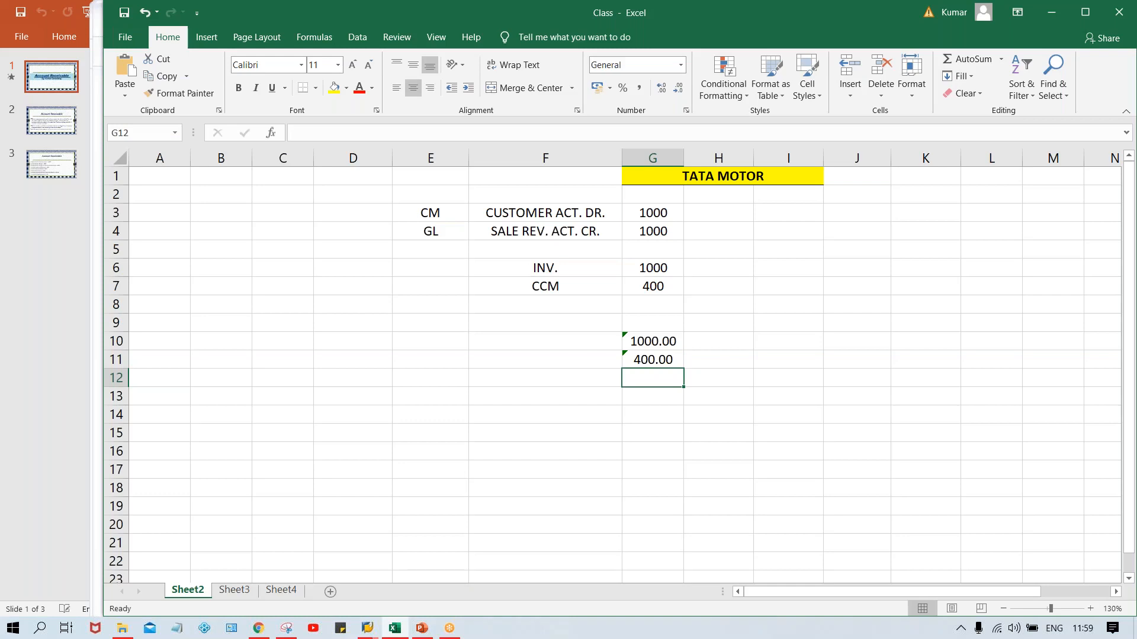
# Step: Clear the contents of cells G9 to G12 and select G9
pyautogui.click(656, 363)
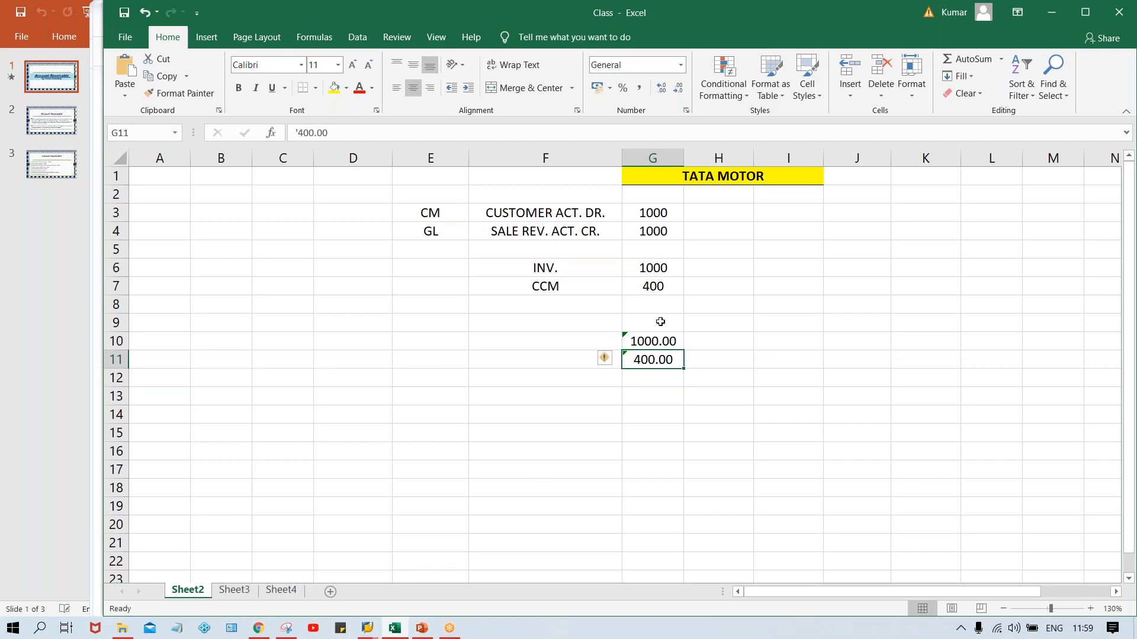
pyautogui.moveTo(659, 321); pyautogui.dragTo(662, 371)
pyautogui.press('Delete')
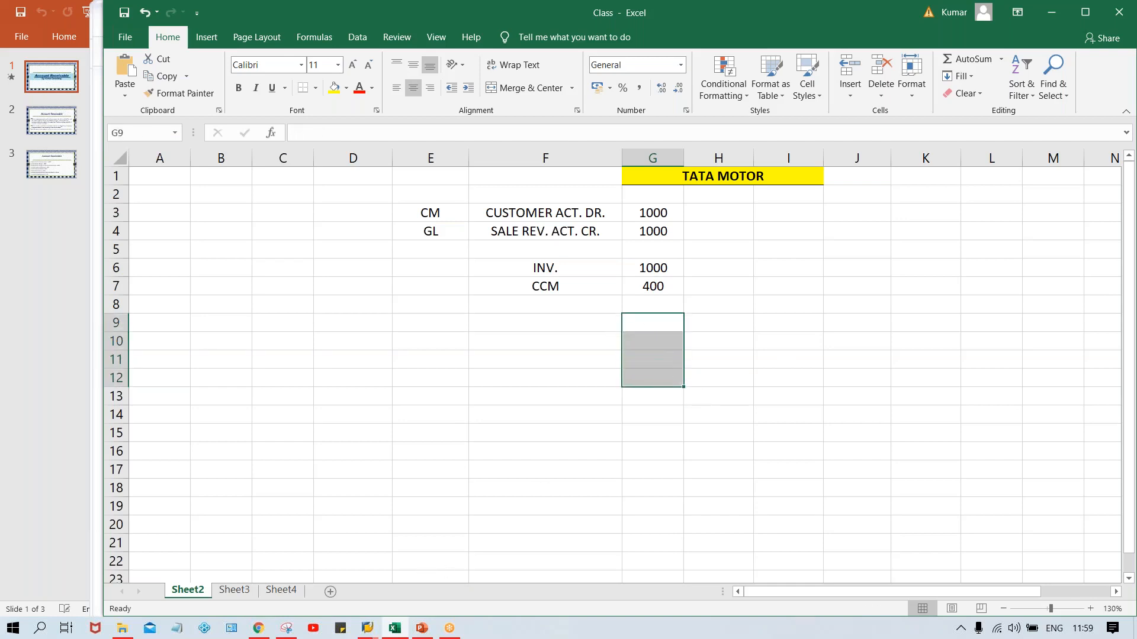
pyautogui.click(654, 327)
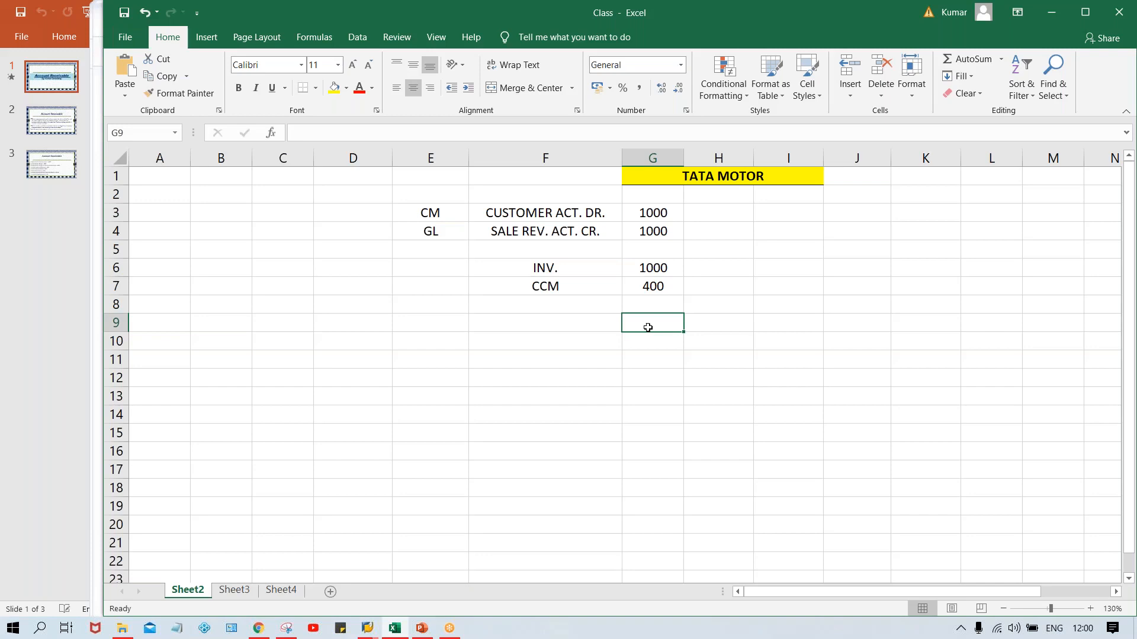
# Step: Review the INV. and CCM amounts on the sheet and check the account total in SAP's Customer Line Item Display
pyautogui.click(663, 262)
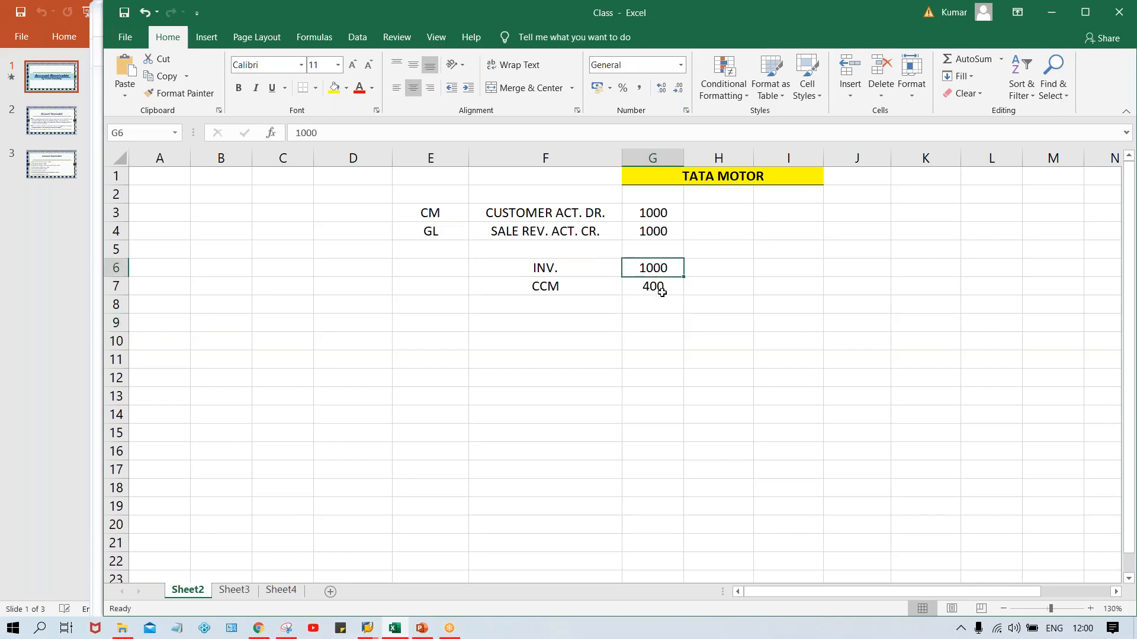
pyautogui.click(656, 290)
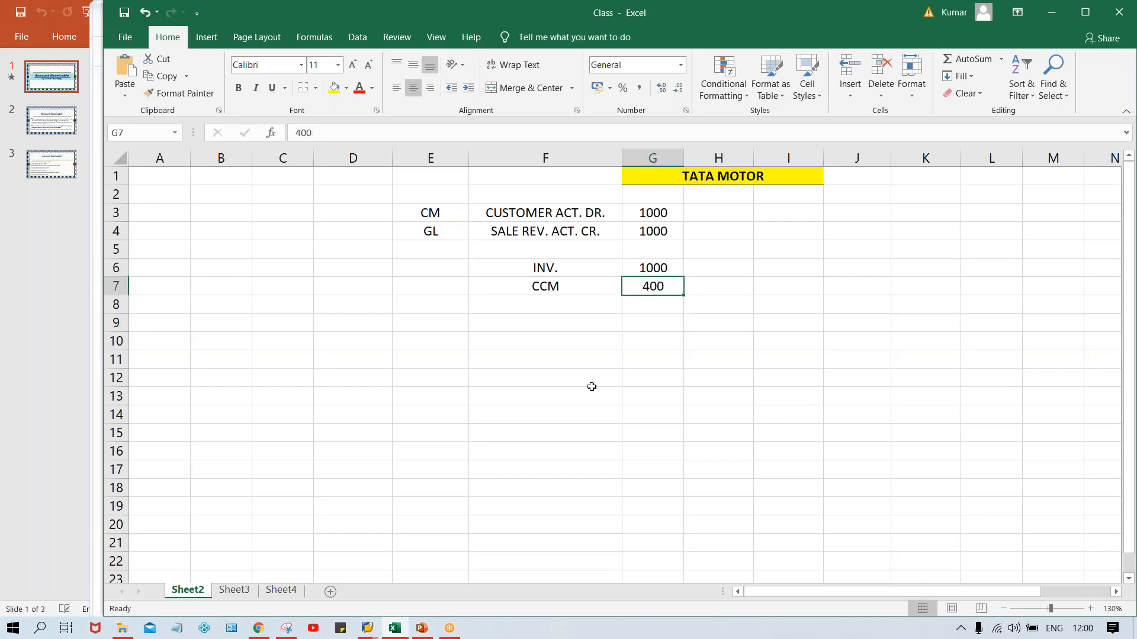
pyautogui.click(367, 628)
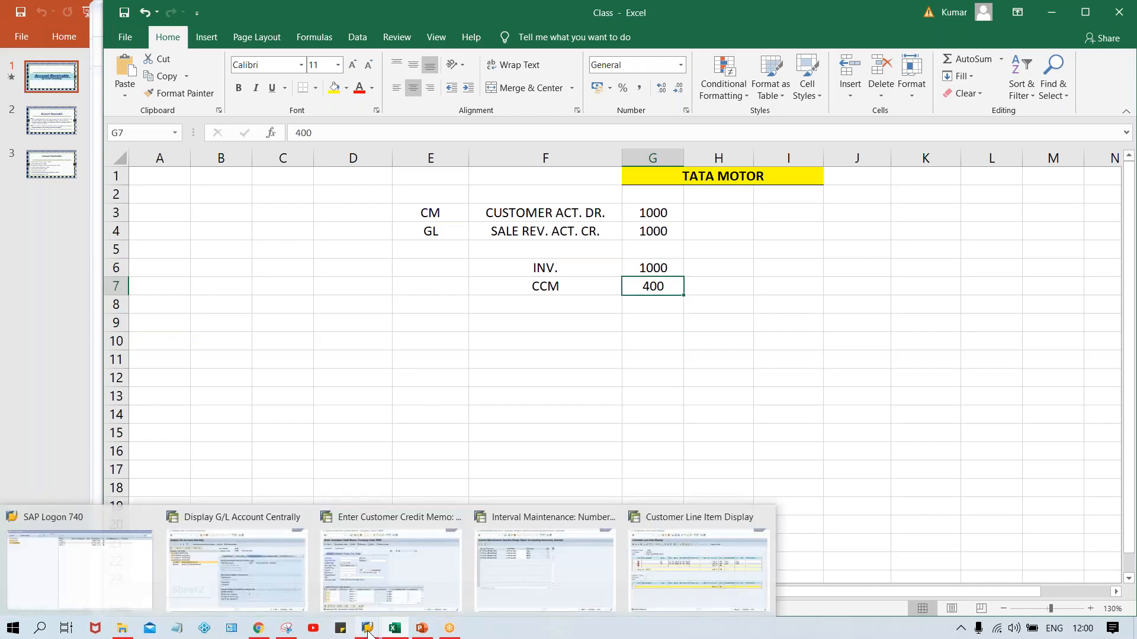
pyautogui.click(684, 572)
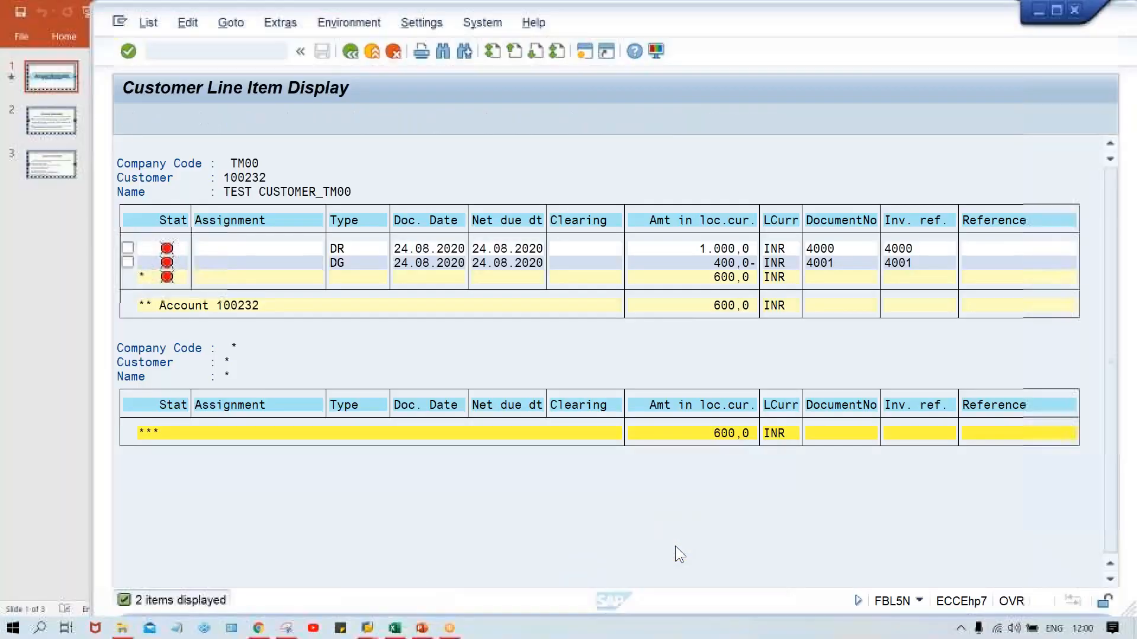
pyautogui.click(701, 305)
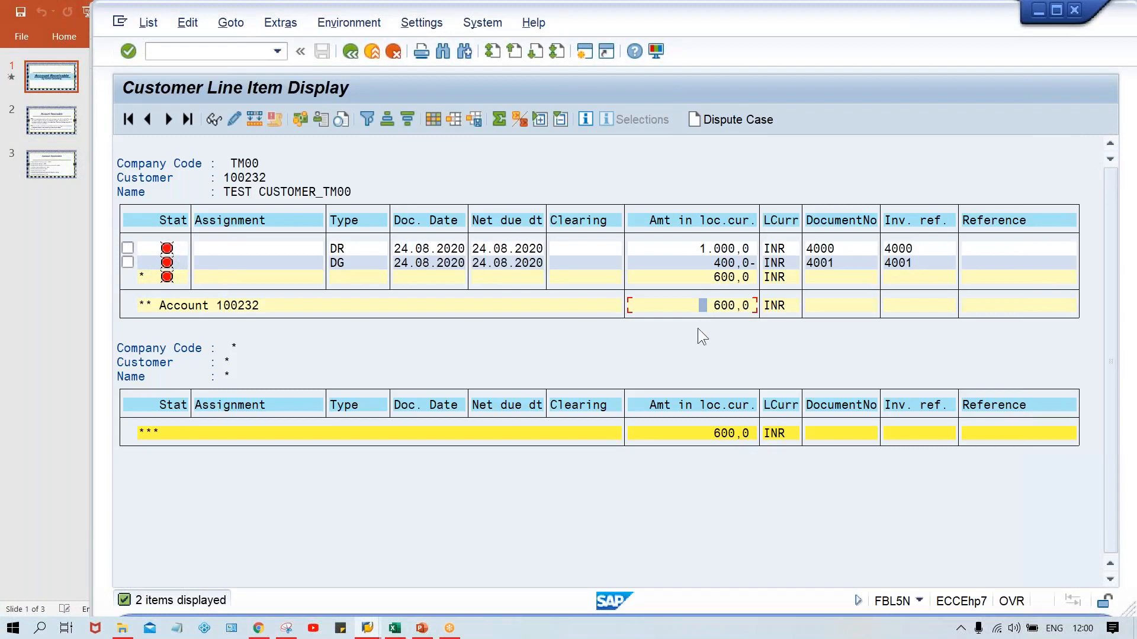
# Step: Switch to the Enter Customer Credit Memo session and start the incoming payments transaction with /NF-28
pyautogui.click(366, 629)
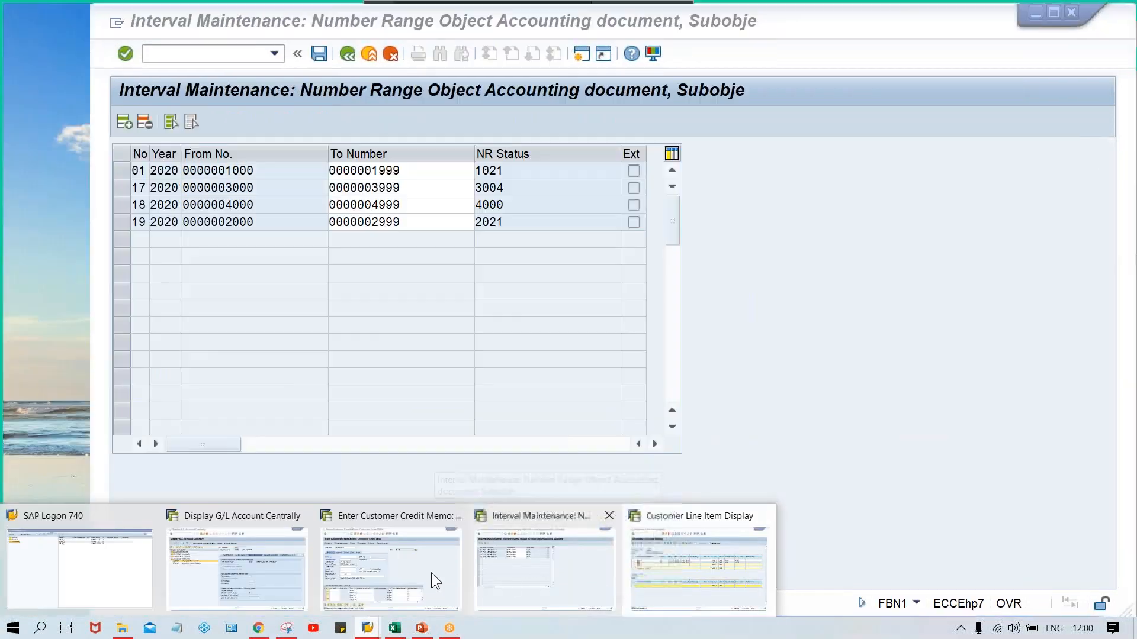
pyautogui.click(426, 572)
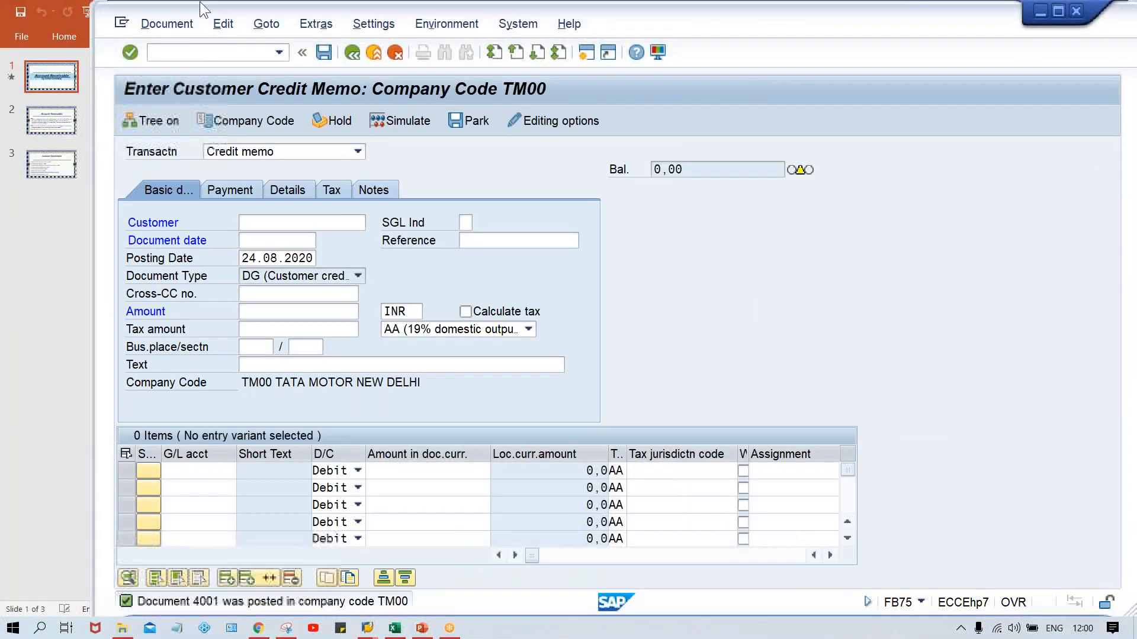
pyautogui.click(186, 54)
pyautogui.write('/NF-28')
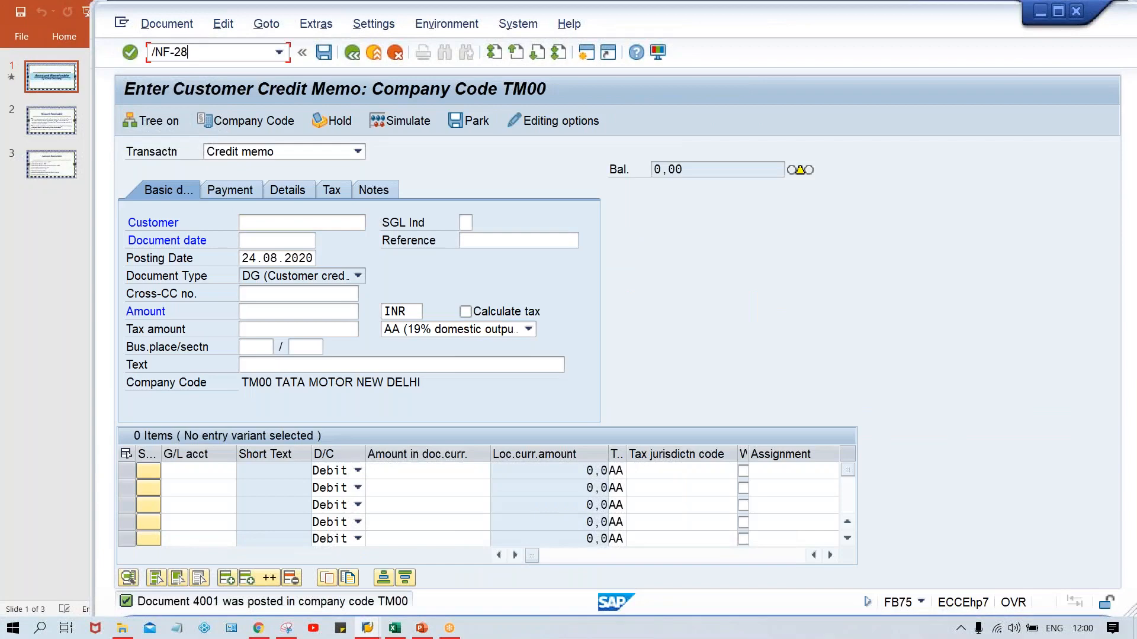
pyautogui.press('Return')
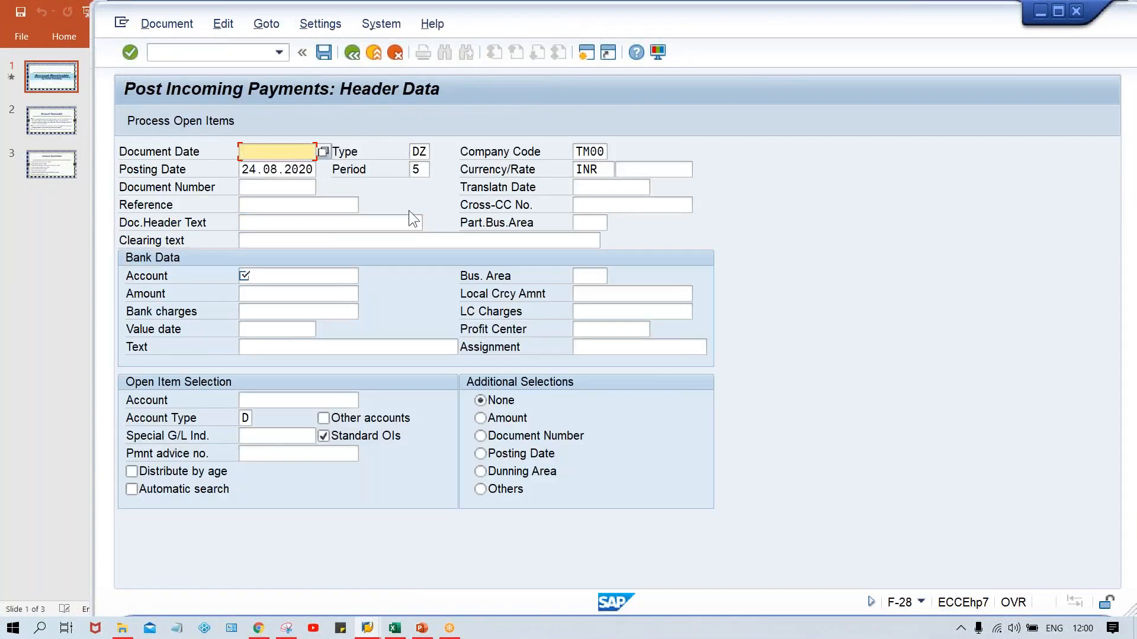
# Step: Set the document date to 24.08.2020 and fill the bank data account with the suggested G/L account
pyautogui.write('24.08.2020')
pyautogui.press('Tab')
pyautogui.press('Tab')
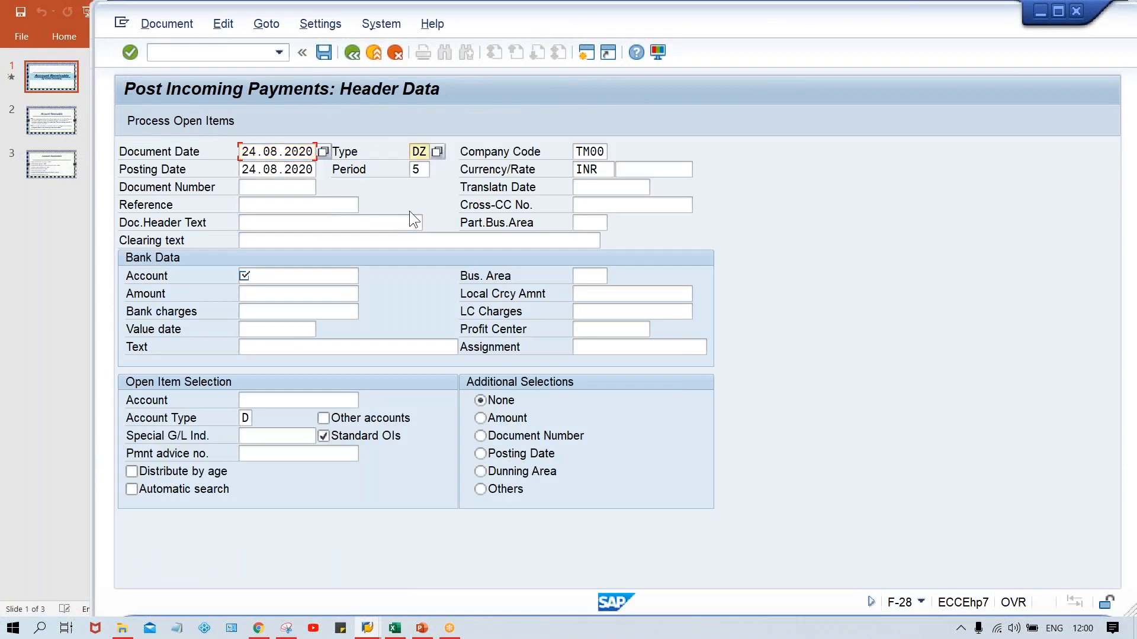
pyautogui.press('Tab')
pyautogui.press('Tab')
pyautogui.press('Tab')
pyautogui.press('Tab')
pyautogui.press('Tab')
pyautogui.press('Tab')
pyautogui.press('Tab')
pyautogui.press('Tab')
pyautogui.press('Tab')
pyautogui.press('Tab')
pyautogui.press('Tab')
pyautogui.press('Tab')
pyautogui.press('Tab')
pyautogui.hotkey('shift', 'Tab')
pyautogui.press('space')
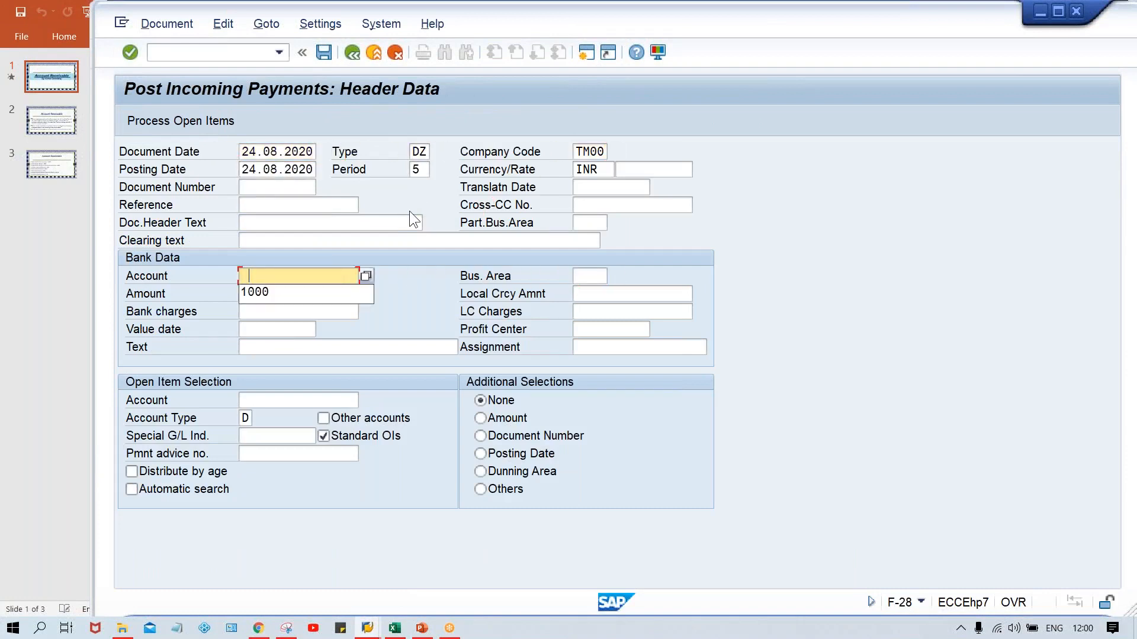
pyautogui.press('Down')
pyautogui.press('Return')
pyautogui.press('Tab')
pyautogui.press('Tab')
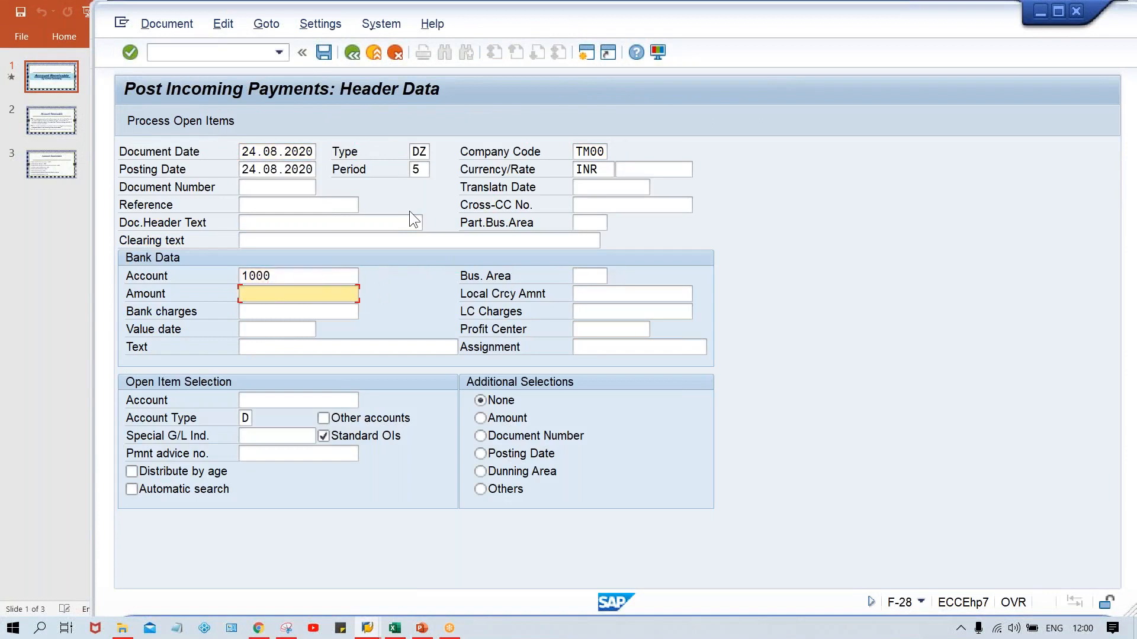
# Step: Set the incoming payment amount to 600 in the bank data
pyautogui.click(327, 275)
pyautogui.click(285, 291)
pyautogui.write('600')
pyautogui.press('Return')
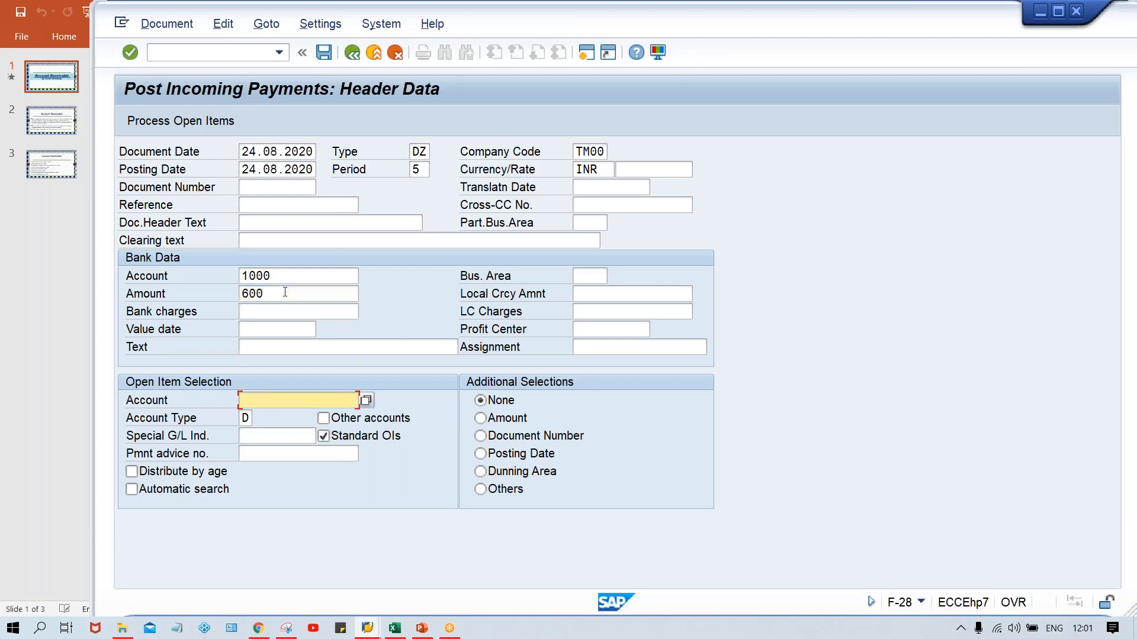
# Step: Enter the customer's account number for the open item selection and proceed to the open items
pyautogui.write('1000')
pyautogui.press('BackSpace')
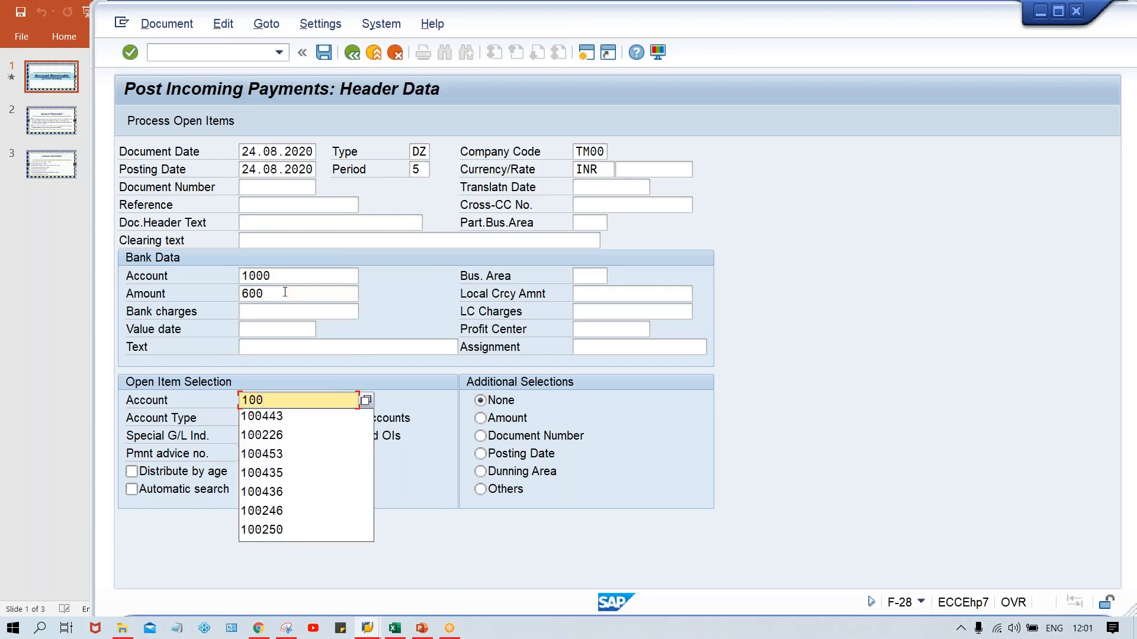
pyautogui.write('232')
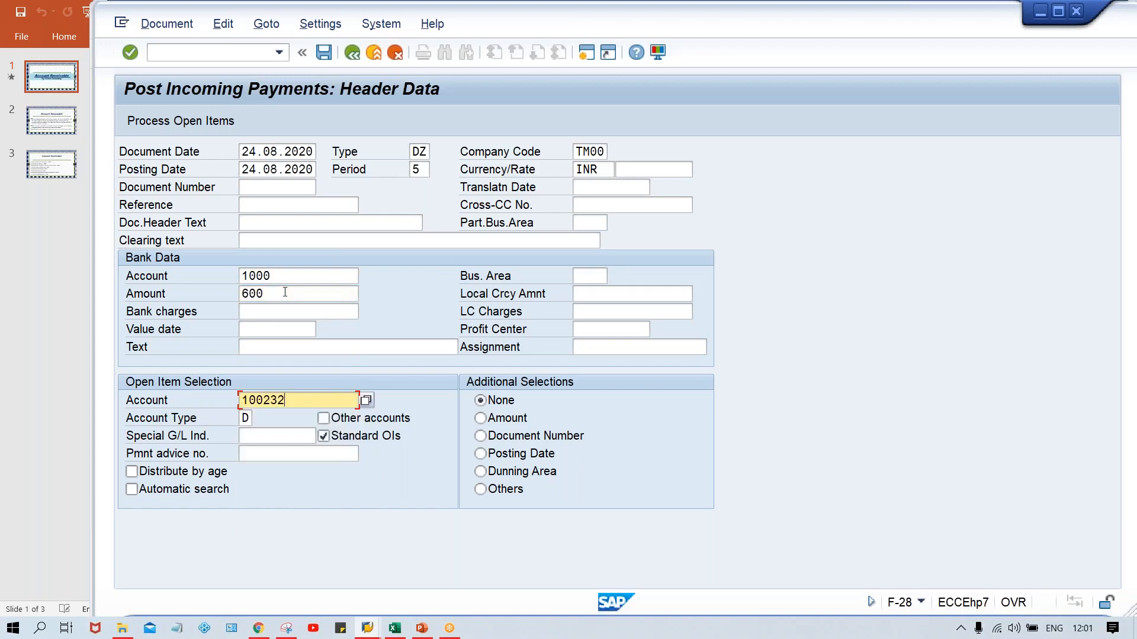
pyautogui.press('Return')
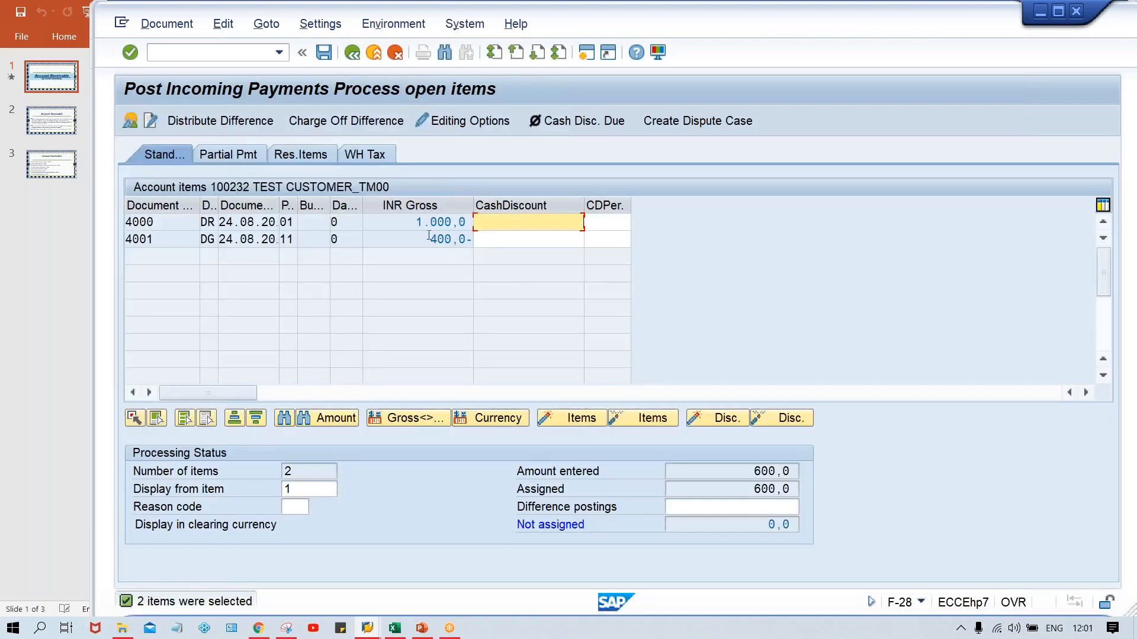
# Step: Check the open items against the amount entered, and simulate and post the incoming payment document
pyautogui.click(416, 222)
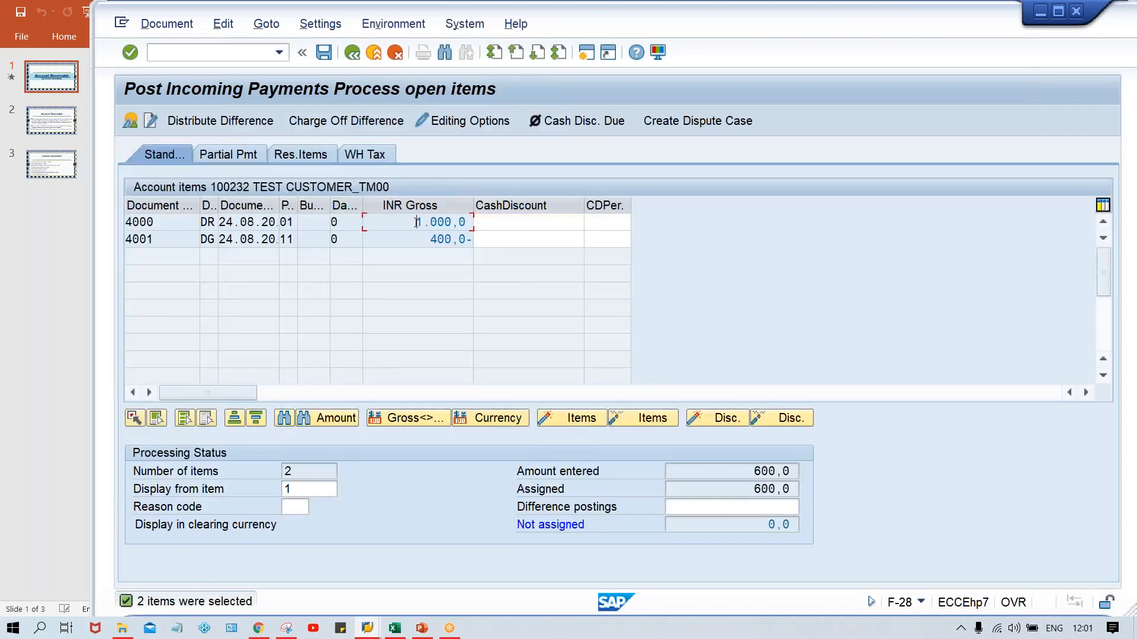
pyautogui.click(422, 239)
pyautogui.click(741, 472)
pyautogui.click(172, 24)
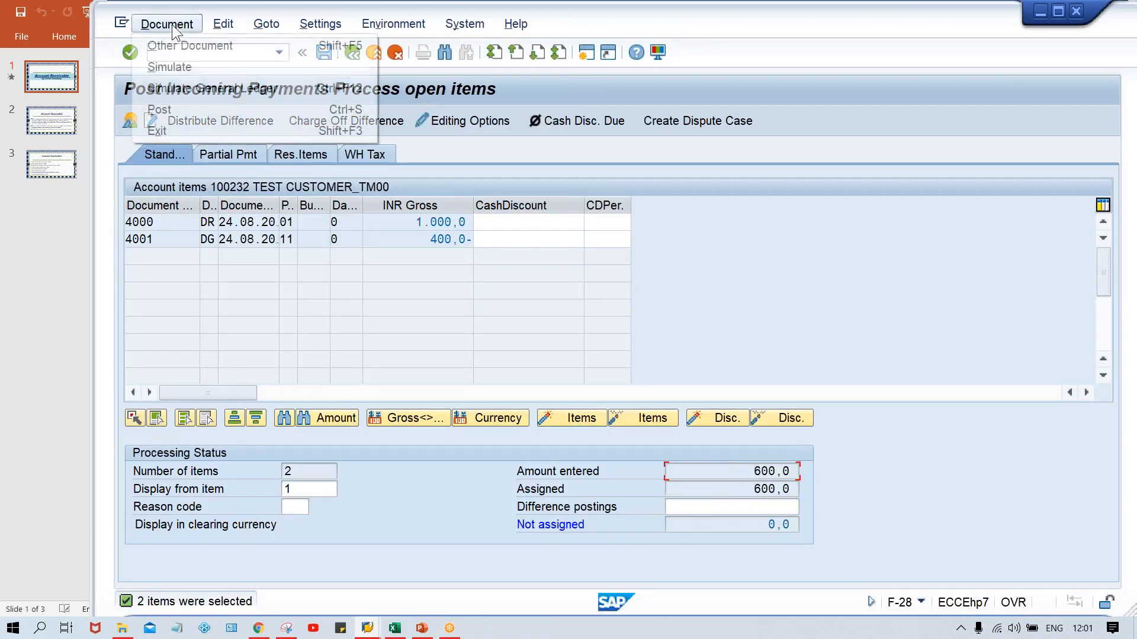
pyautogui.click(727, 529)
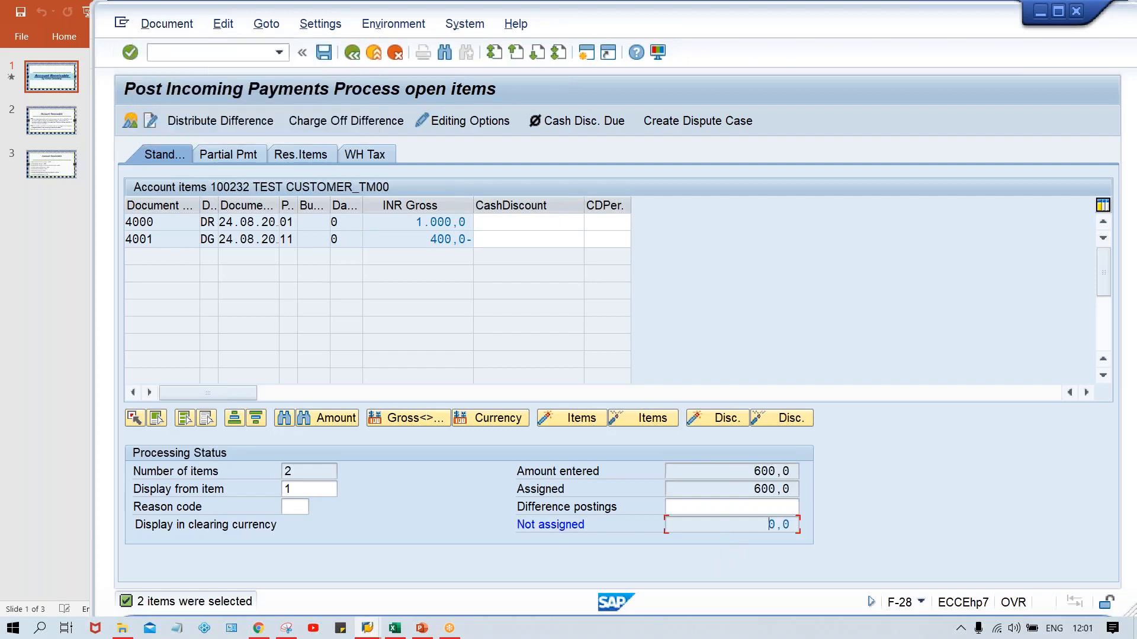
pyautogui.click(169, 25)
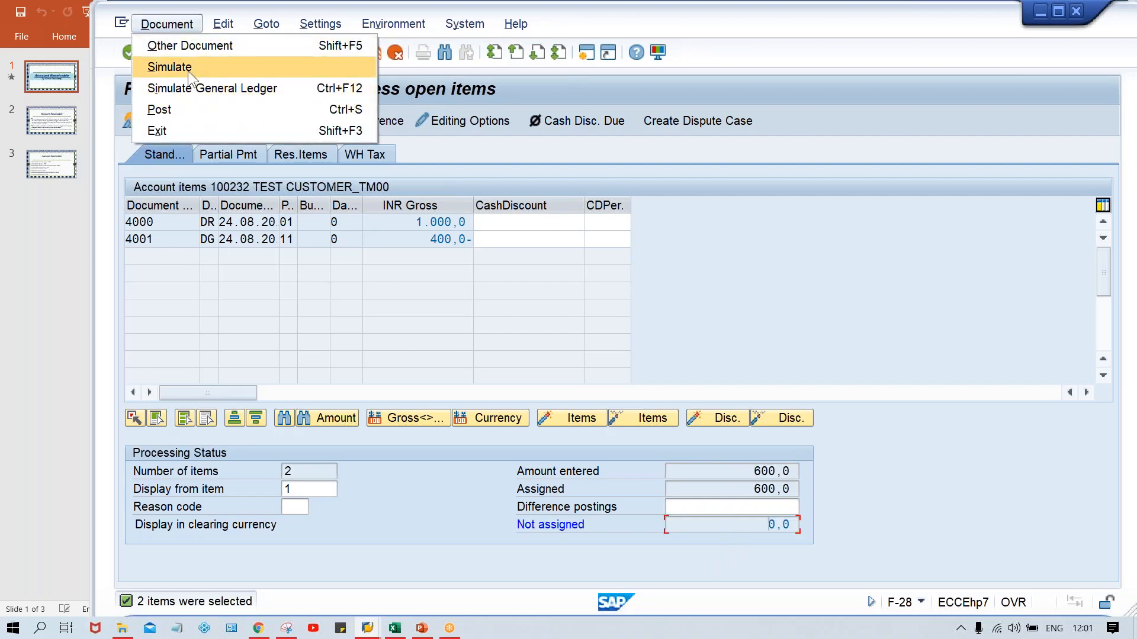
pyautogui.click(187, 70)
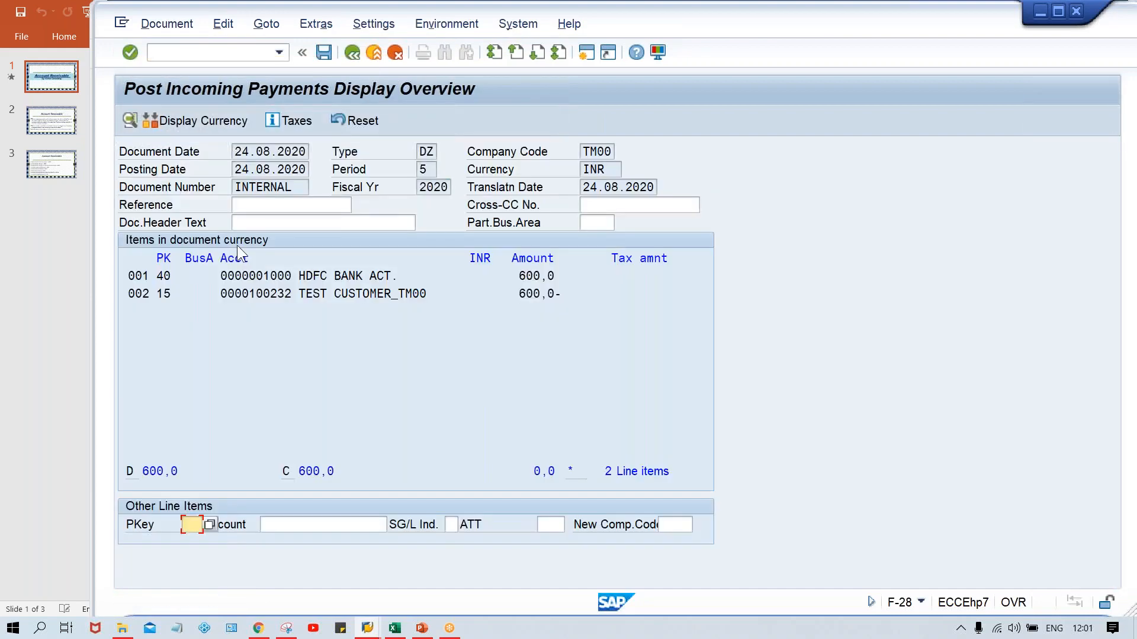
pyautogui.click(325, 52)
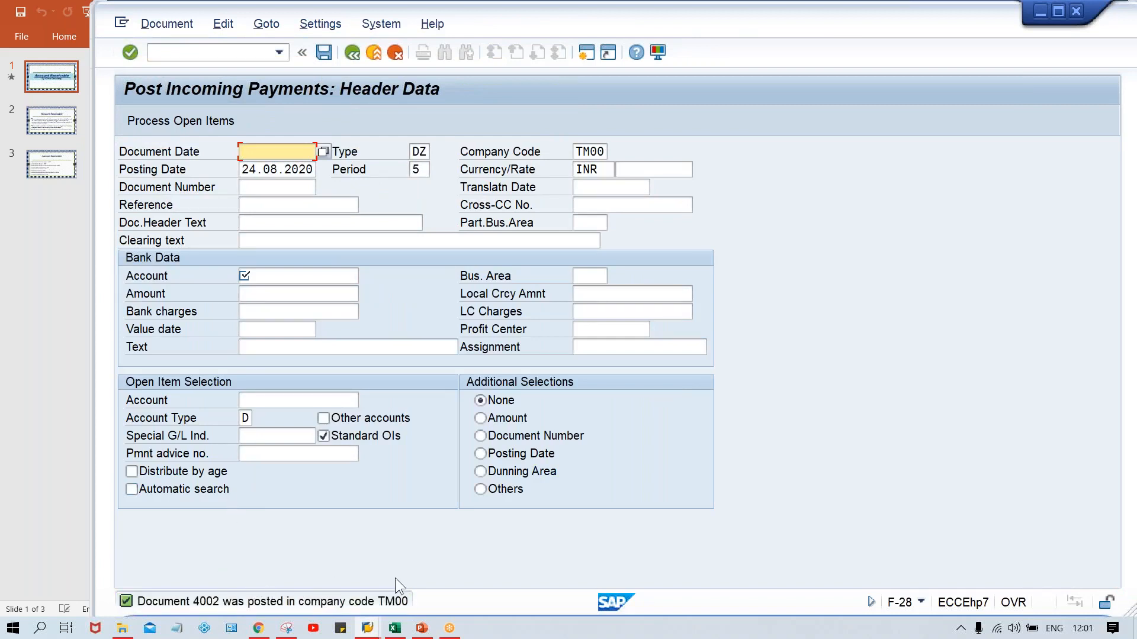
# Step: Switch to the Excel workbook and add a payment row with PYT in F8 and 600 in G8
pyautogui.hotkey('alt', 'Tab')
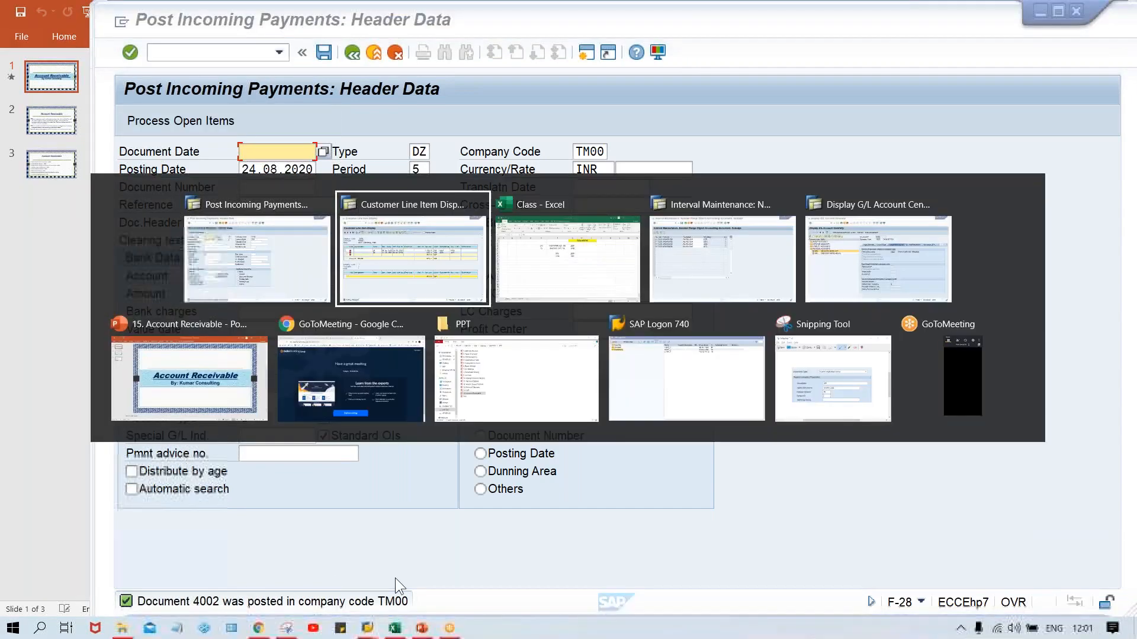
pyautogui.hotkey('alt', 'Tab')
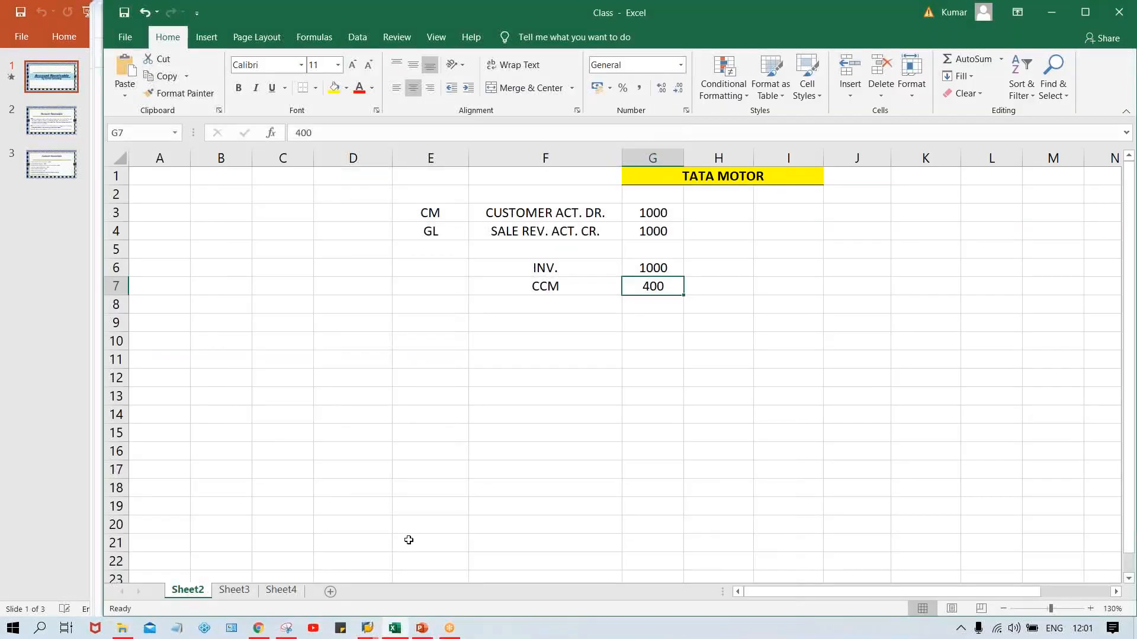
pyautogui.click(655, 307)
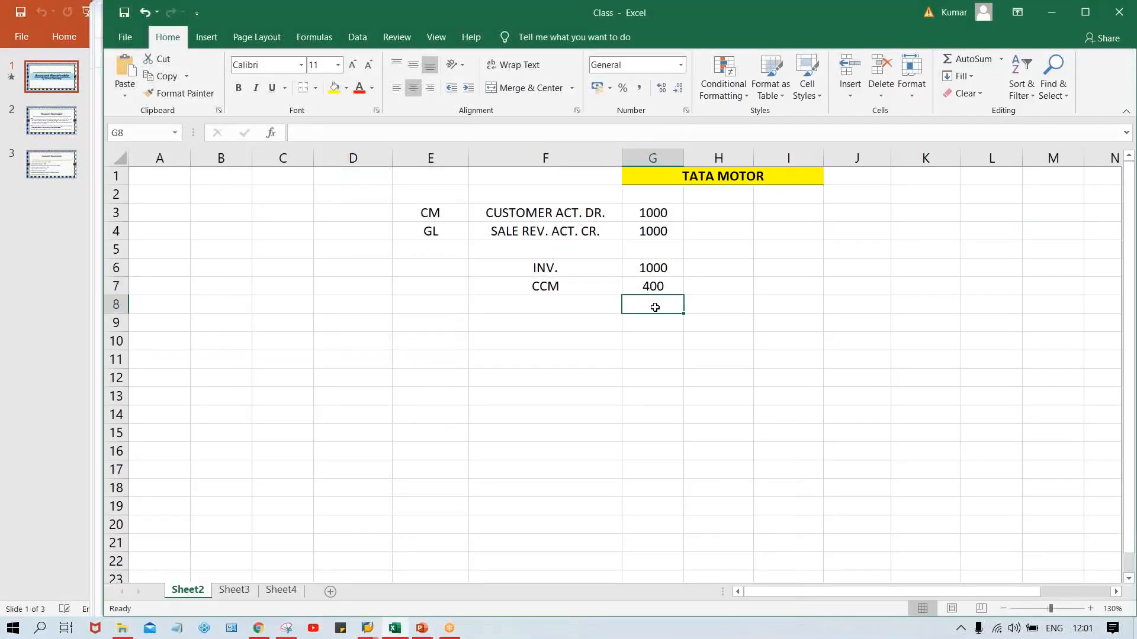
pyautogui.write('600')
pyautogui.press('Left')
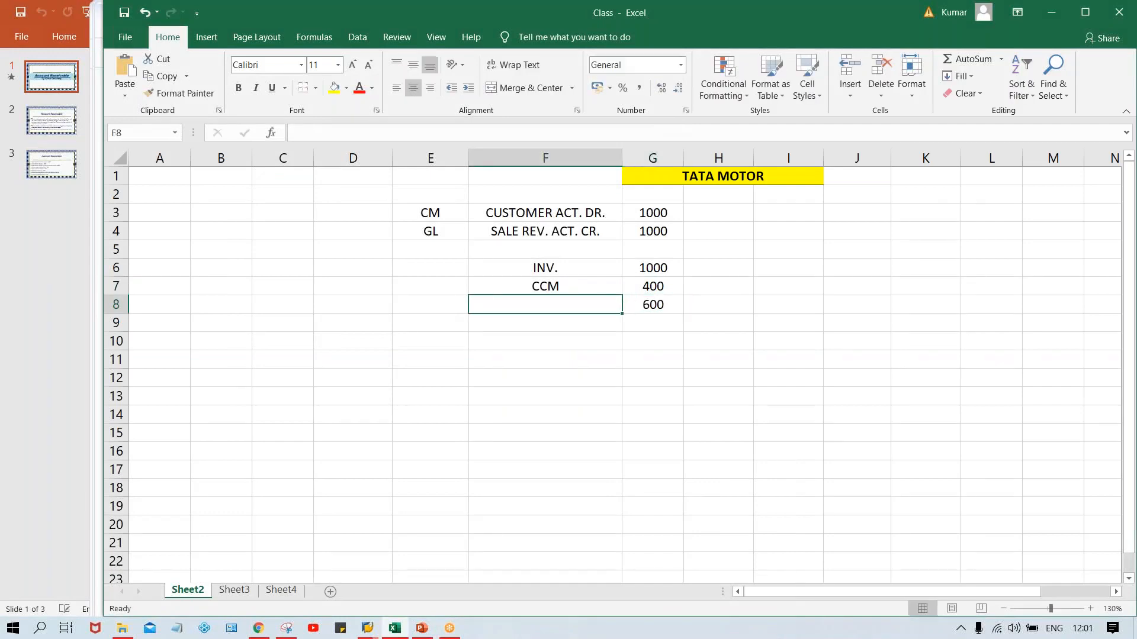
pyautogui.write('PYT')
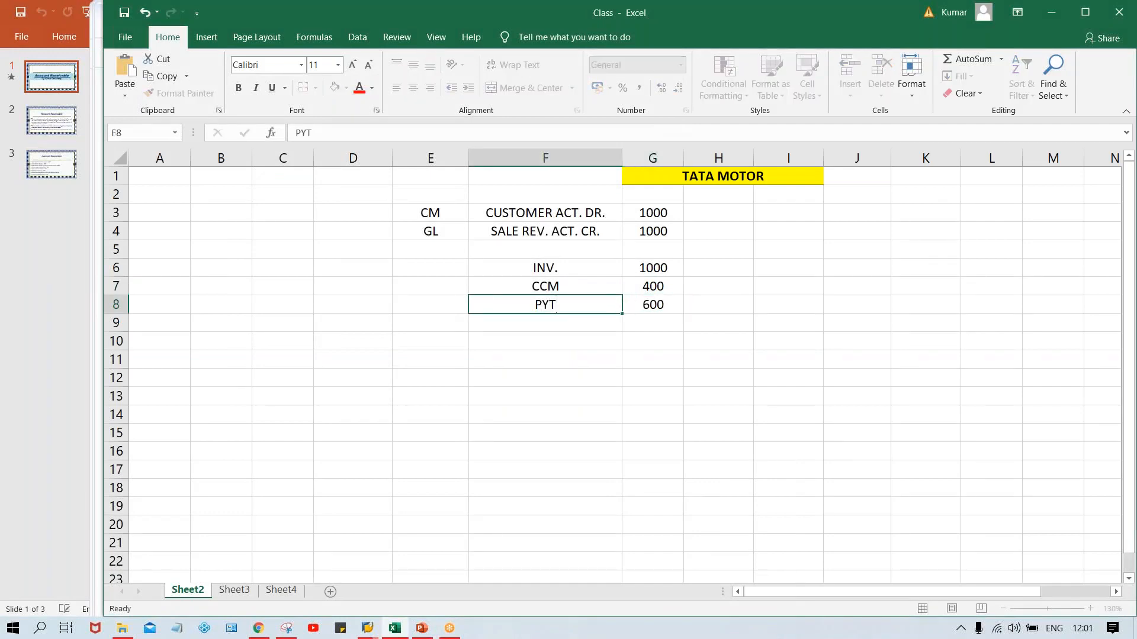
pyautogui.press('Return')
# Step: Switch to the SAP Customer Line Item Display and refresh the customer's open items list
pyautogui.hotkey('alt', 'Tab')
pyautogui.hotkey('alt', 'Tab')
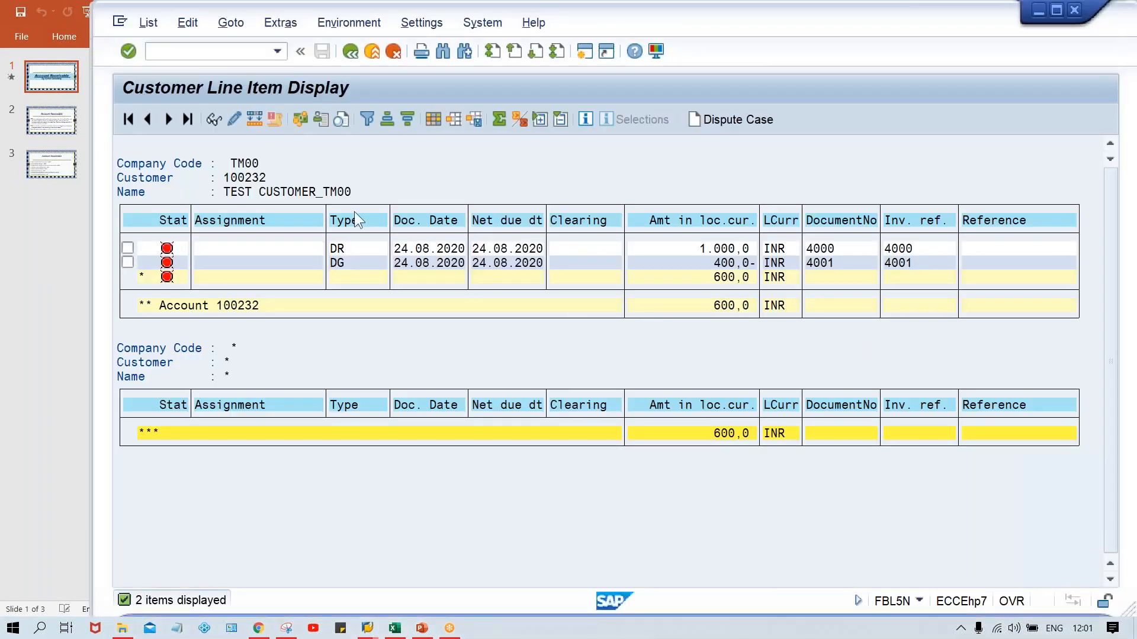
pyautogui.click(147, 23)
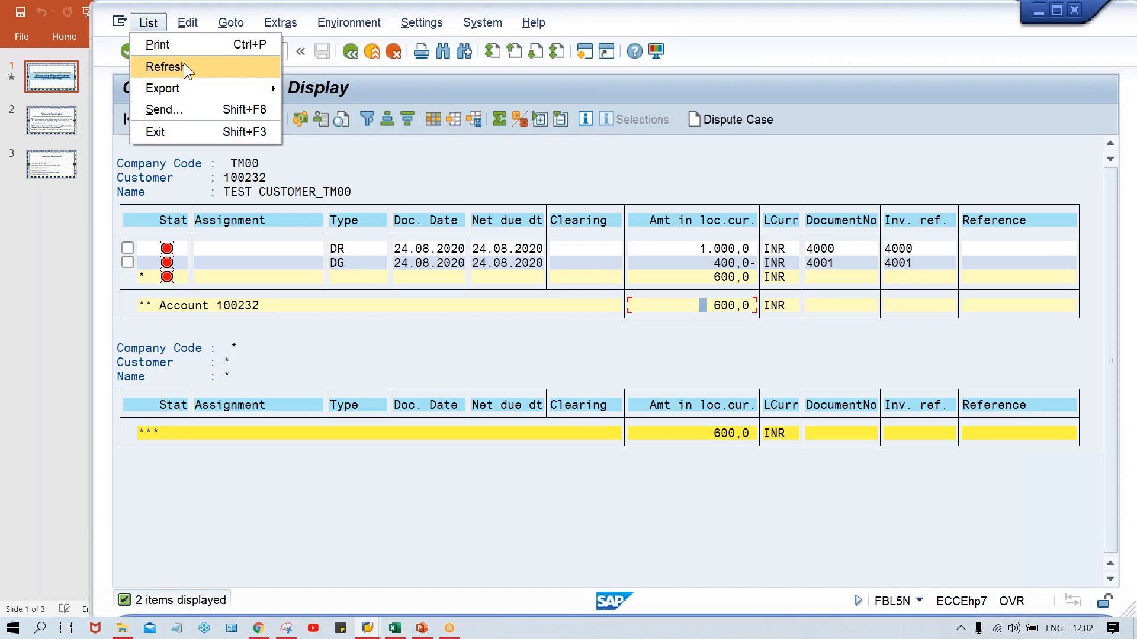
pyautogui.click(184, 65)
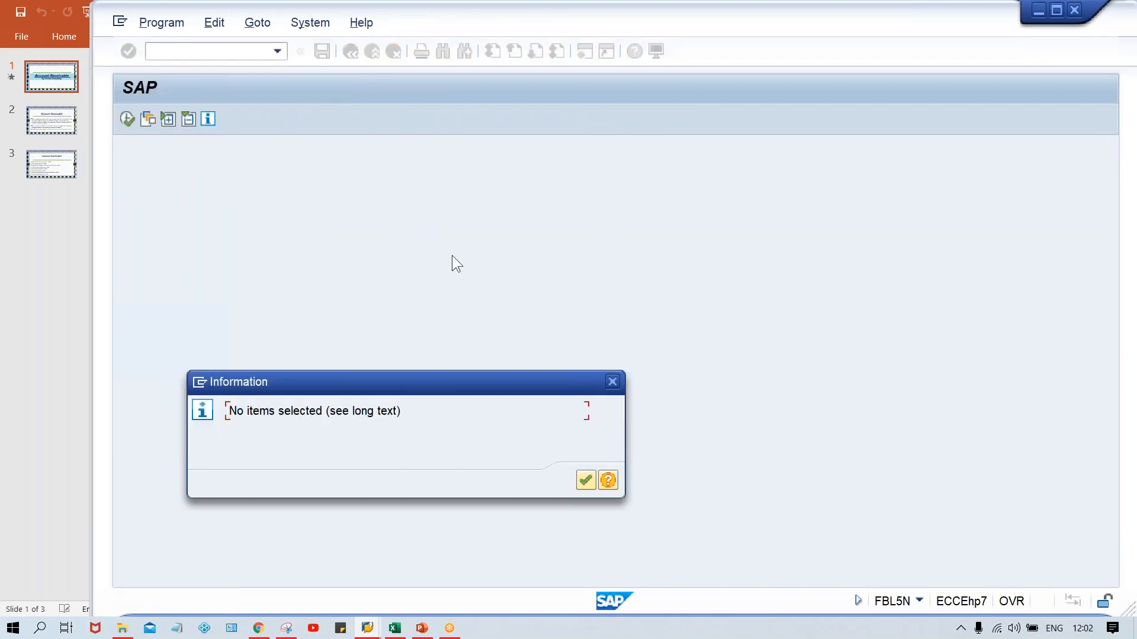
pyautogui.press('Return')
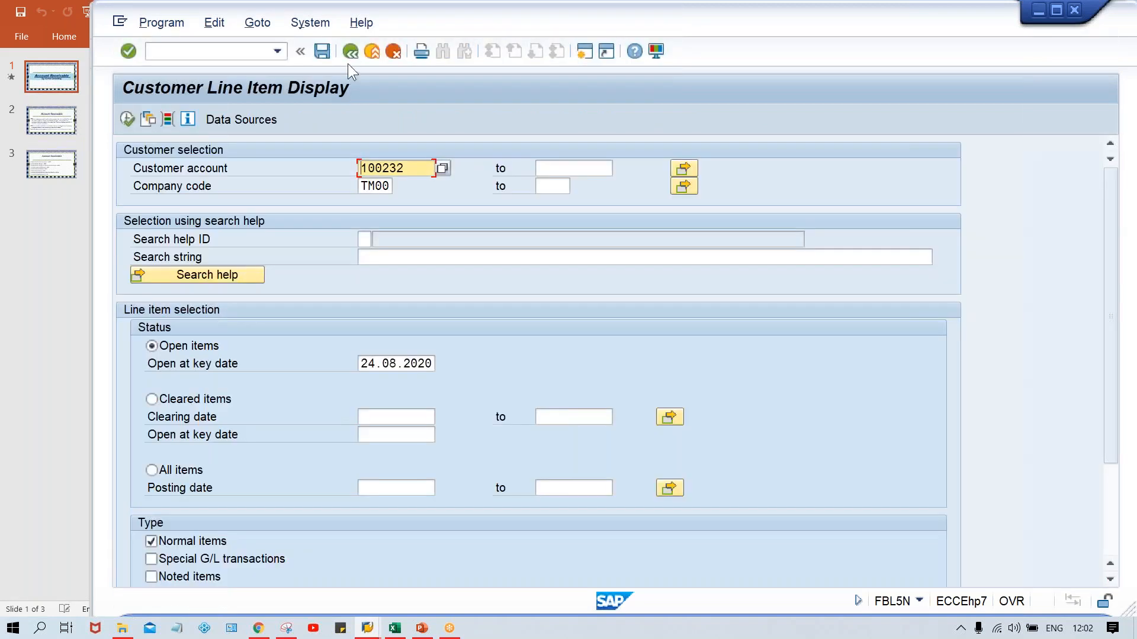
# Step: Display all items for the customer and choose a layout described as 8500 Customer local currency
pyautogui.click(152, 470)
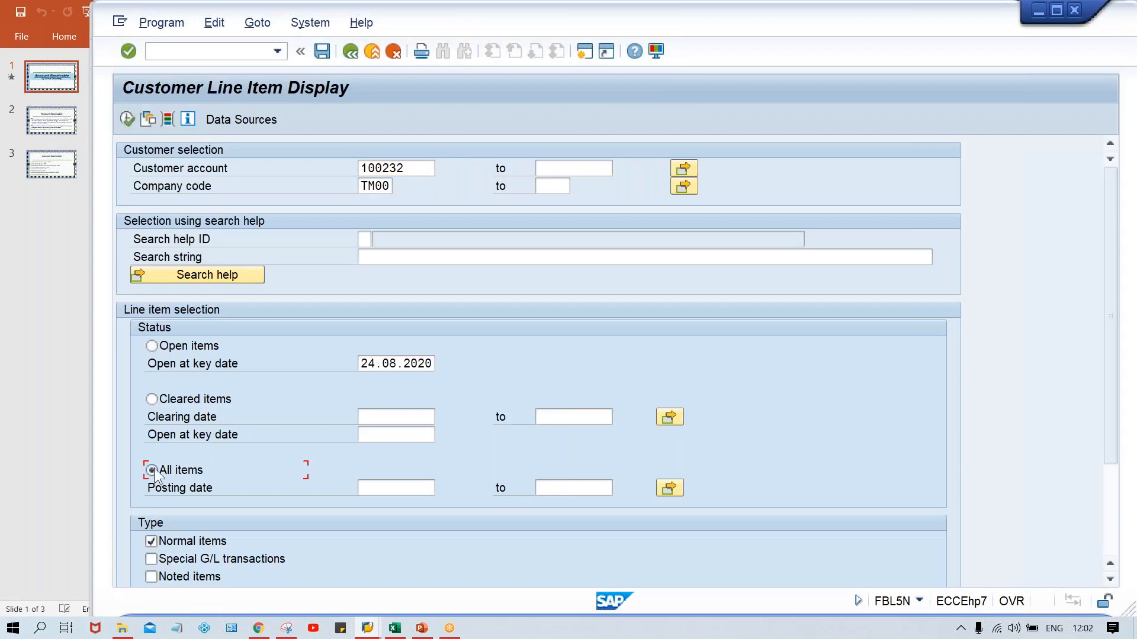
pyautogui.click(128, 120)
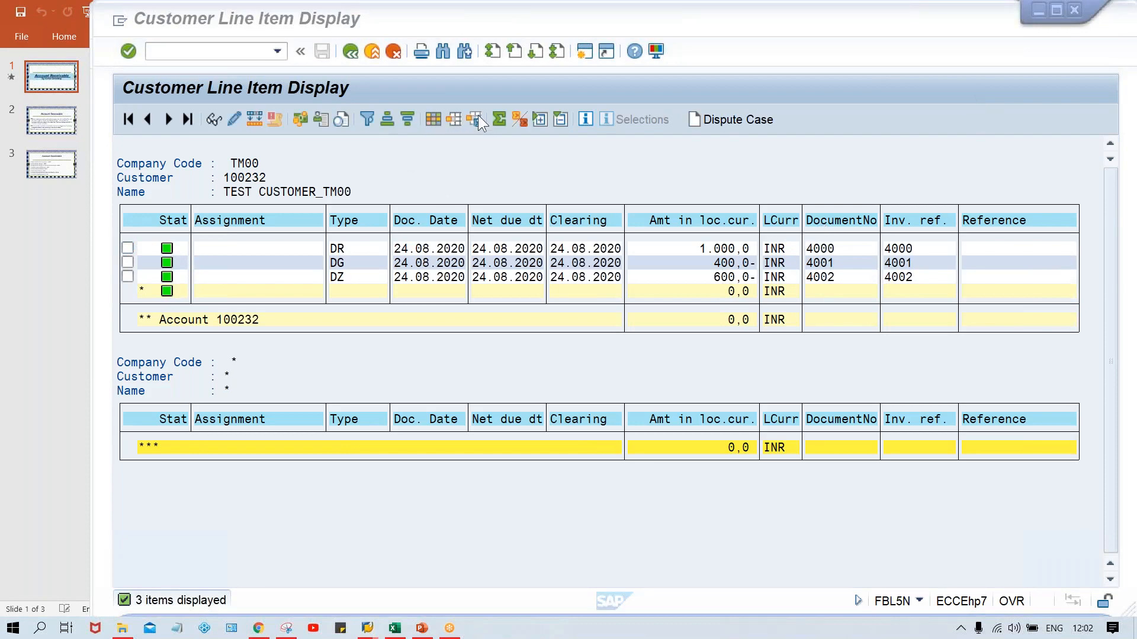
pyautogui.click(453, 123)
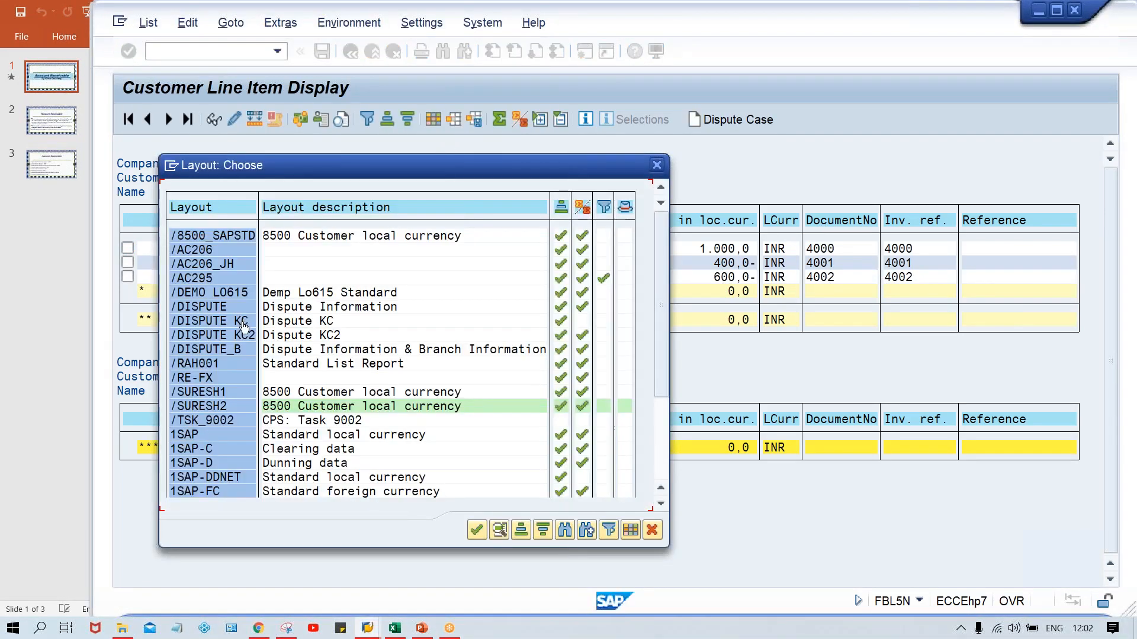
pyautogui.doubleClick(310, 393)
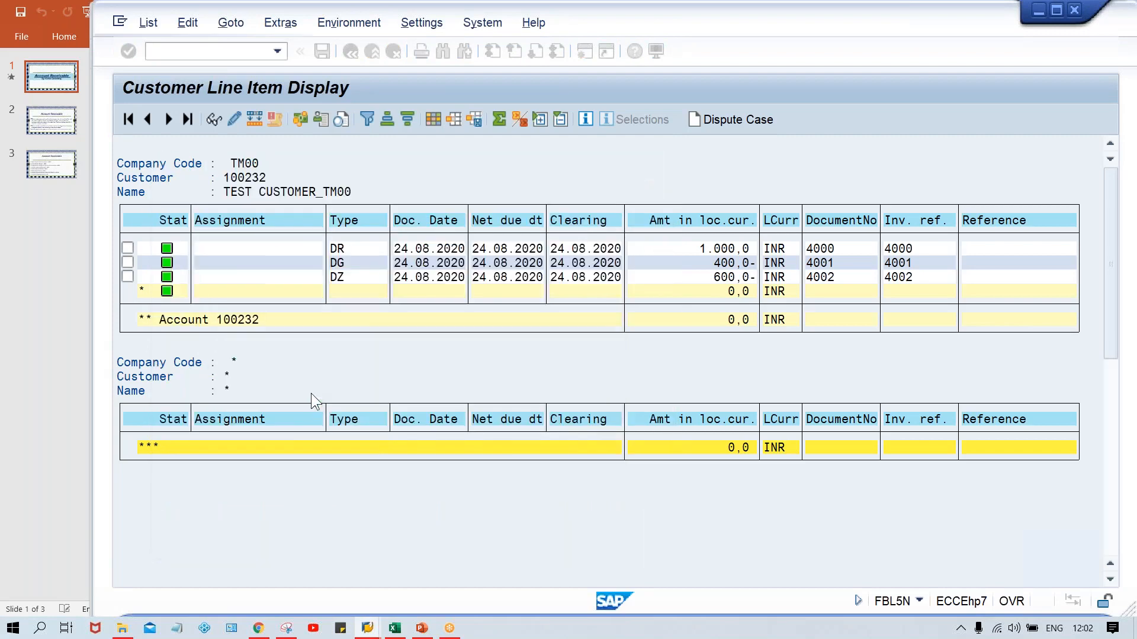
# Step: Apply the 1SAP Standard local currency layout to the customer line item list
pyautogui.click(454, 118)
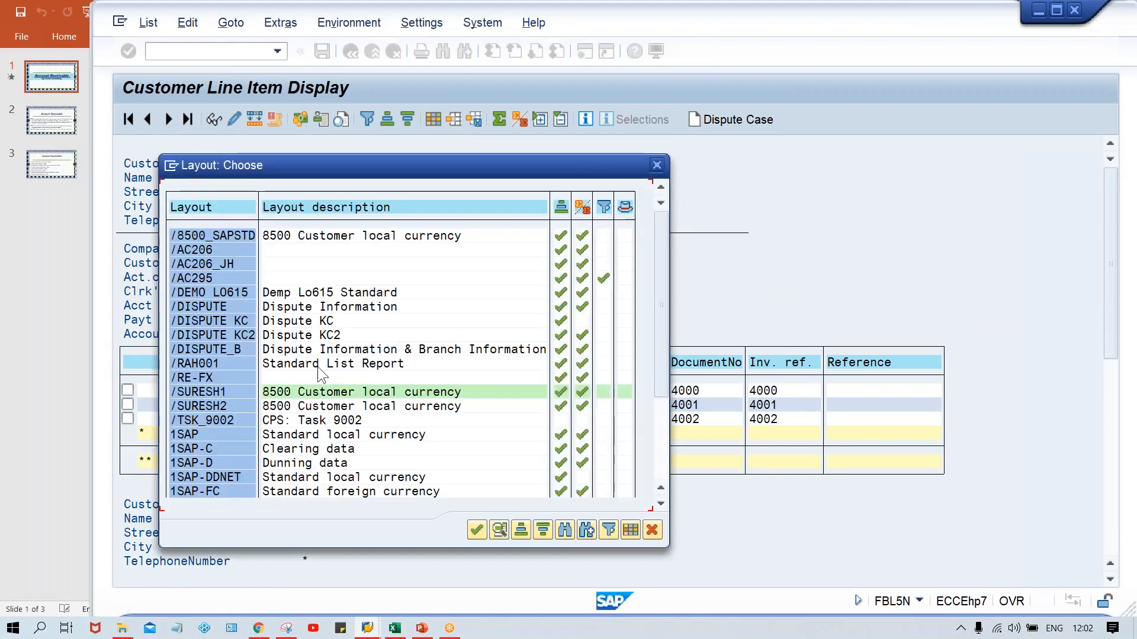
pyautogui.doubleClick(339, 432)
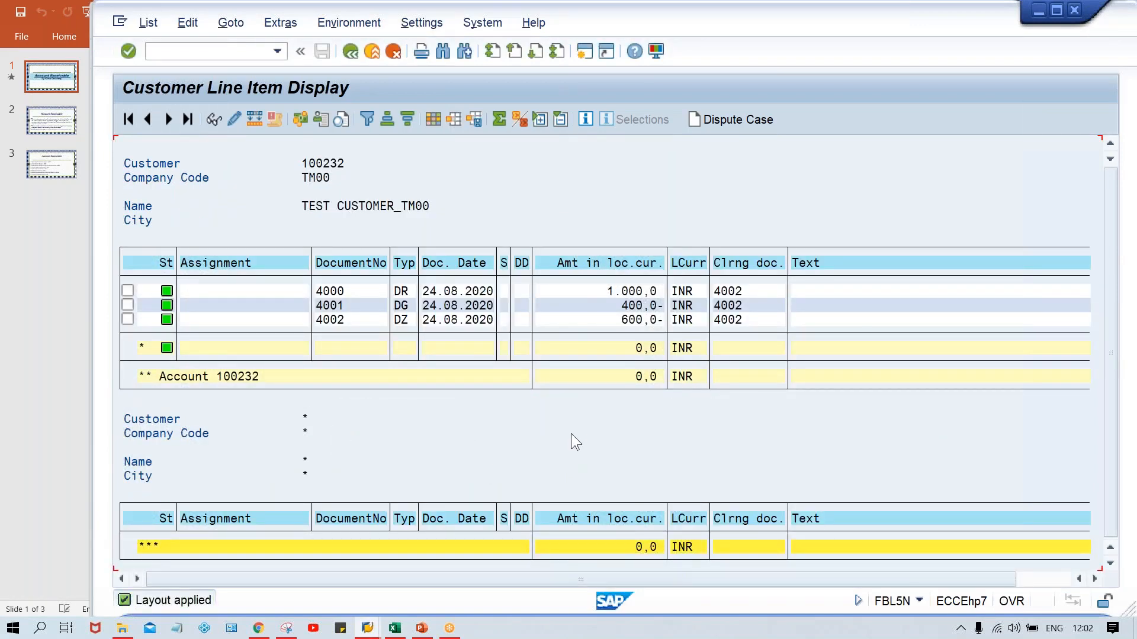
pyautogui.click(474, 121)
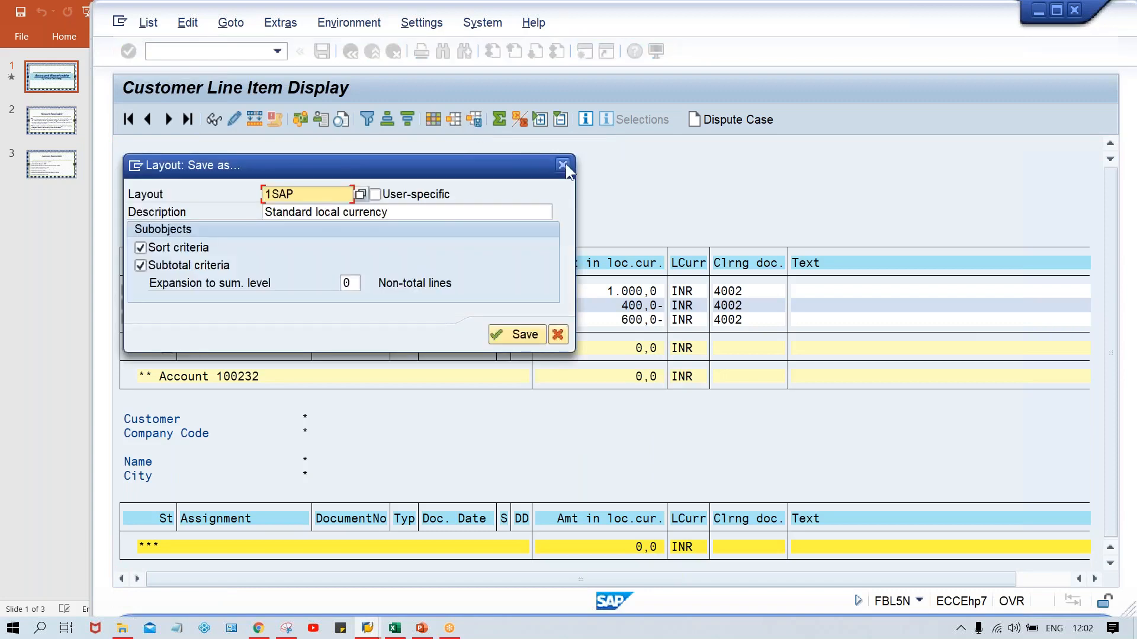
pyautogui.click(565, 164)
# Step: Mark the 1SAP layout as the default in layout administration and return to the customer line item list
pyautogui.click(478, 22)
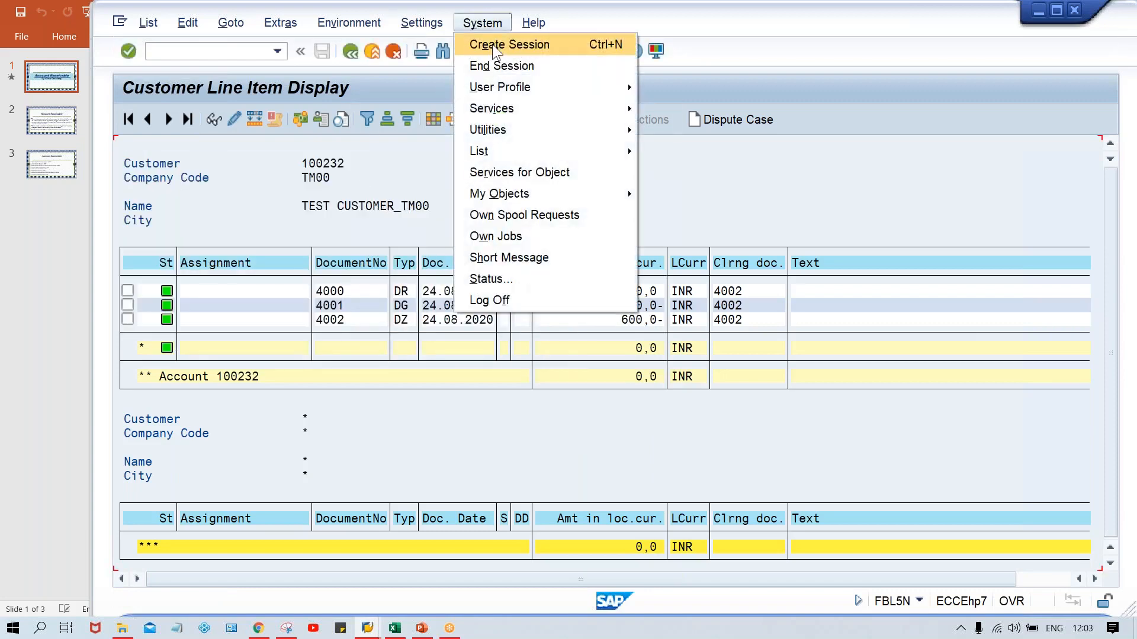
pyautogui.moveTo(426, 31)
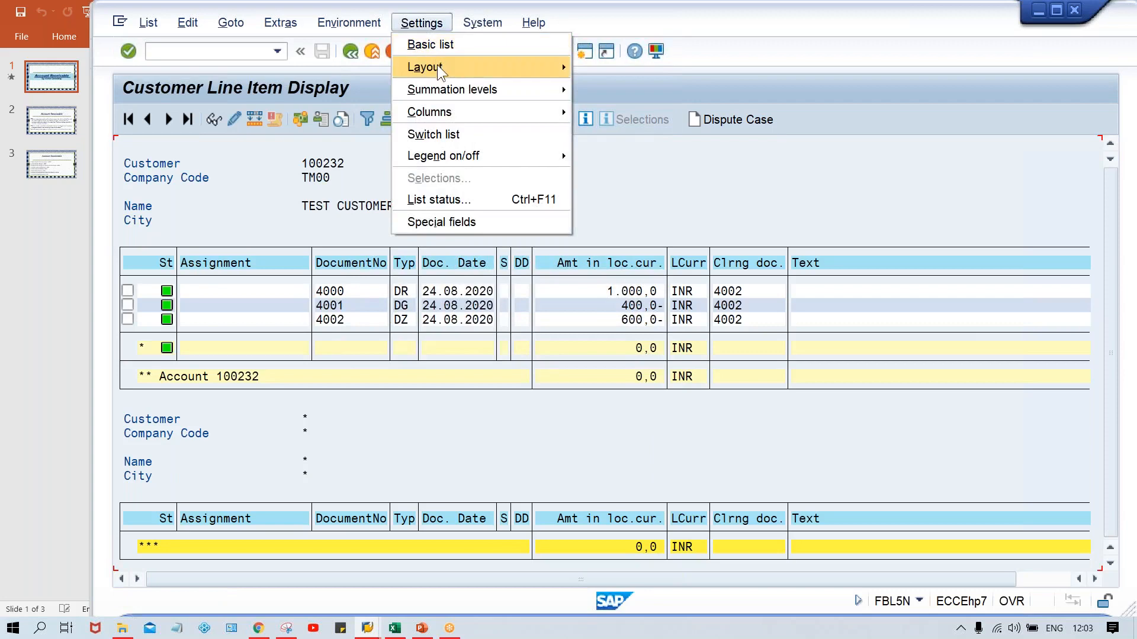
pyautogui.moveTo(437, 65)
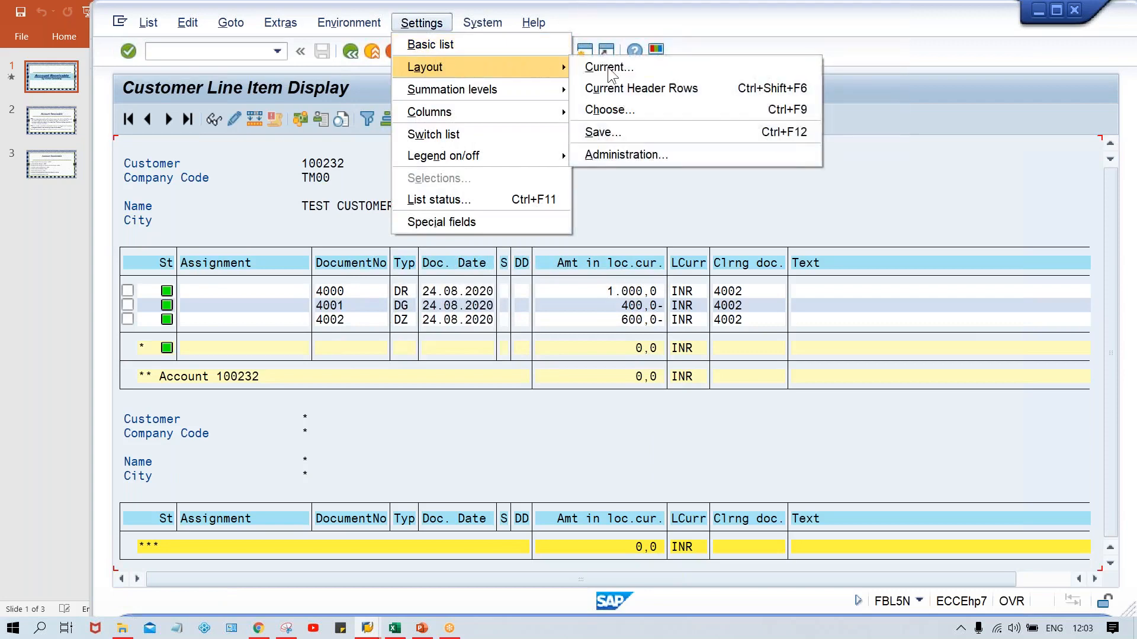
pyautogui.click(630, 157)
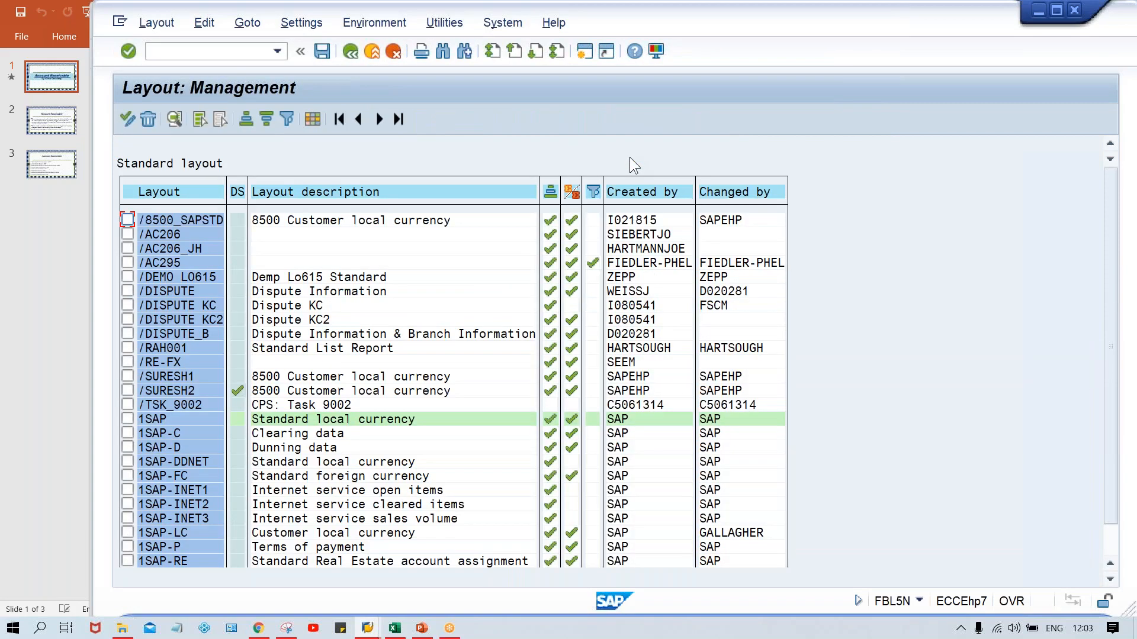
pyautogui.click(238, 419)
pyautogui.click(350, 52)
pyautogui.click(350, 52)
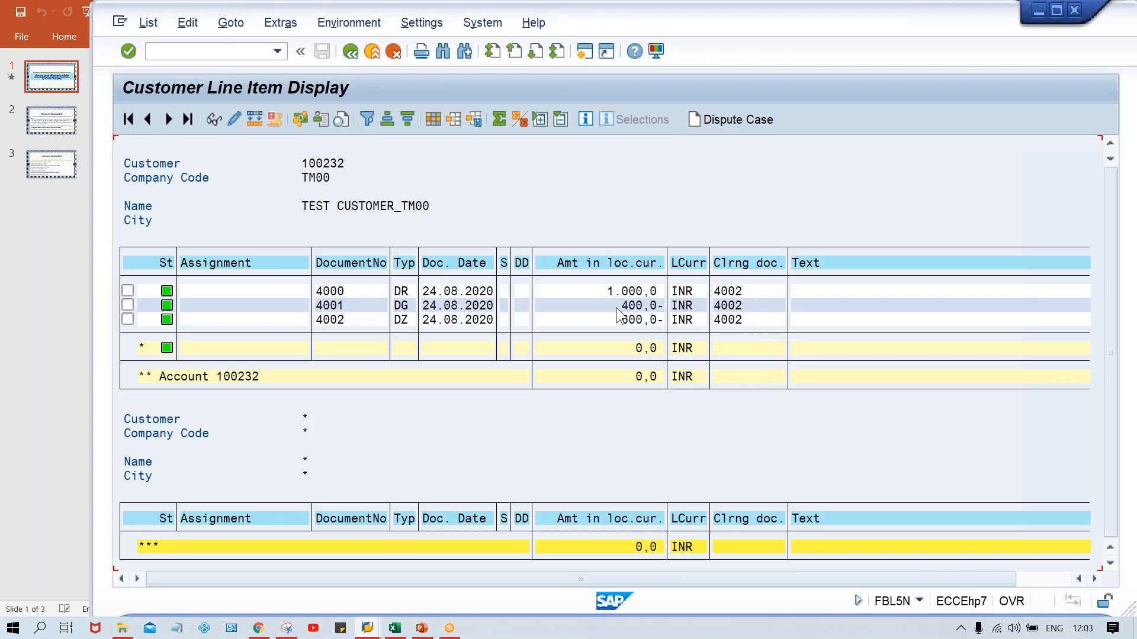
# Step: Examine the amounts and document types of the customer's invoice, credit memo and payment, along with their clearing document
pyautogui.click(596, 290)
pyautogui.click(593, 307)
pyautogui.click(605, 320)
pyautogui.click(414, 290)
pyautogui.click(412, 306)
pyautogui.click(405, 324)
pyautogui.click(591, 289)
pyautogui.click(603, 306)
pyautogui.click(606, 321)
pyautogui.click(754, 293)
pyautogui.click(584, 292)
pyautogui.click(599, 307)
pyautogui.click(612, 320)
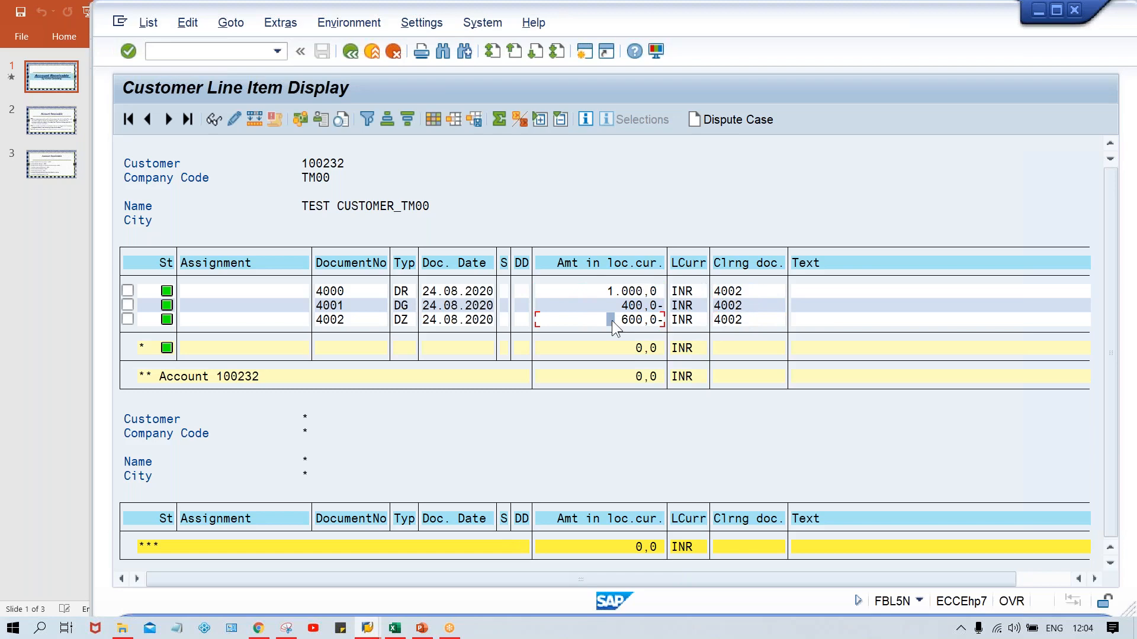